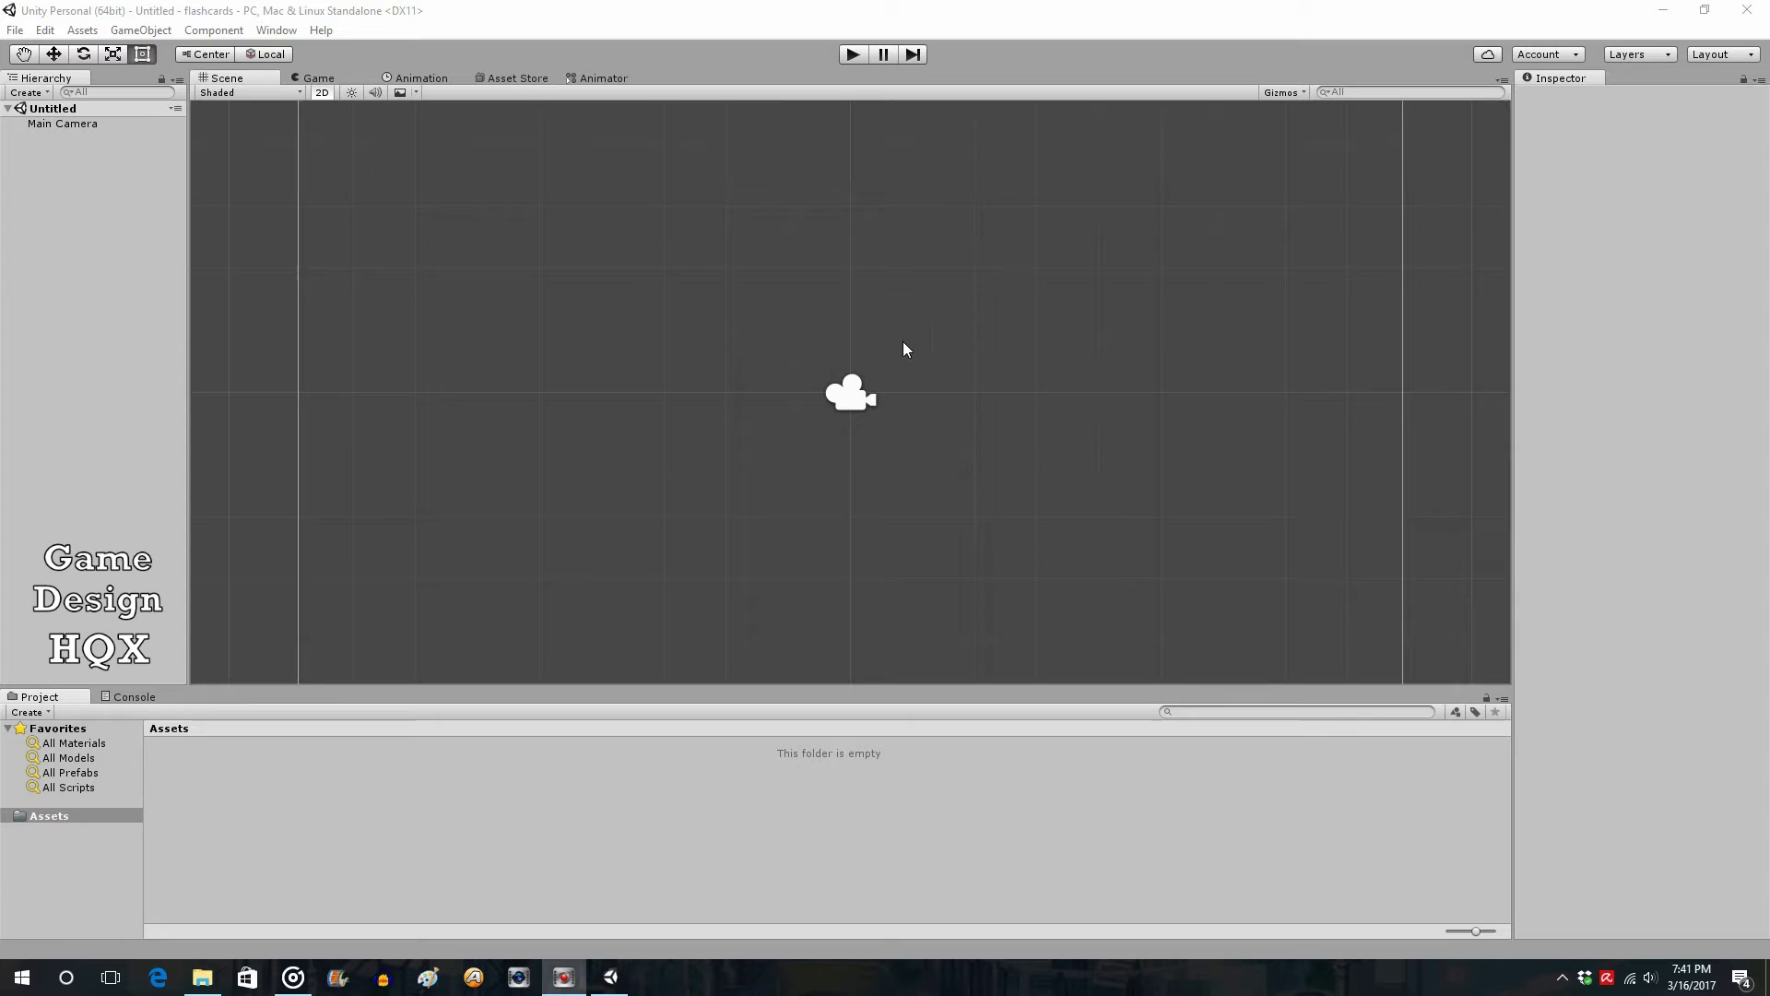
# - Switch to File Explorer showing the flashcards folder of 18 images beside Unity
pyautogui.hotkey('alt', 'Tab')
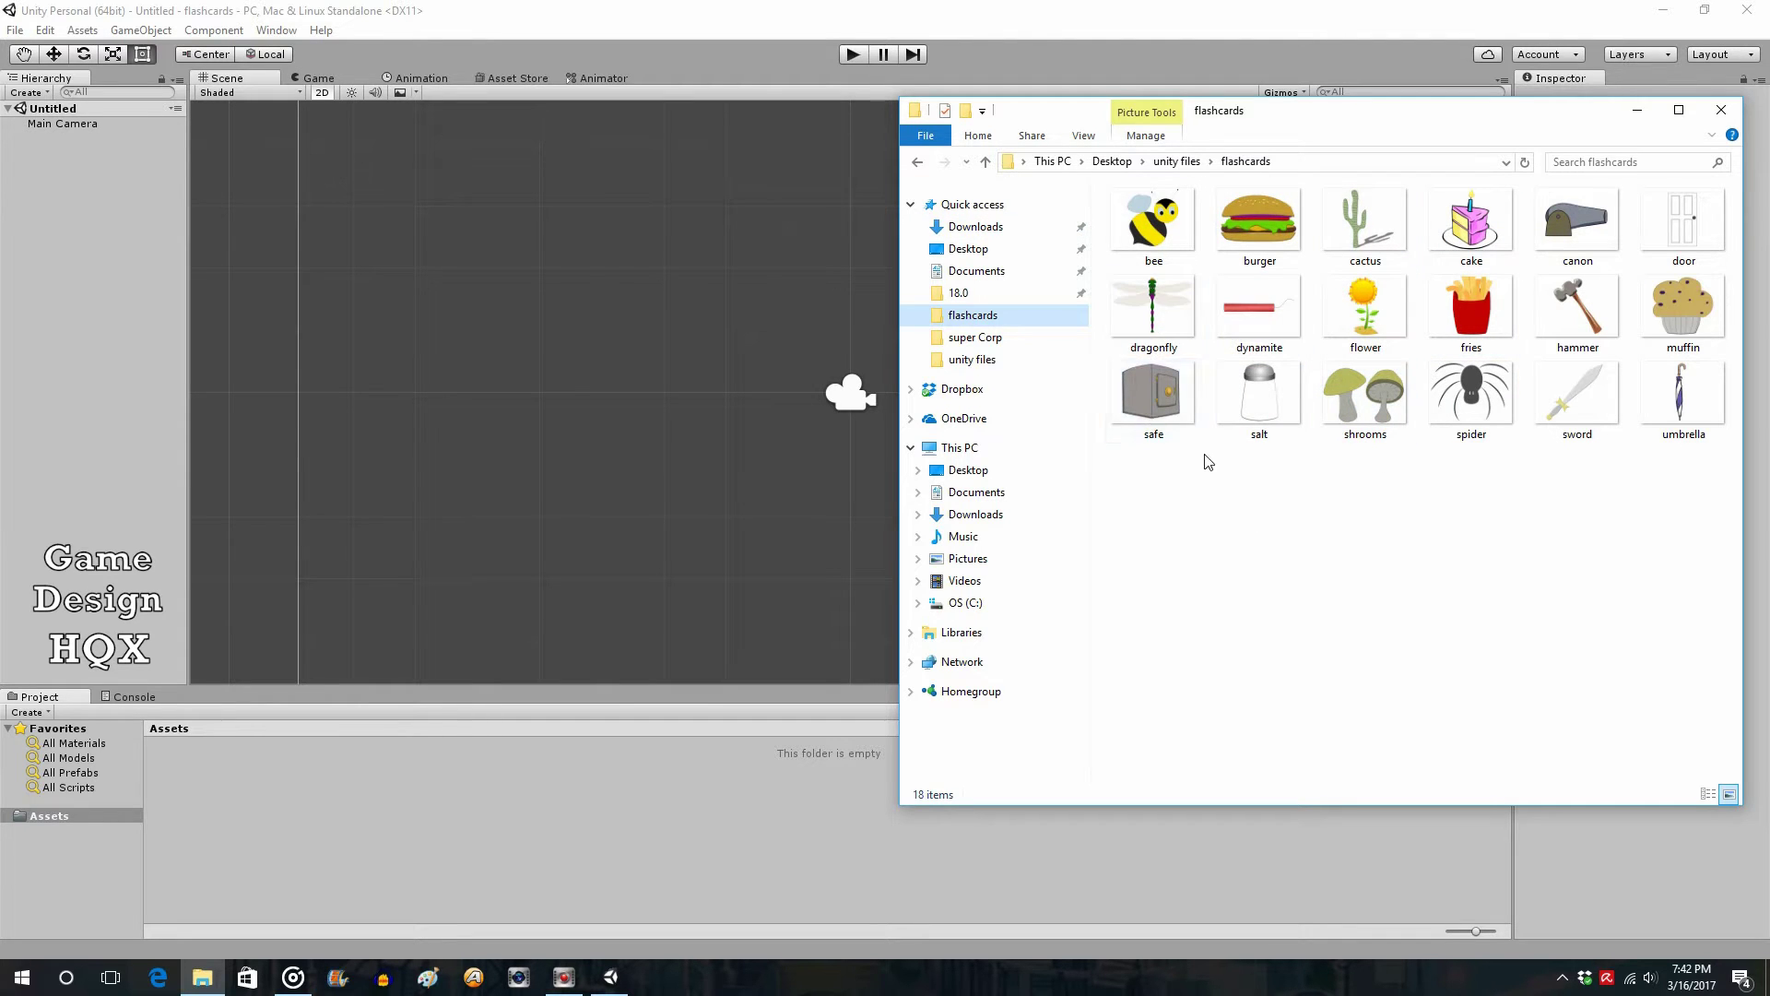
# - Select all 18 flashcard images, bee to umbrella, and drop them into the project Assets
pyautogui.click(1154, 217)
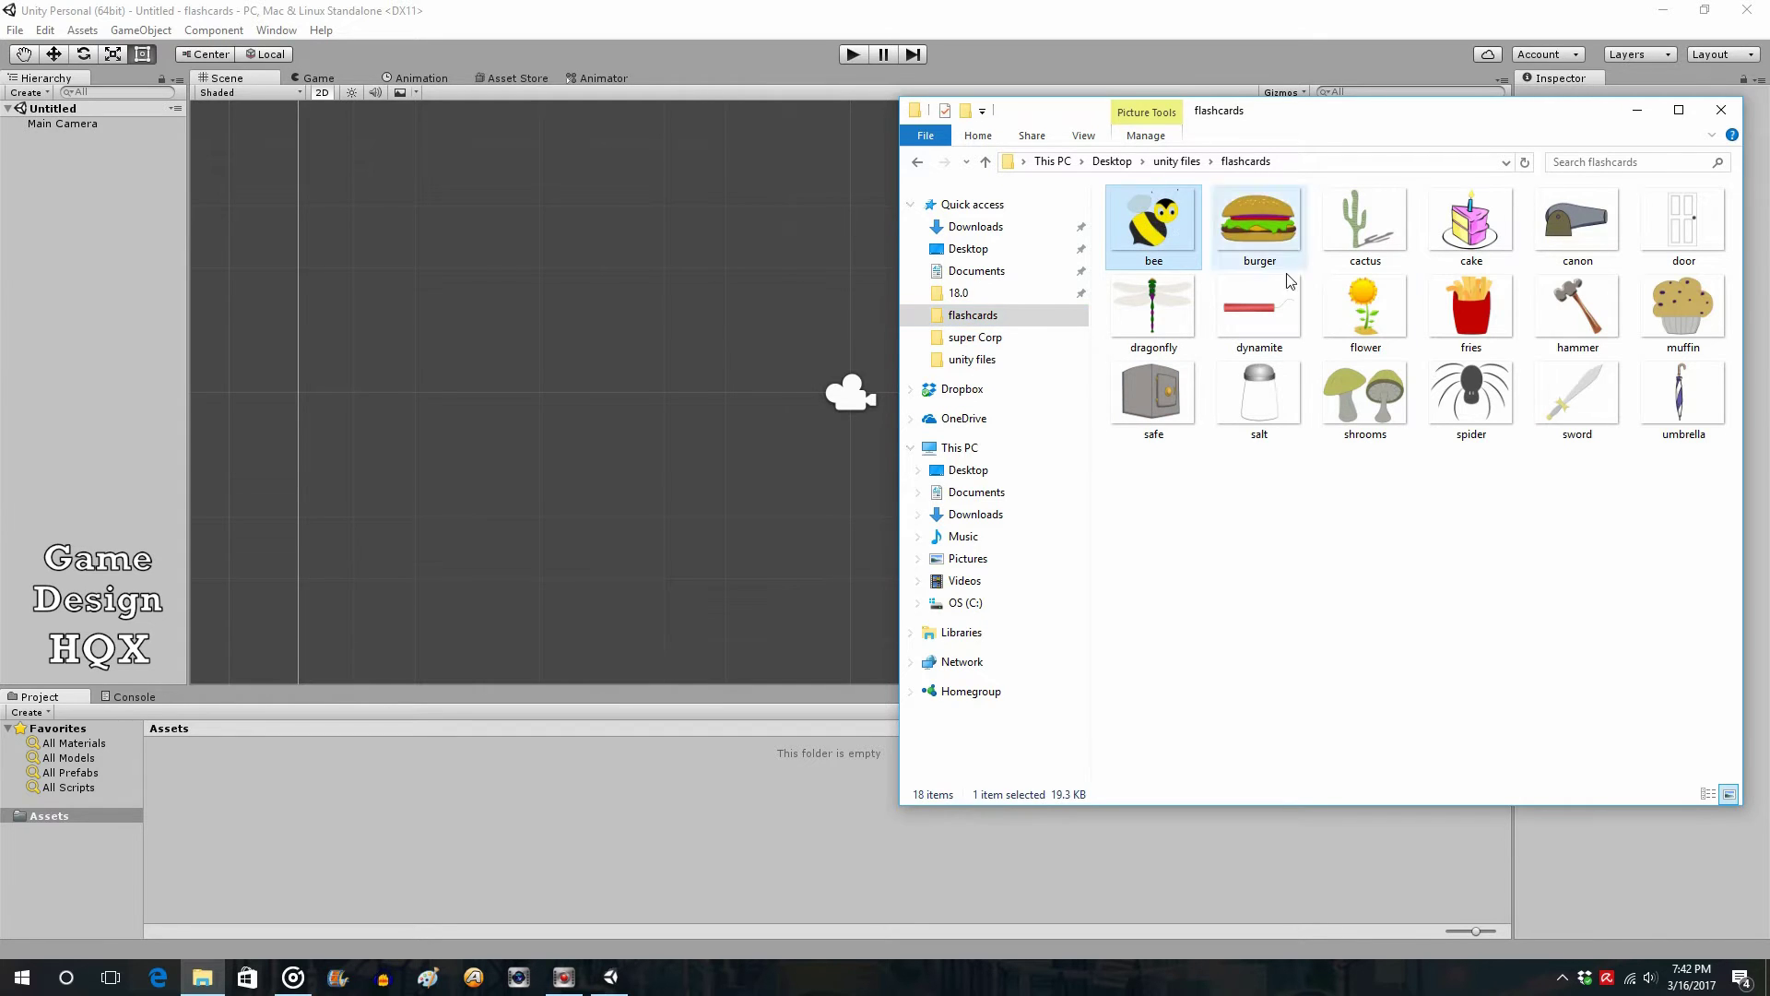
pyautogui.keyDown('shift'); pyautogui.click(1682, 395); pyautogui.keyUp('shift')
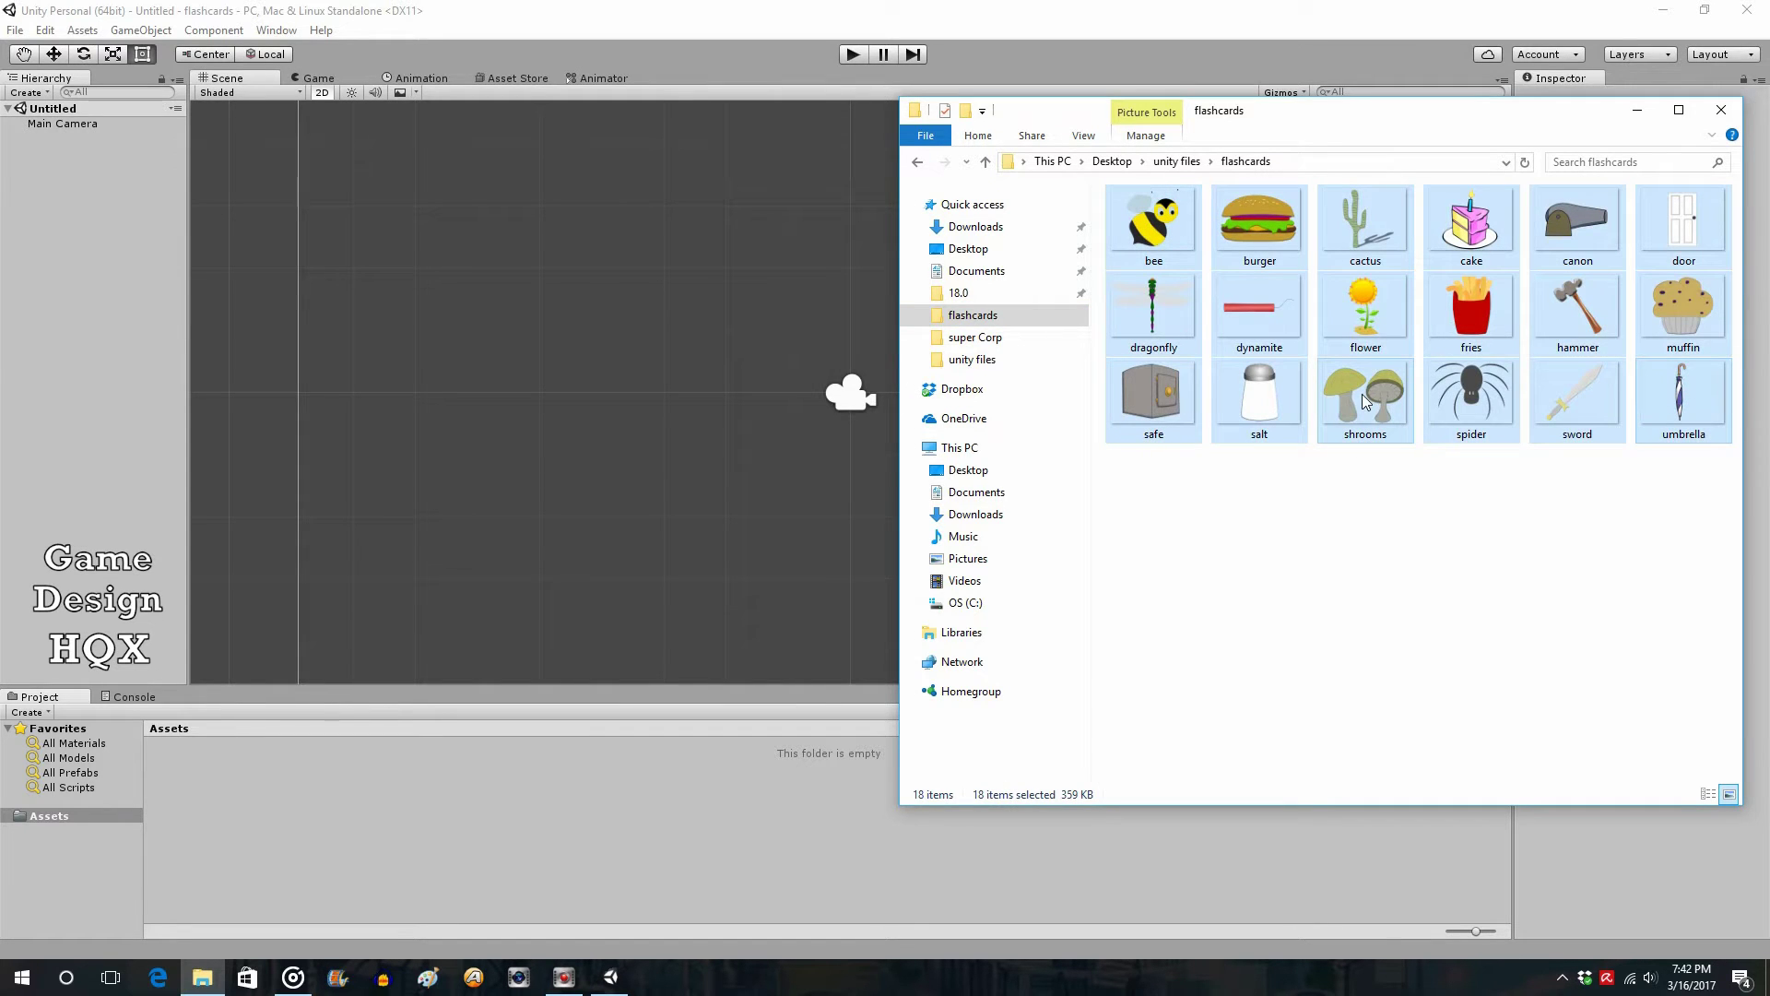
pyautogui.moveTo(1363, 394); pyautogui.dragTo(629, 892)
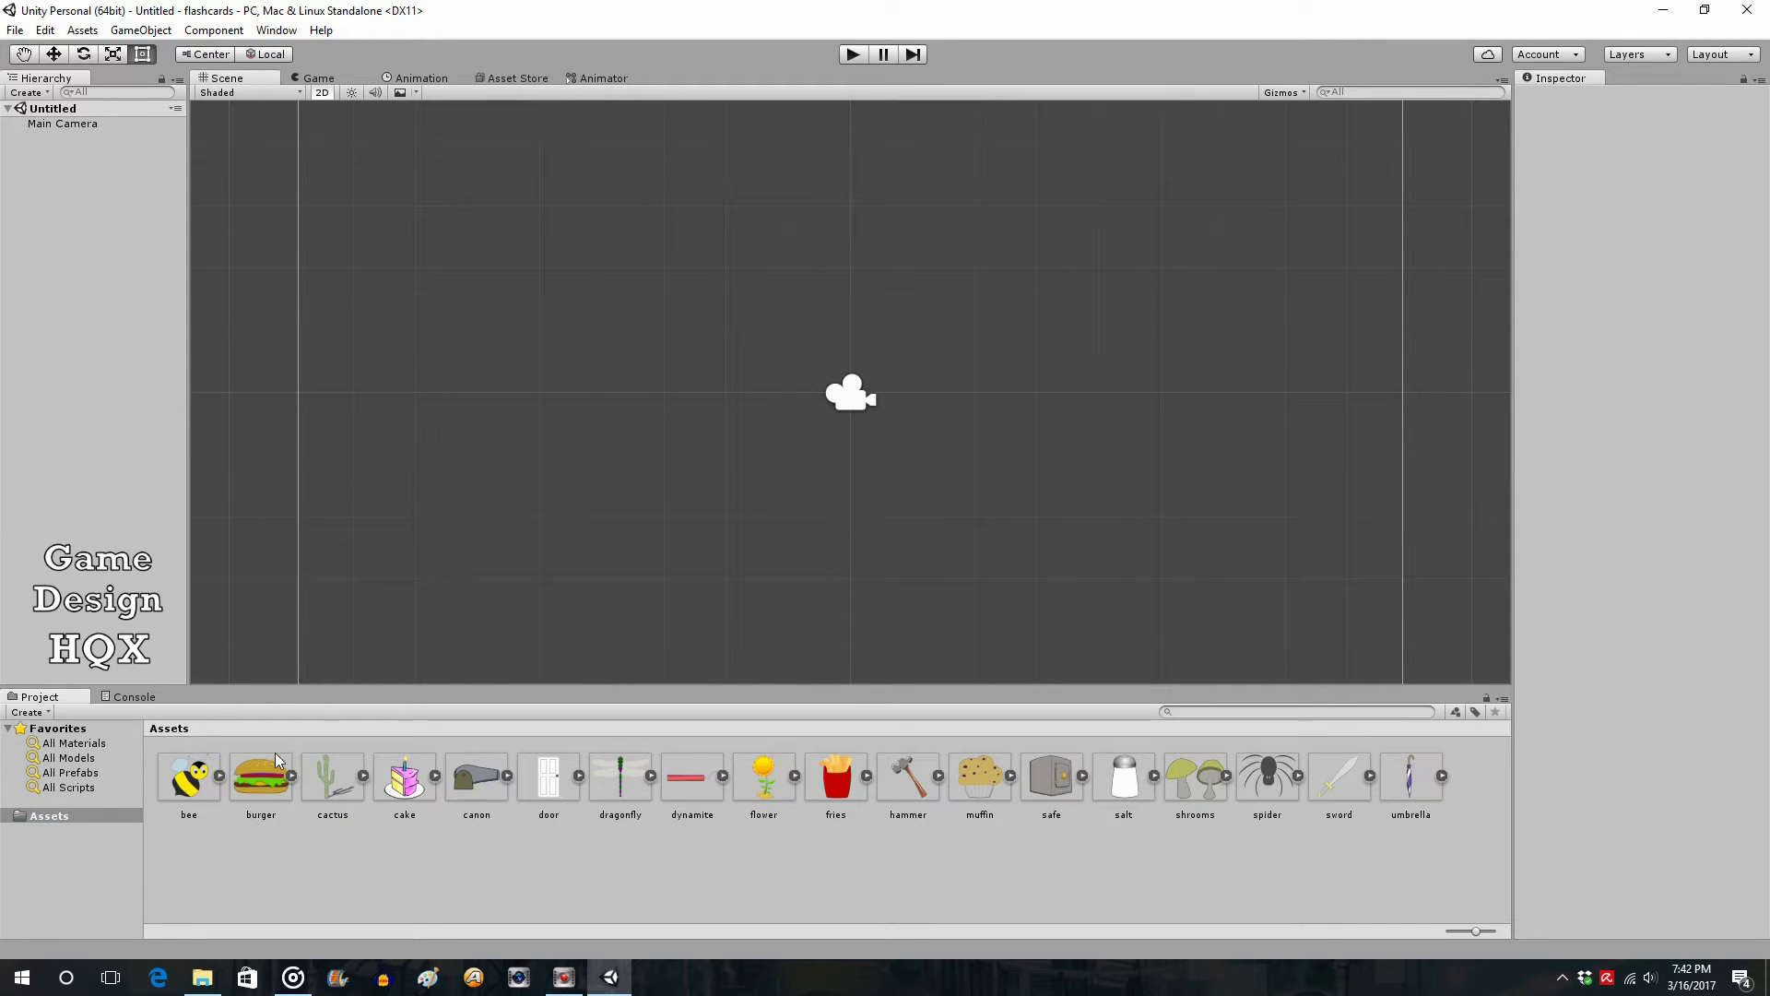
pyautogui.click(191, 776)
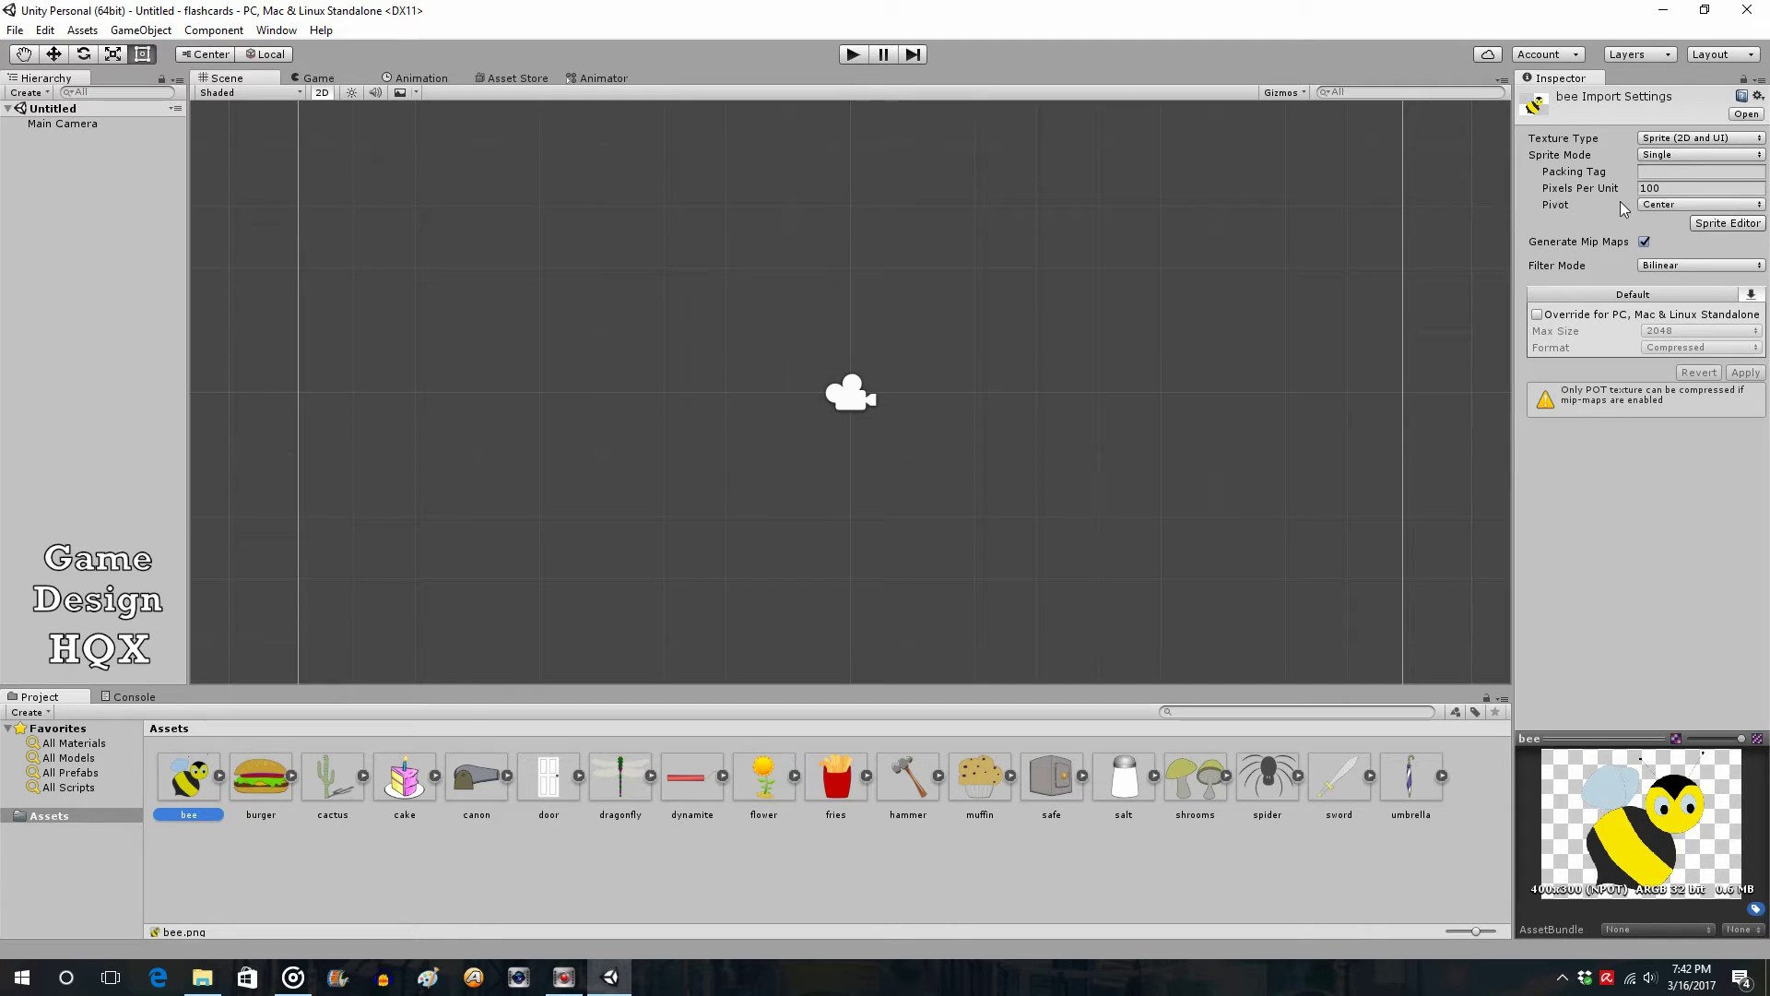
pyautogui.click(1682, 139)
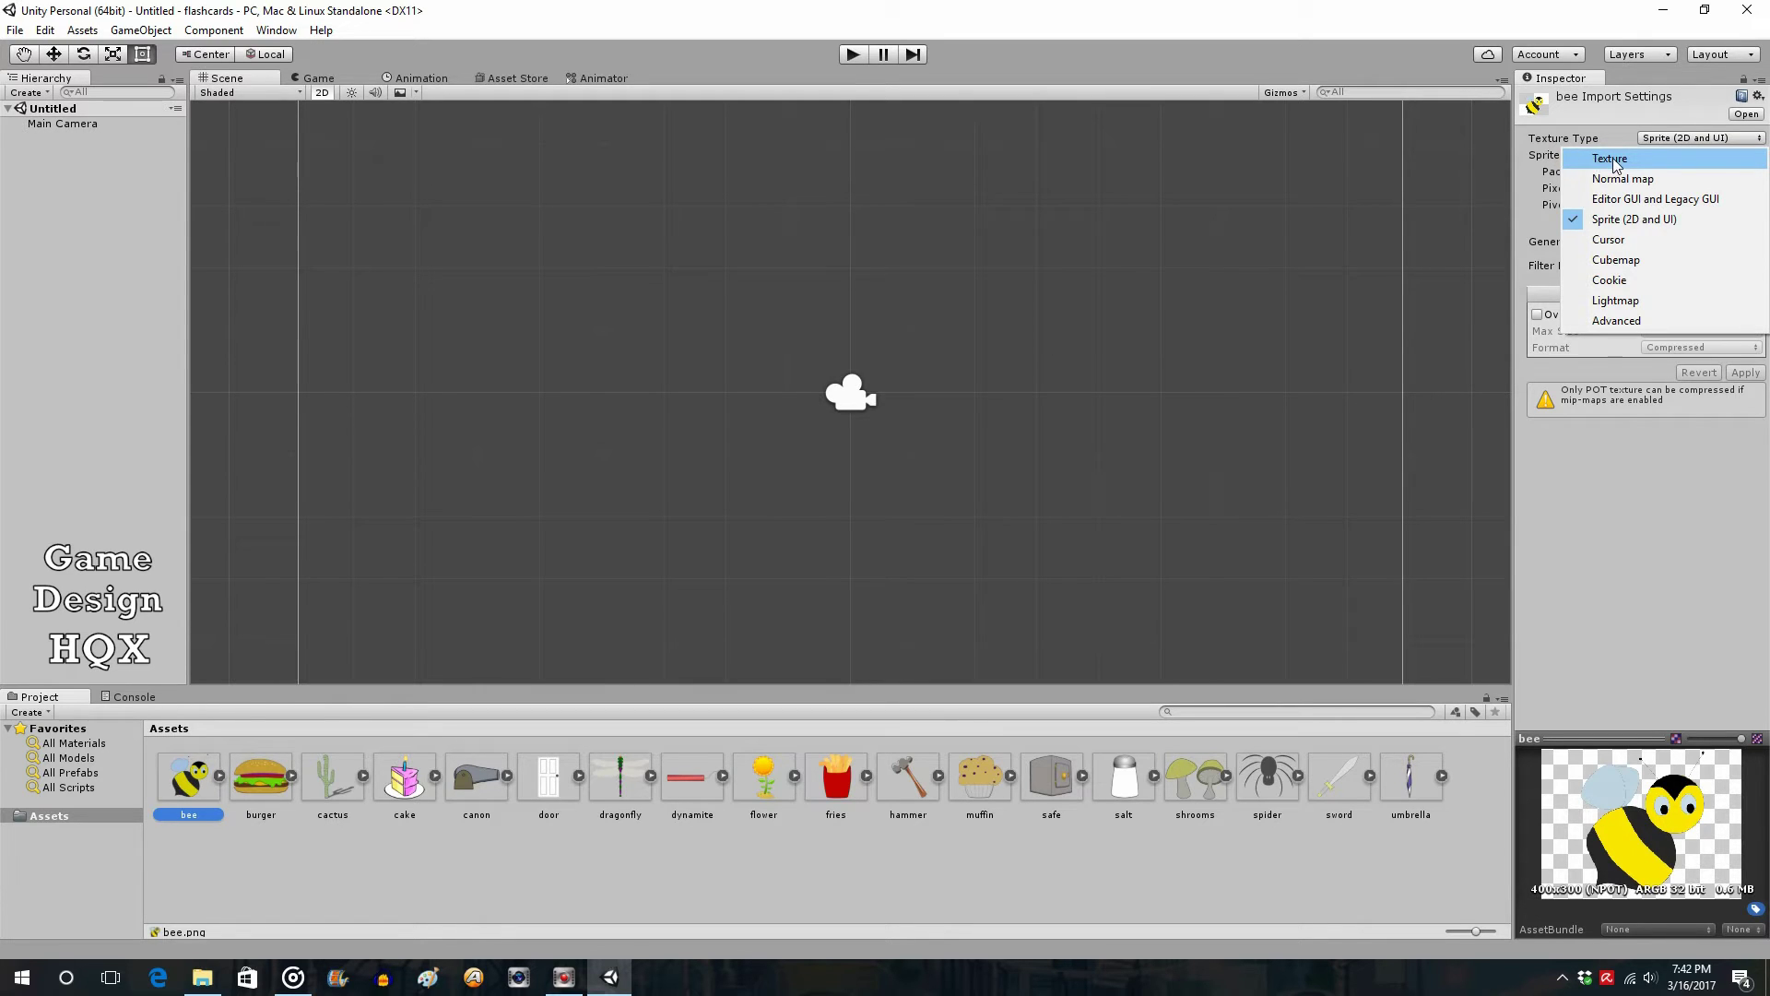
pyautogui.click(1658, 583)
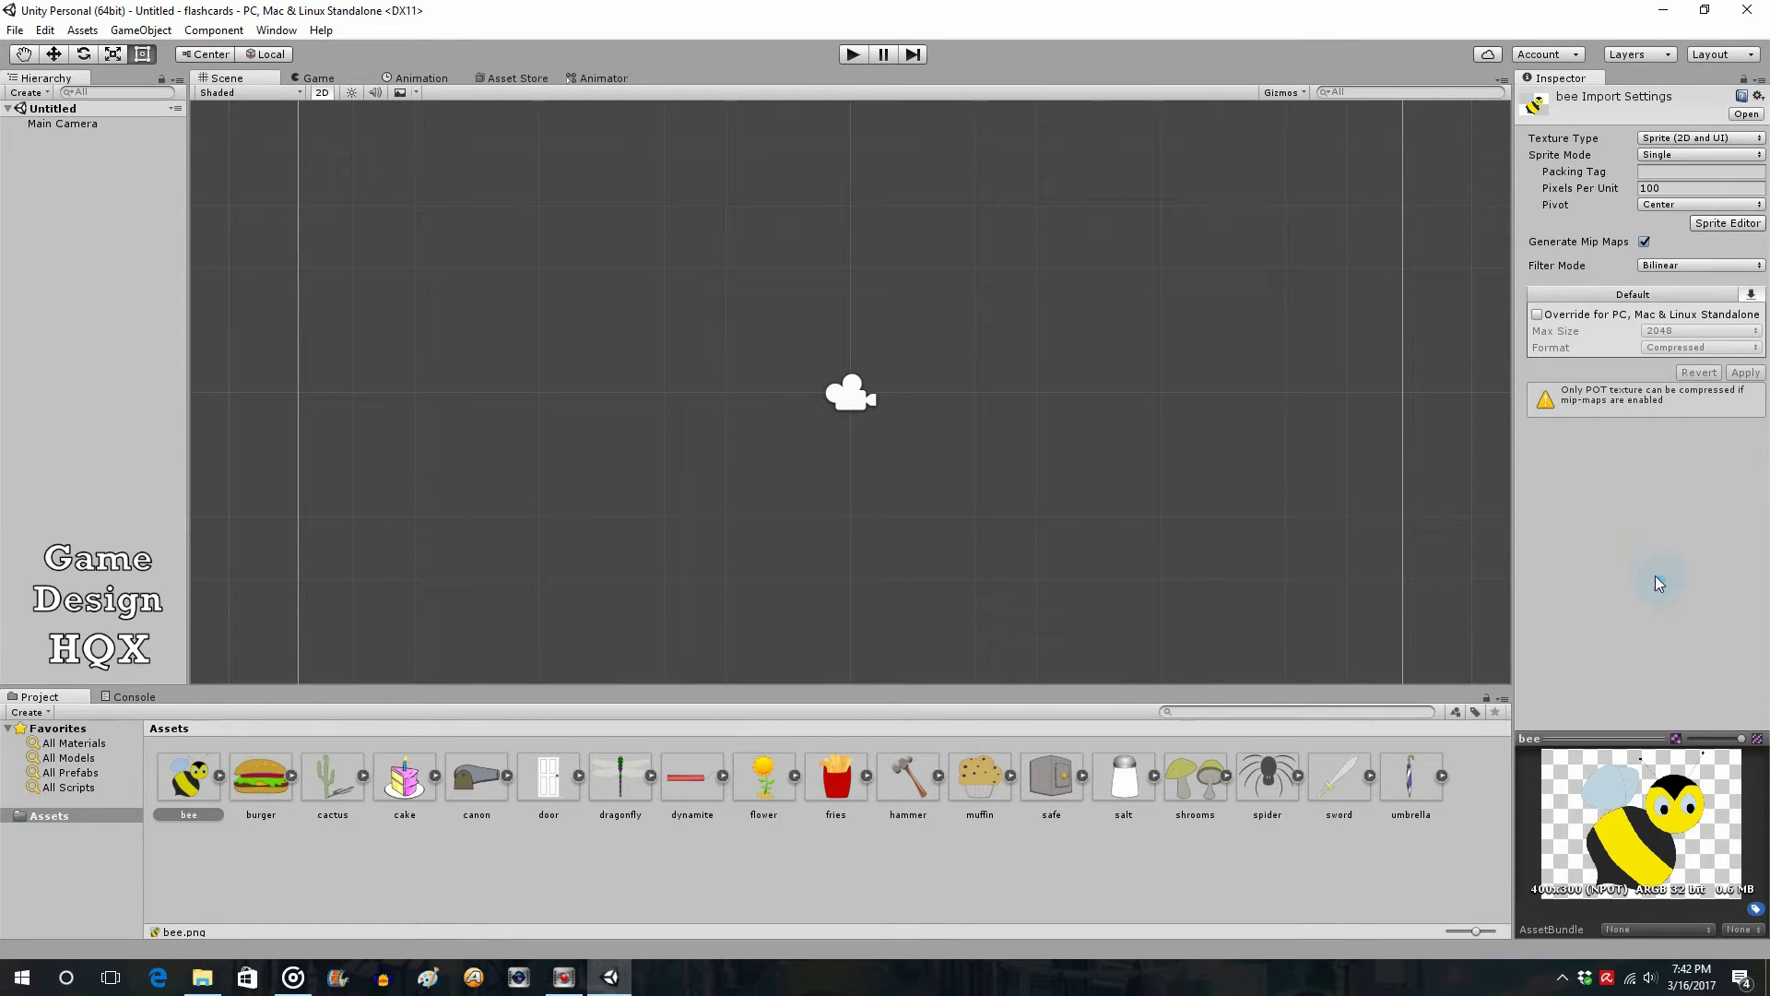
pyautogui.click(352, 861)
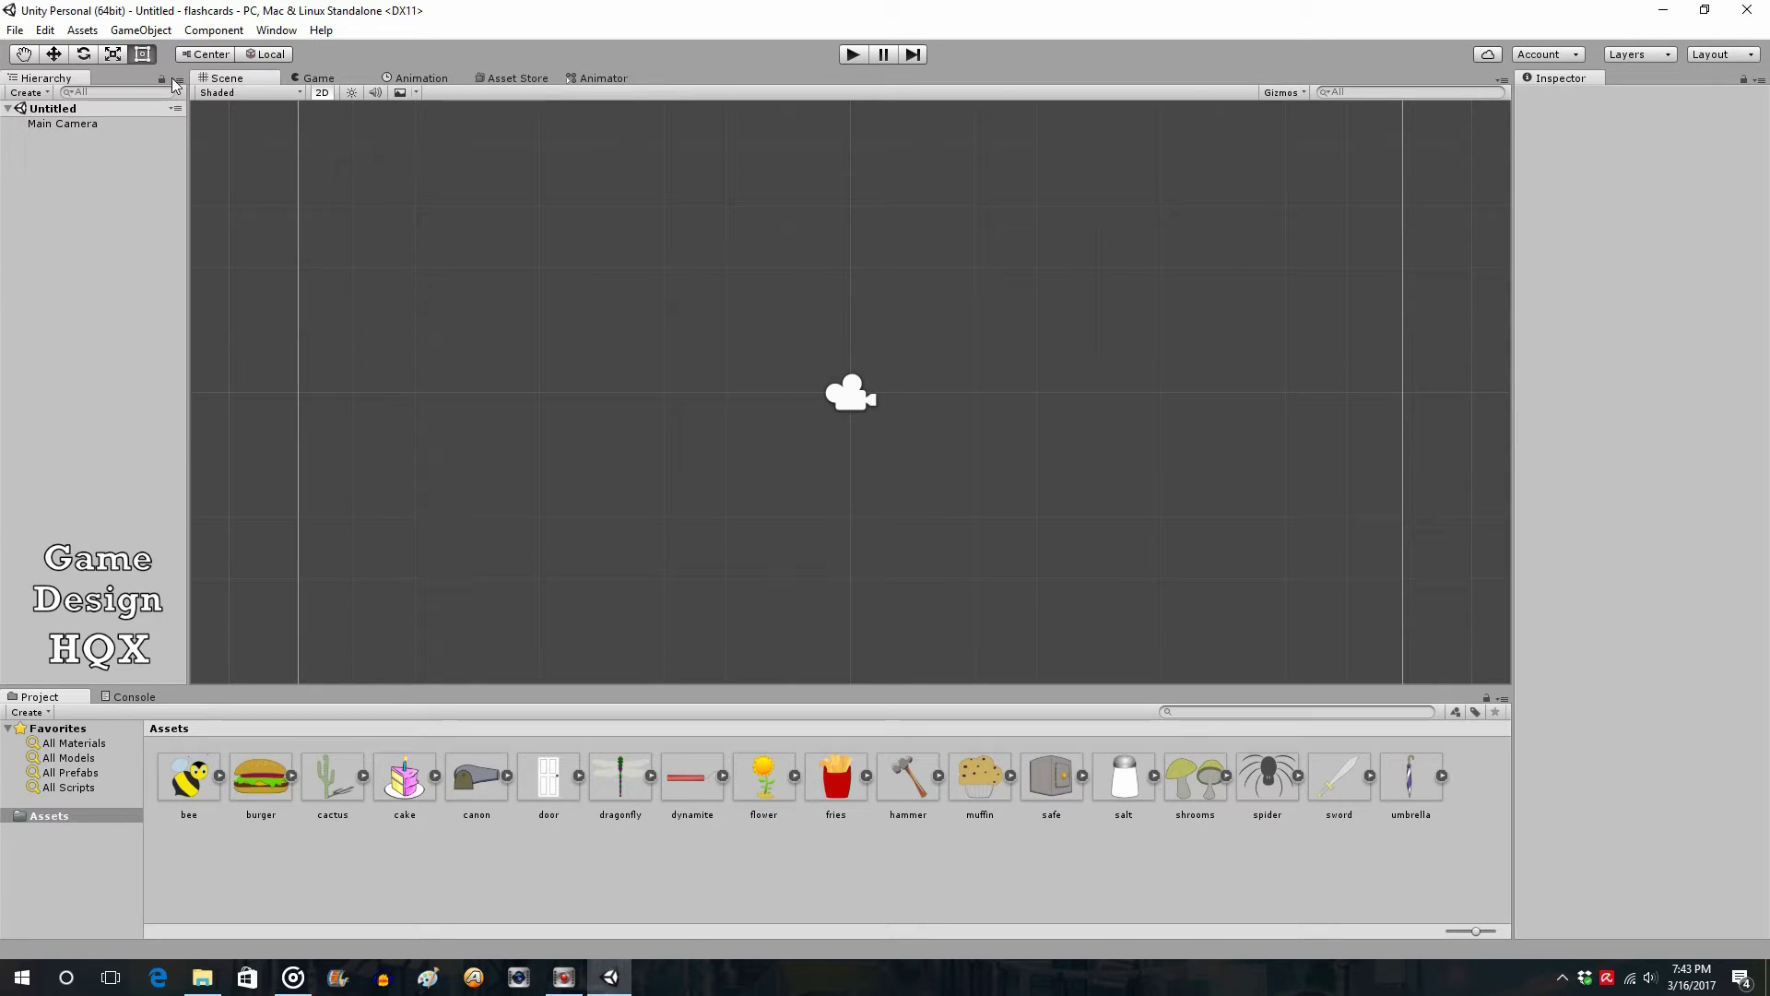
# - Create an empty GameObject via GameObject > Create Empty and rename it questionText
pyautogui.click(143, 30)
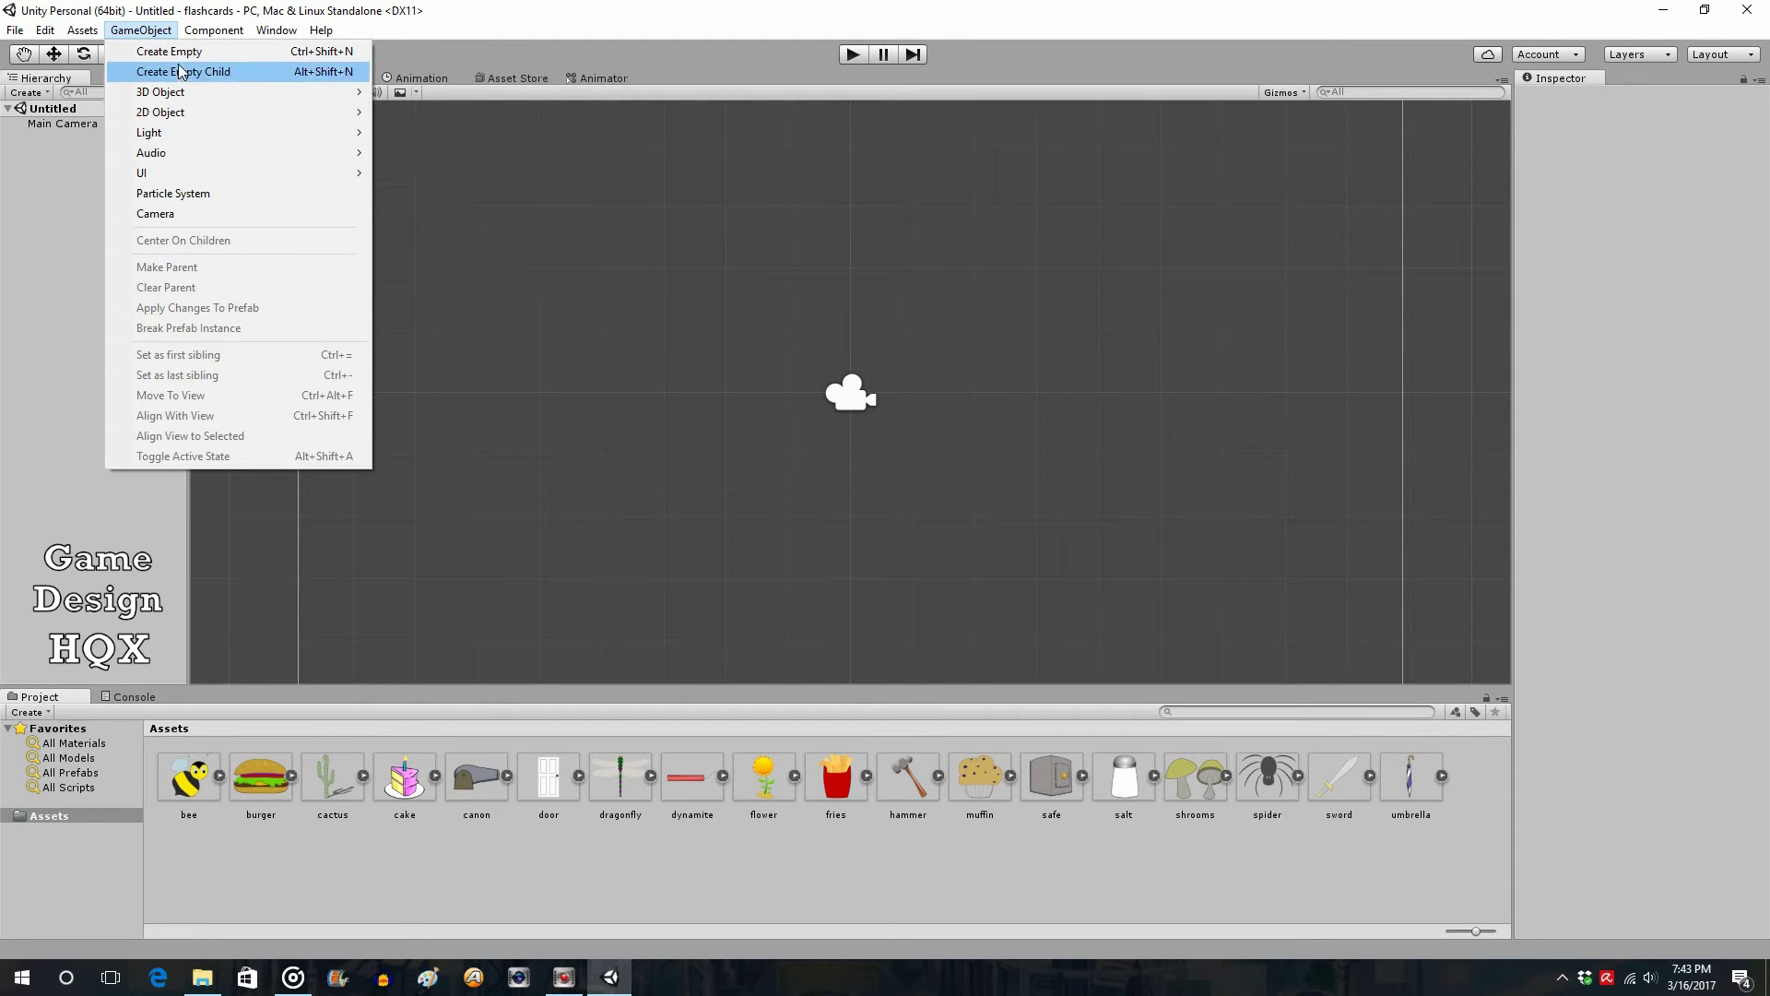
pyautogui.click(175, 51)
pyautogui.click(111, 140)
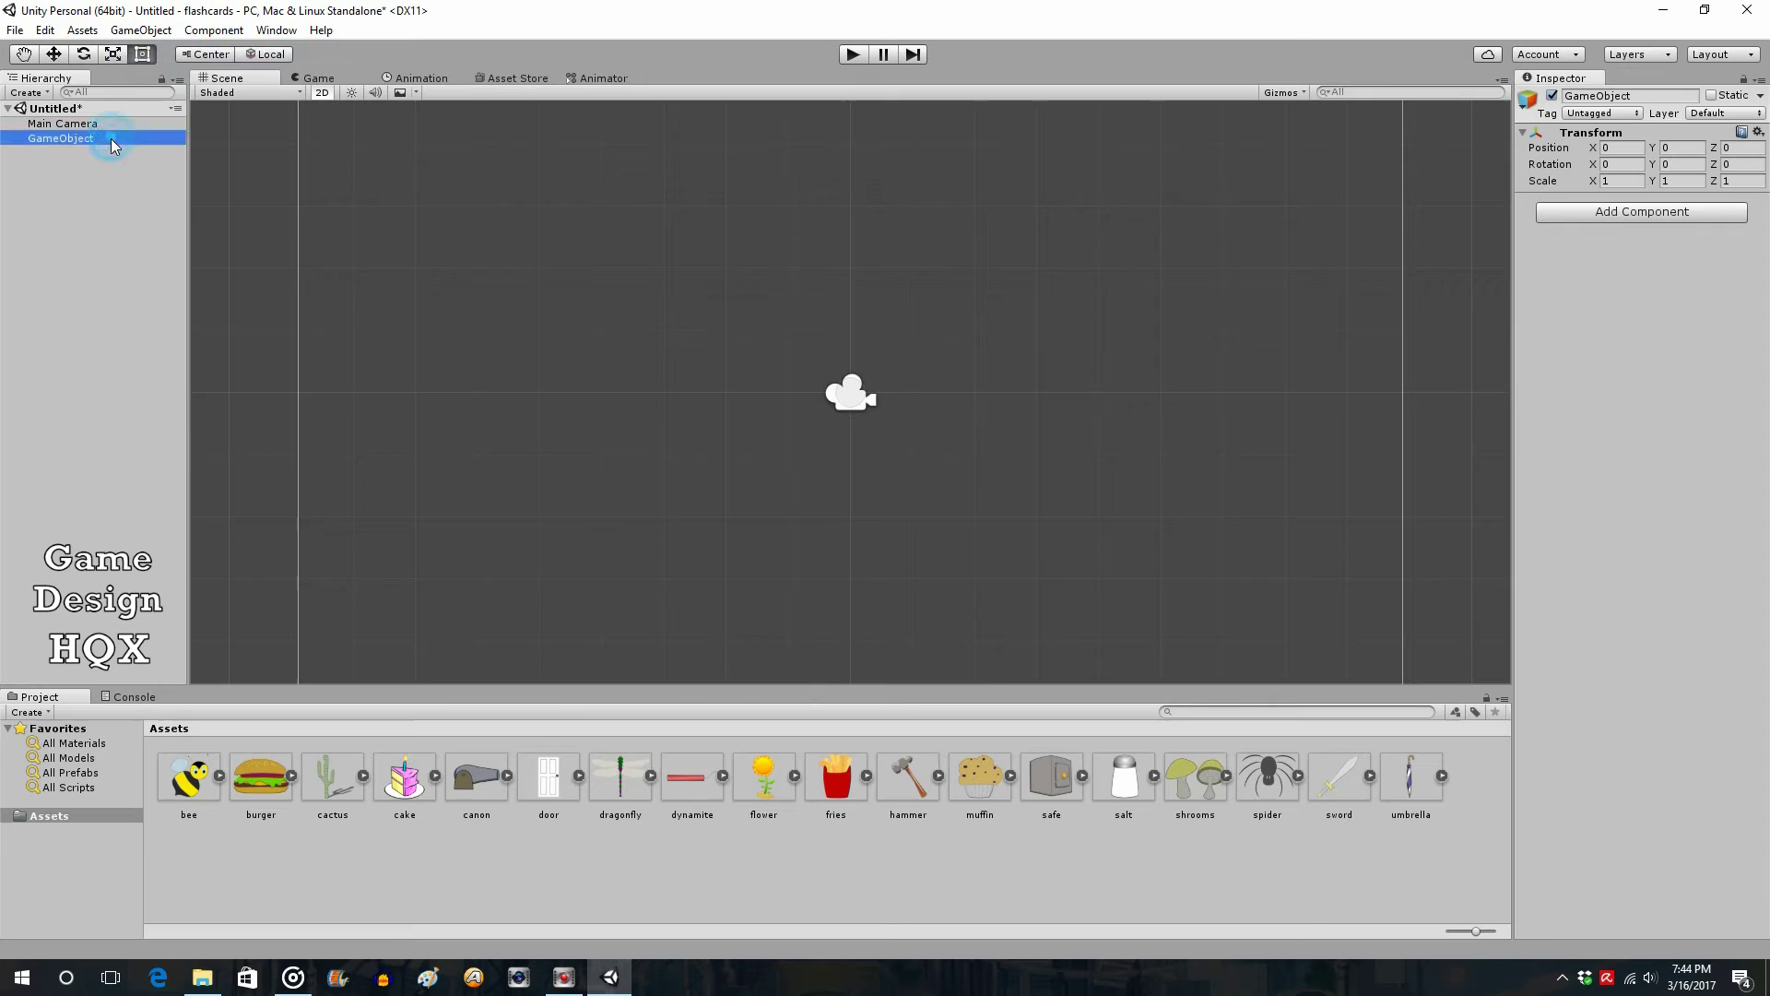
pyautogui.click(109, 138)
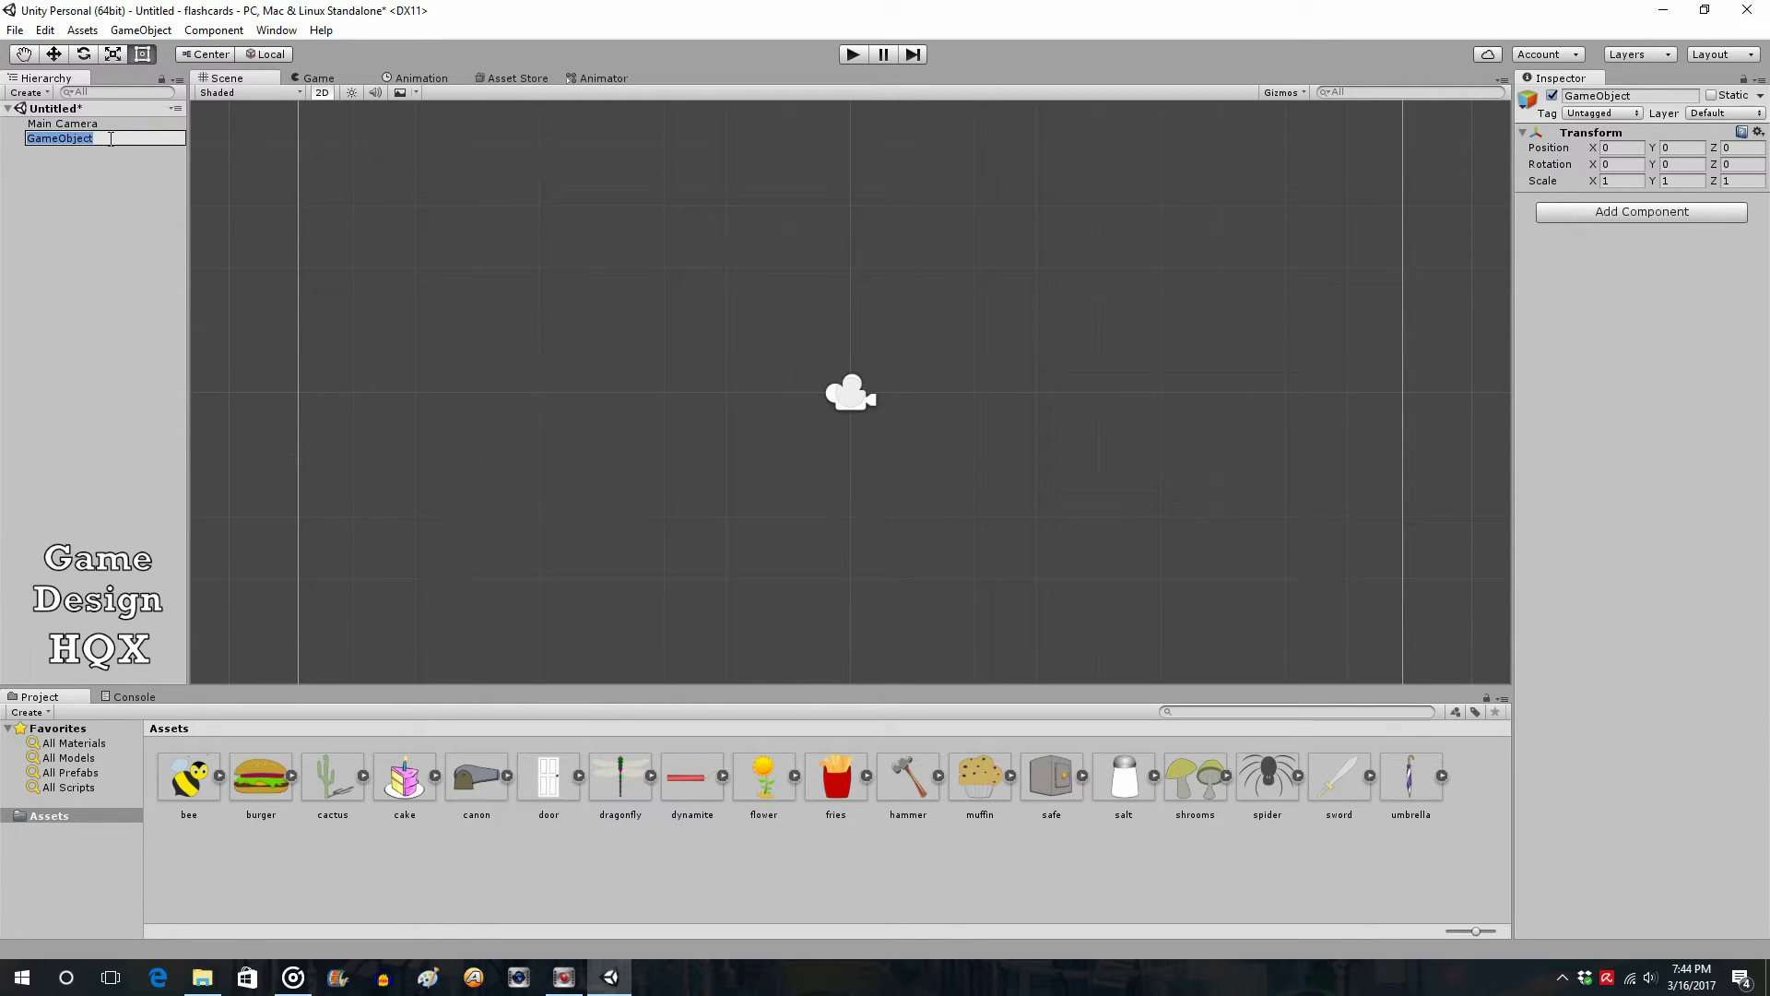
pyautogui.write('questionText')
pyautogui.click(92, 202)
pyautogui.click(62, 124)
pyautogui.click(64, 136)
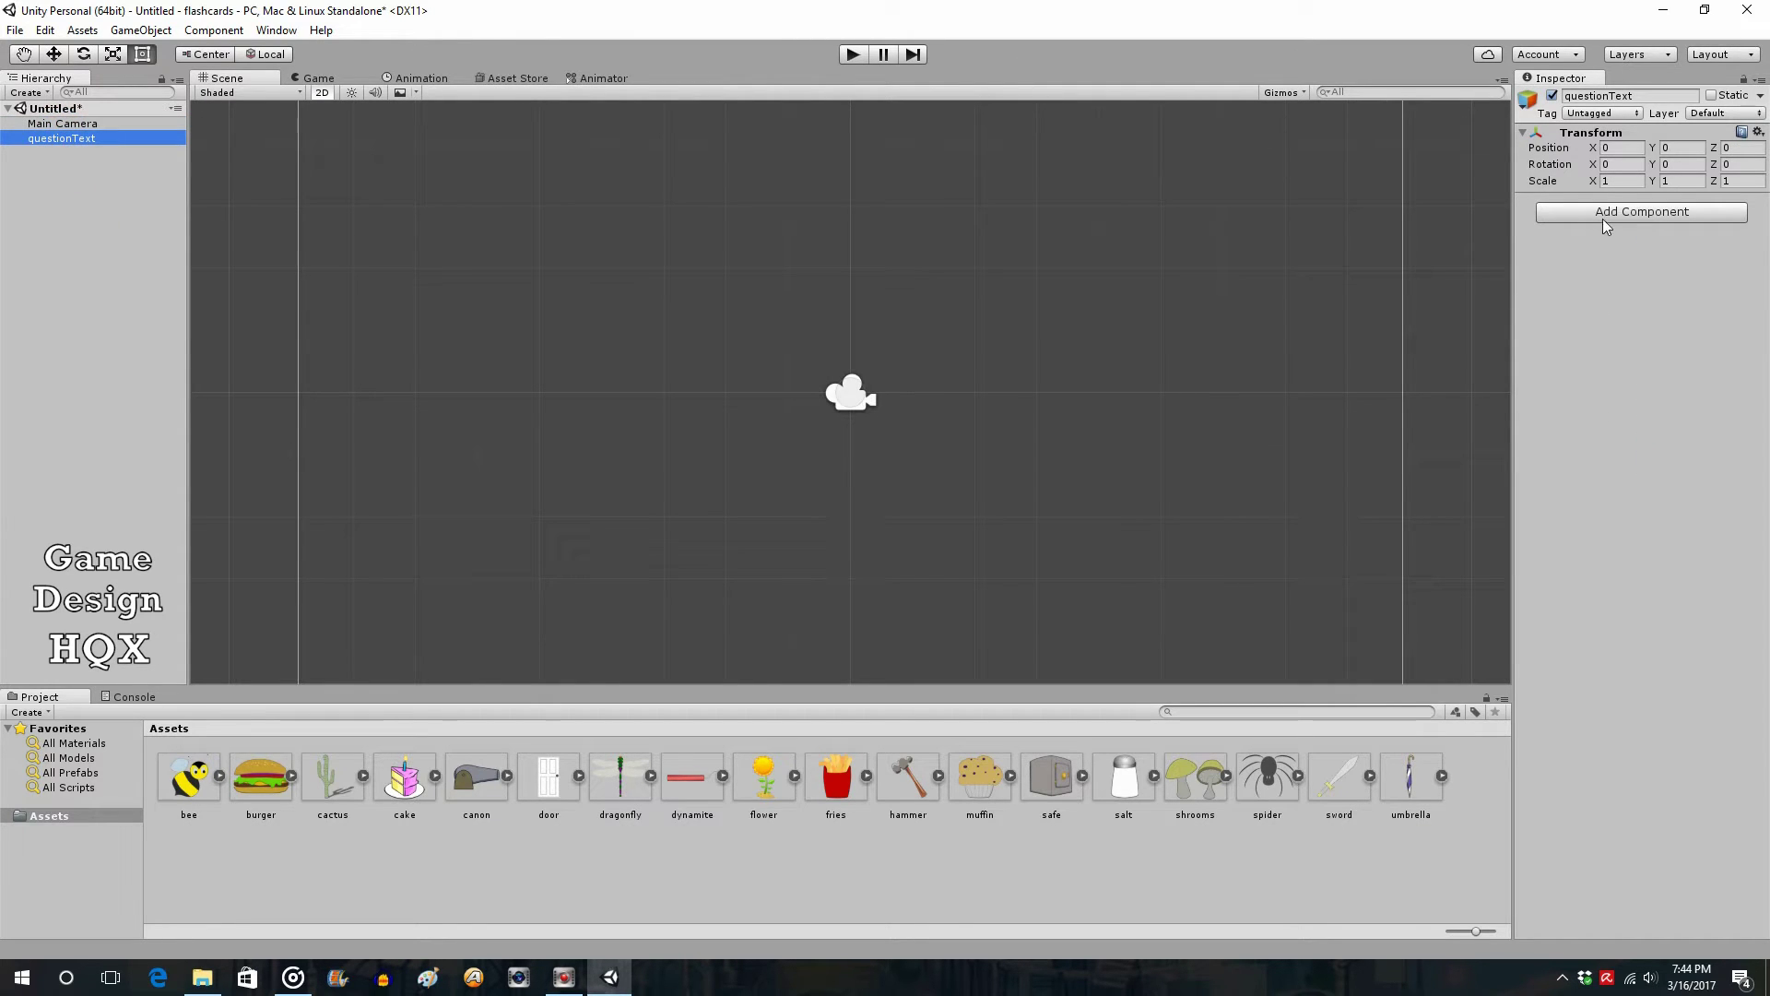
# - Add a Mesh > Text Mesh component to questionText, which also adds a Mesh Renderer
pyautogui.click(1604, 217)
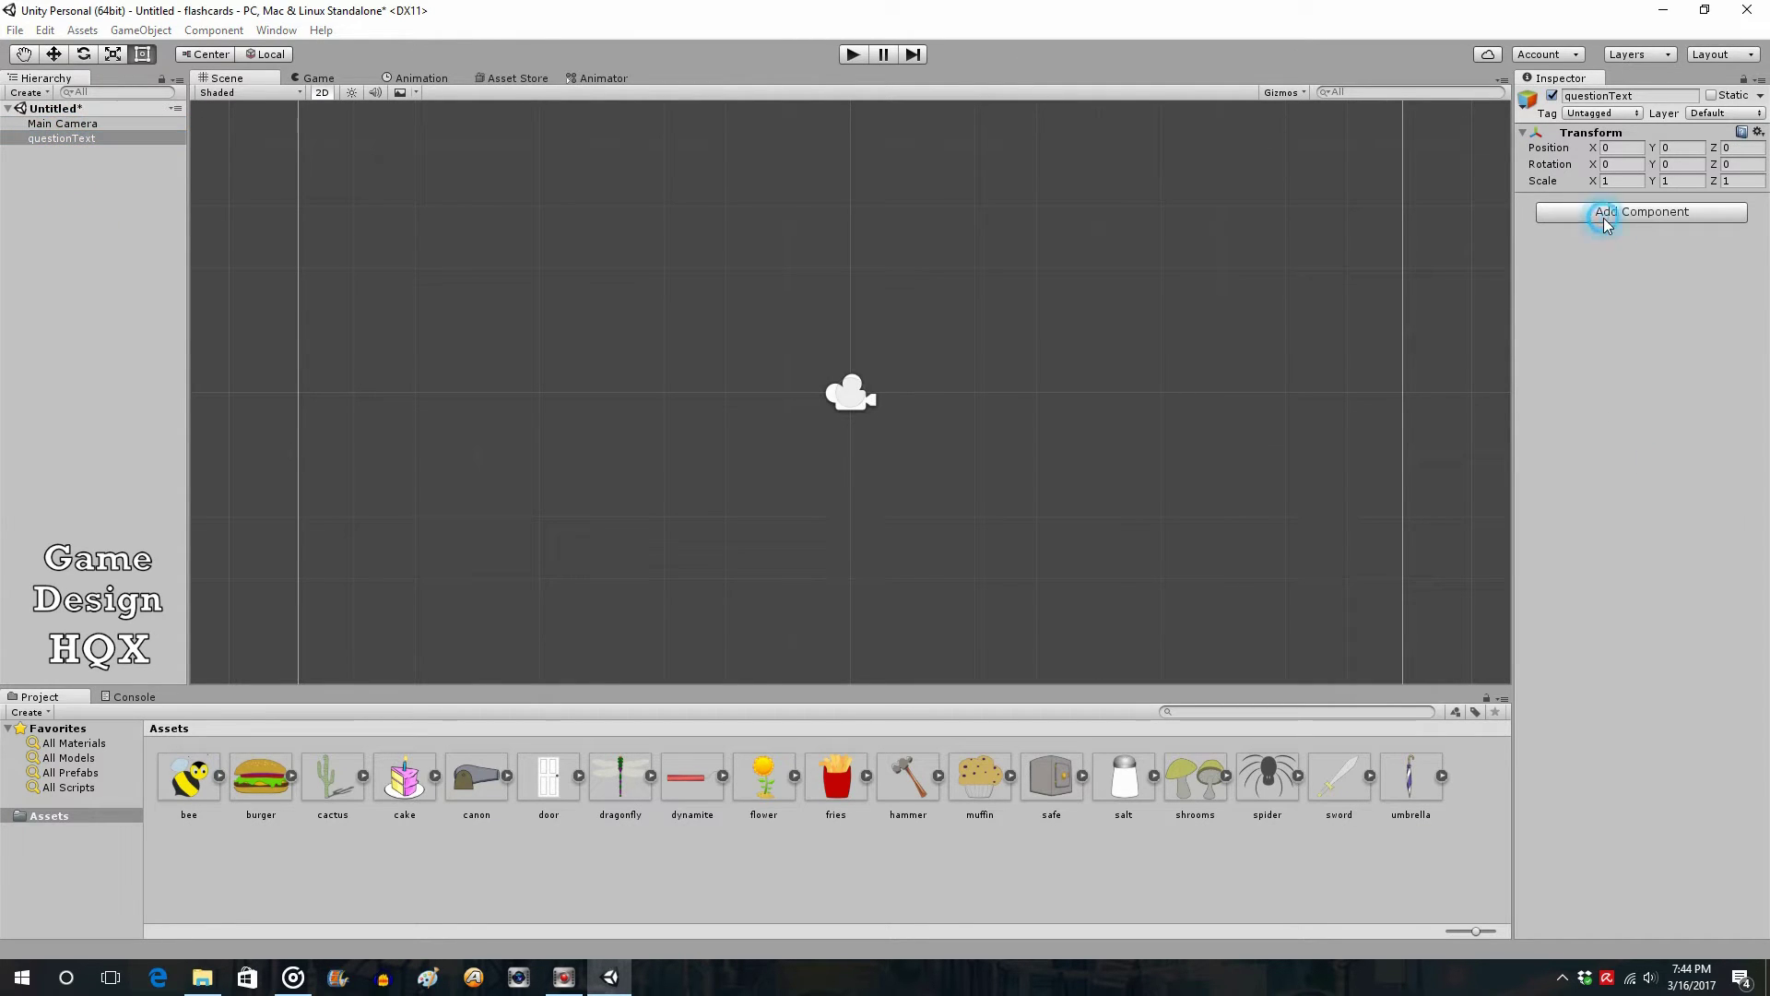
pyautogui.click(1431, 25)
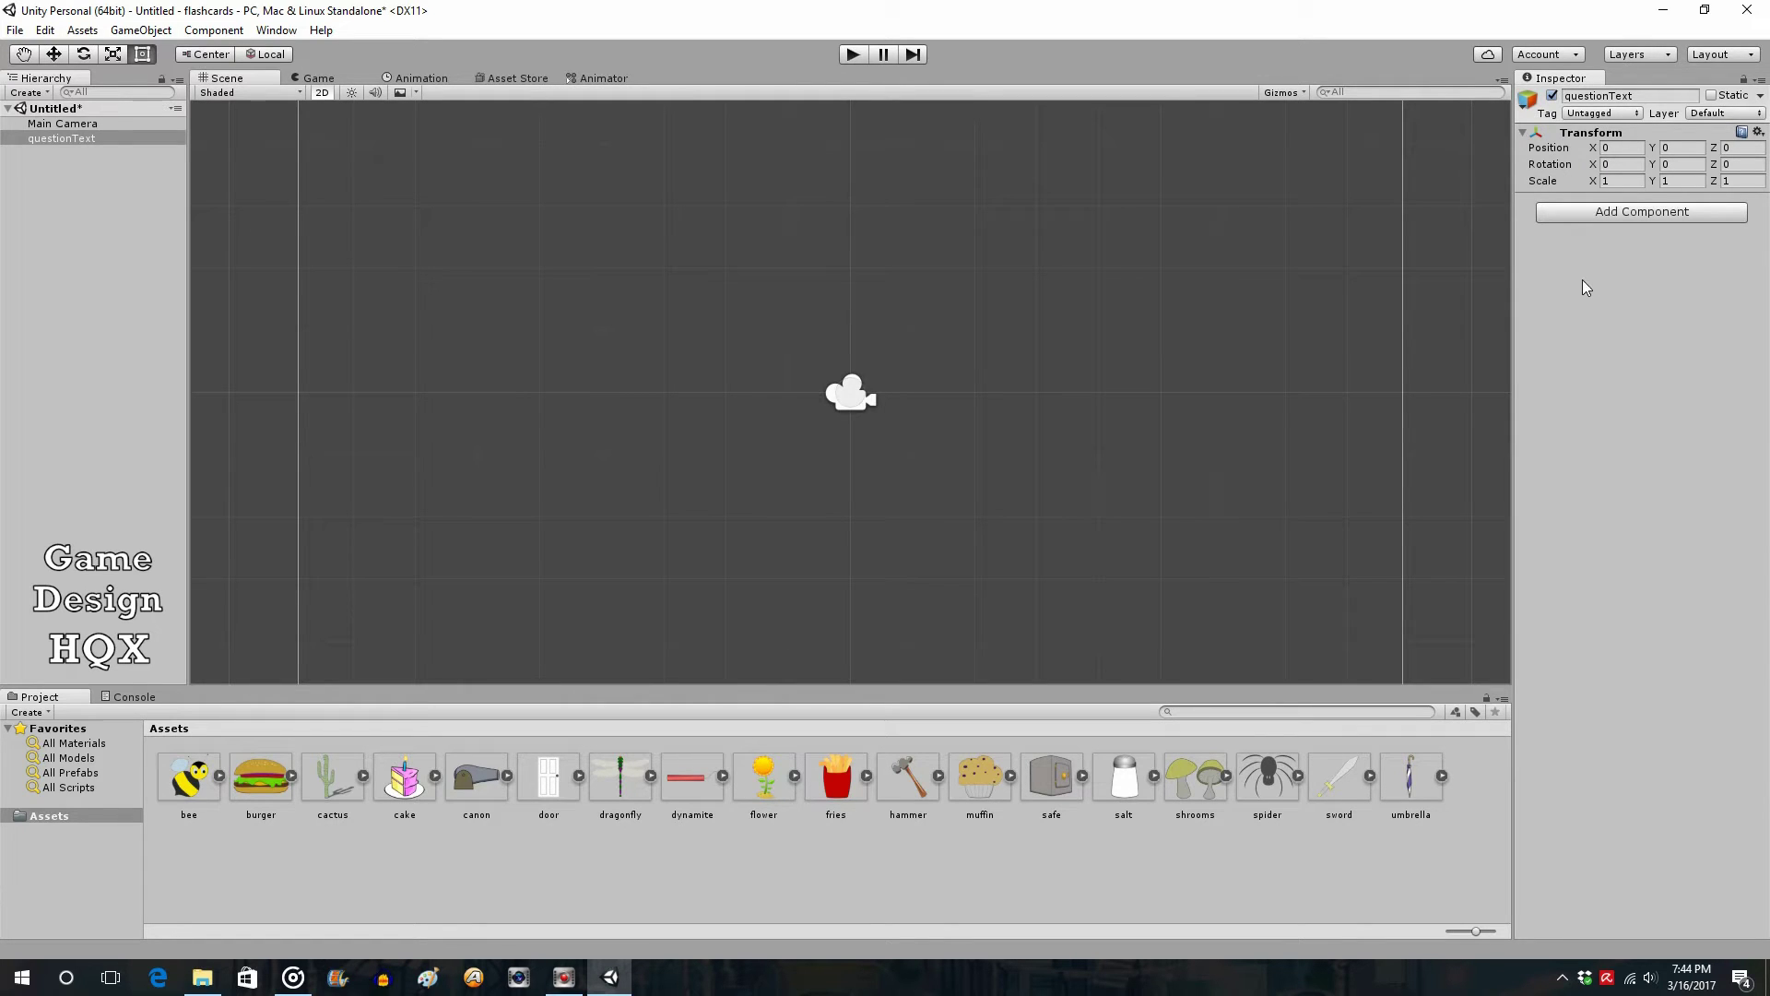
pyautogui.click(1614, 218)
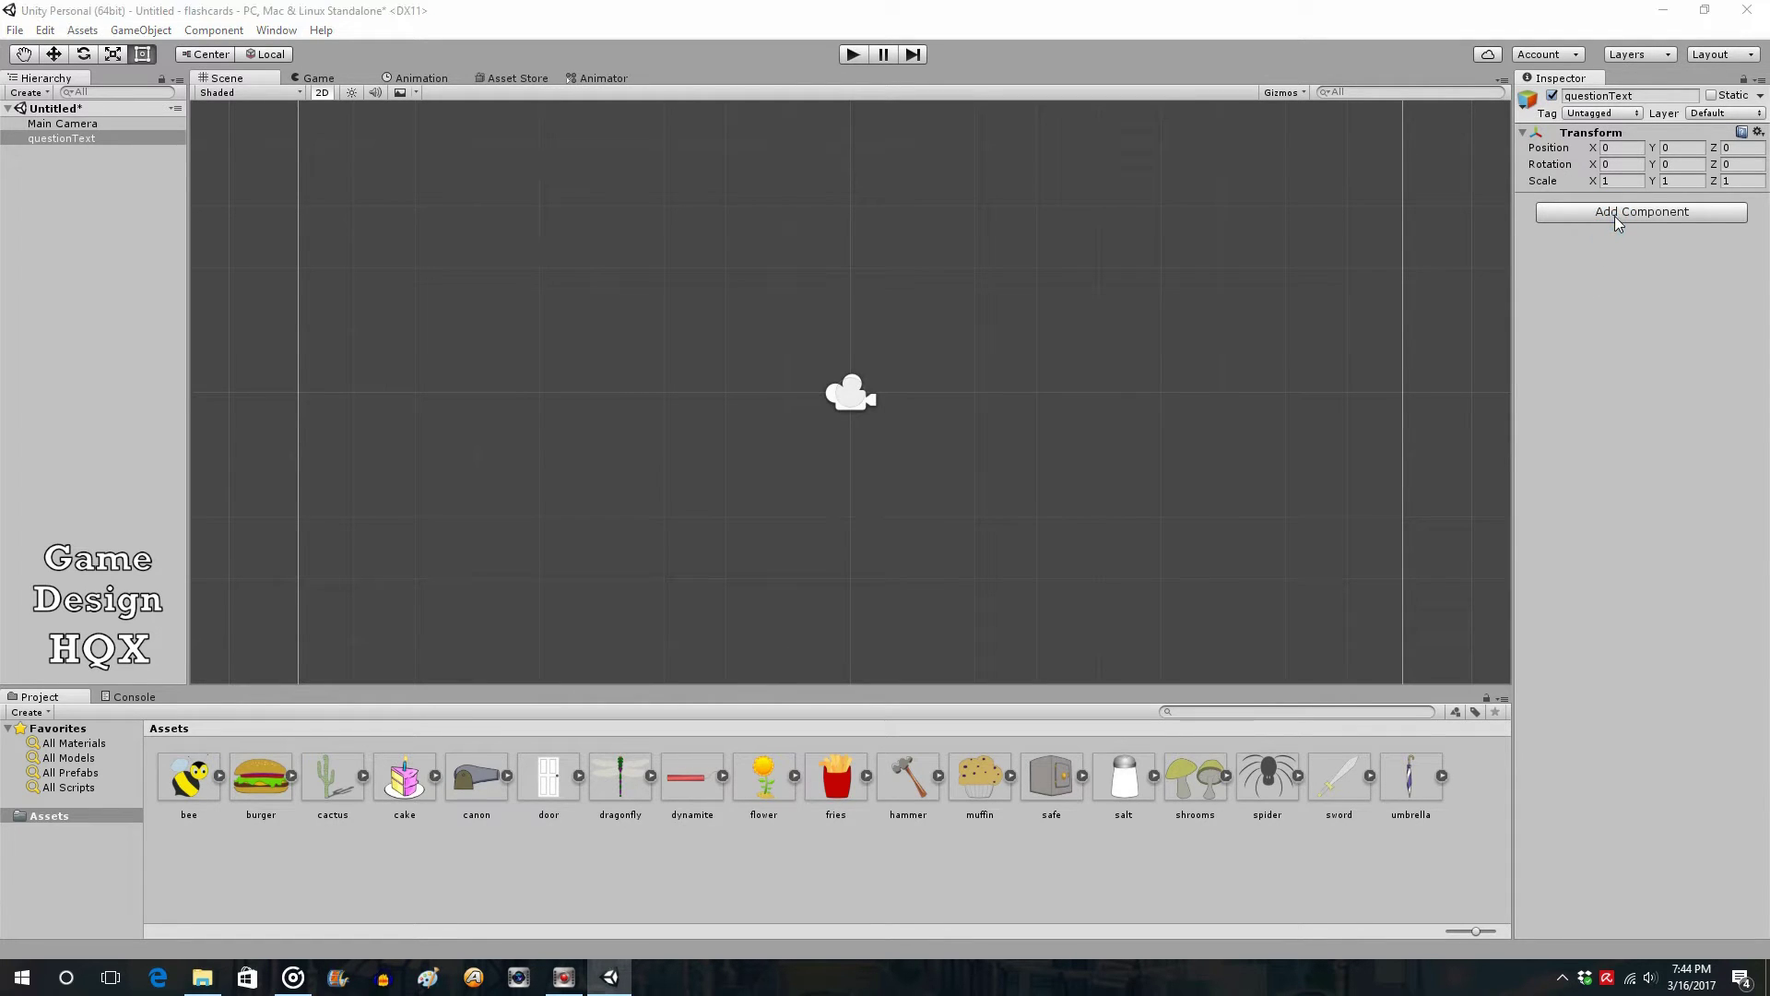
pyautogui.click(1618, 216)
pyautogui.click(1622, 211)
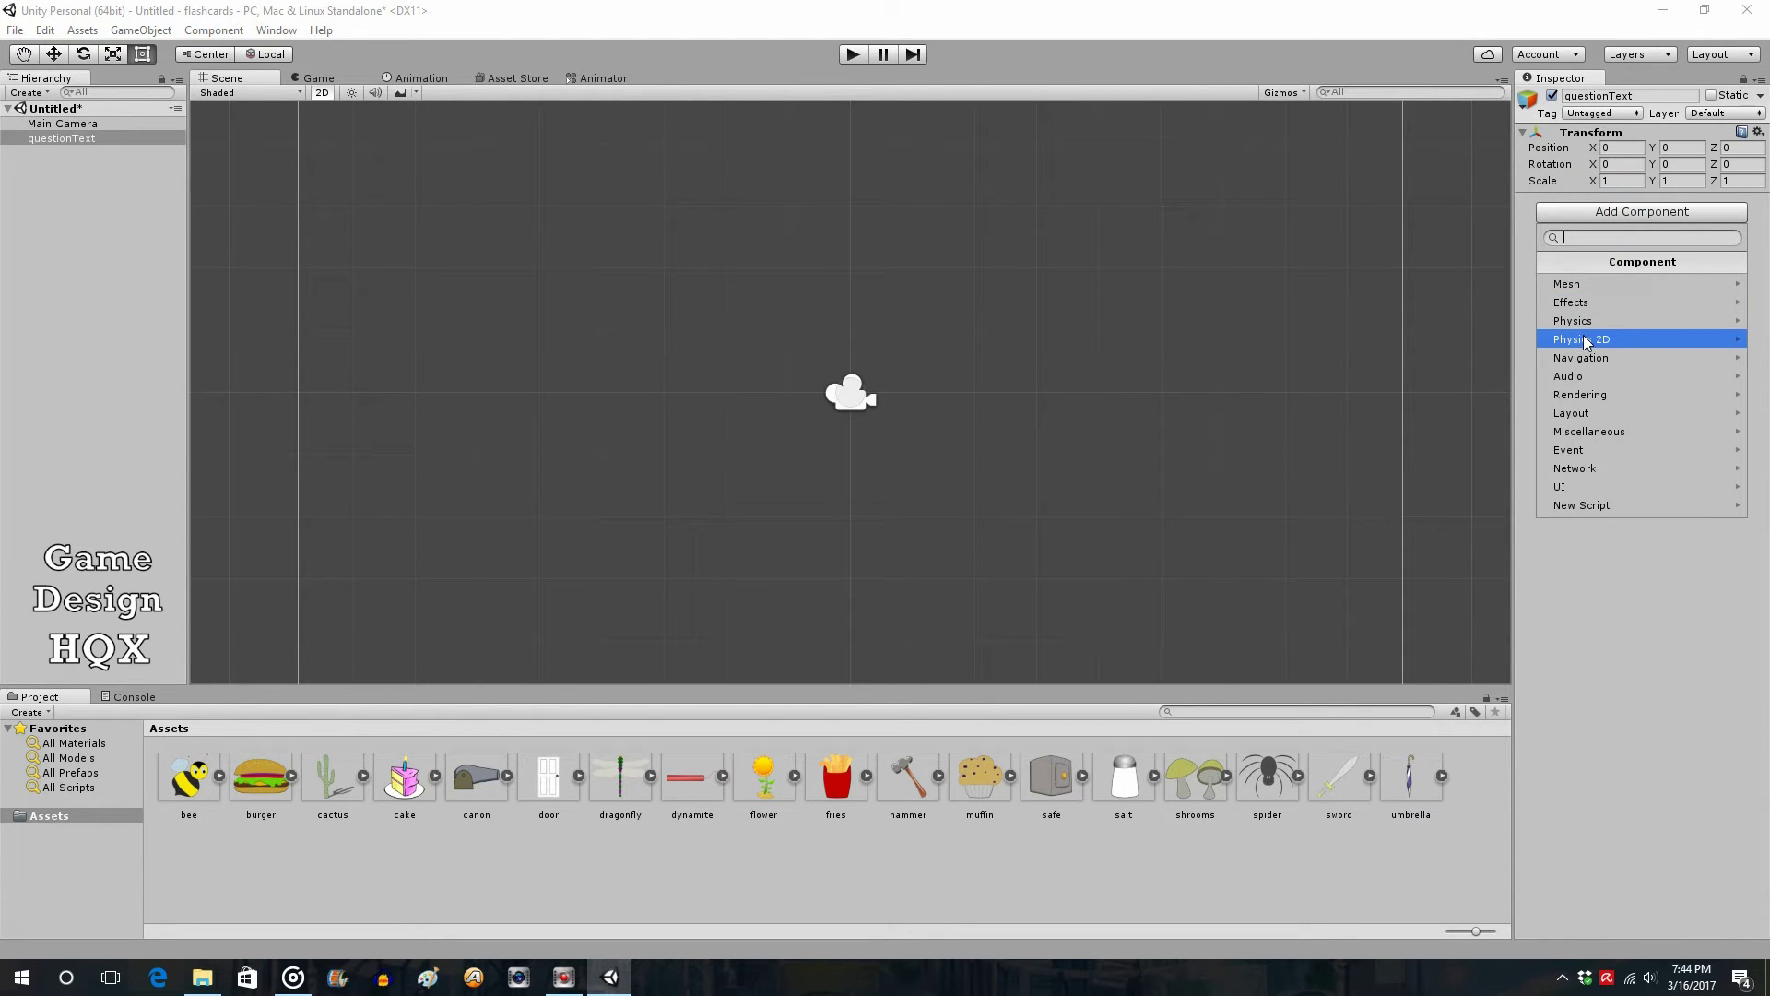
pyautogui.click(1583, 285)
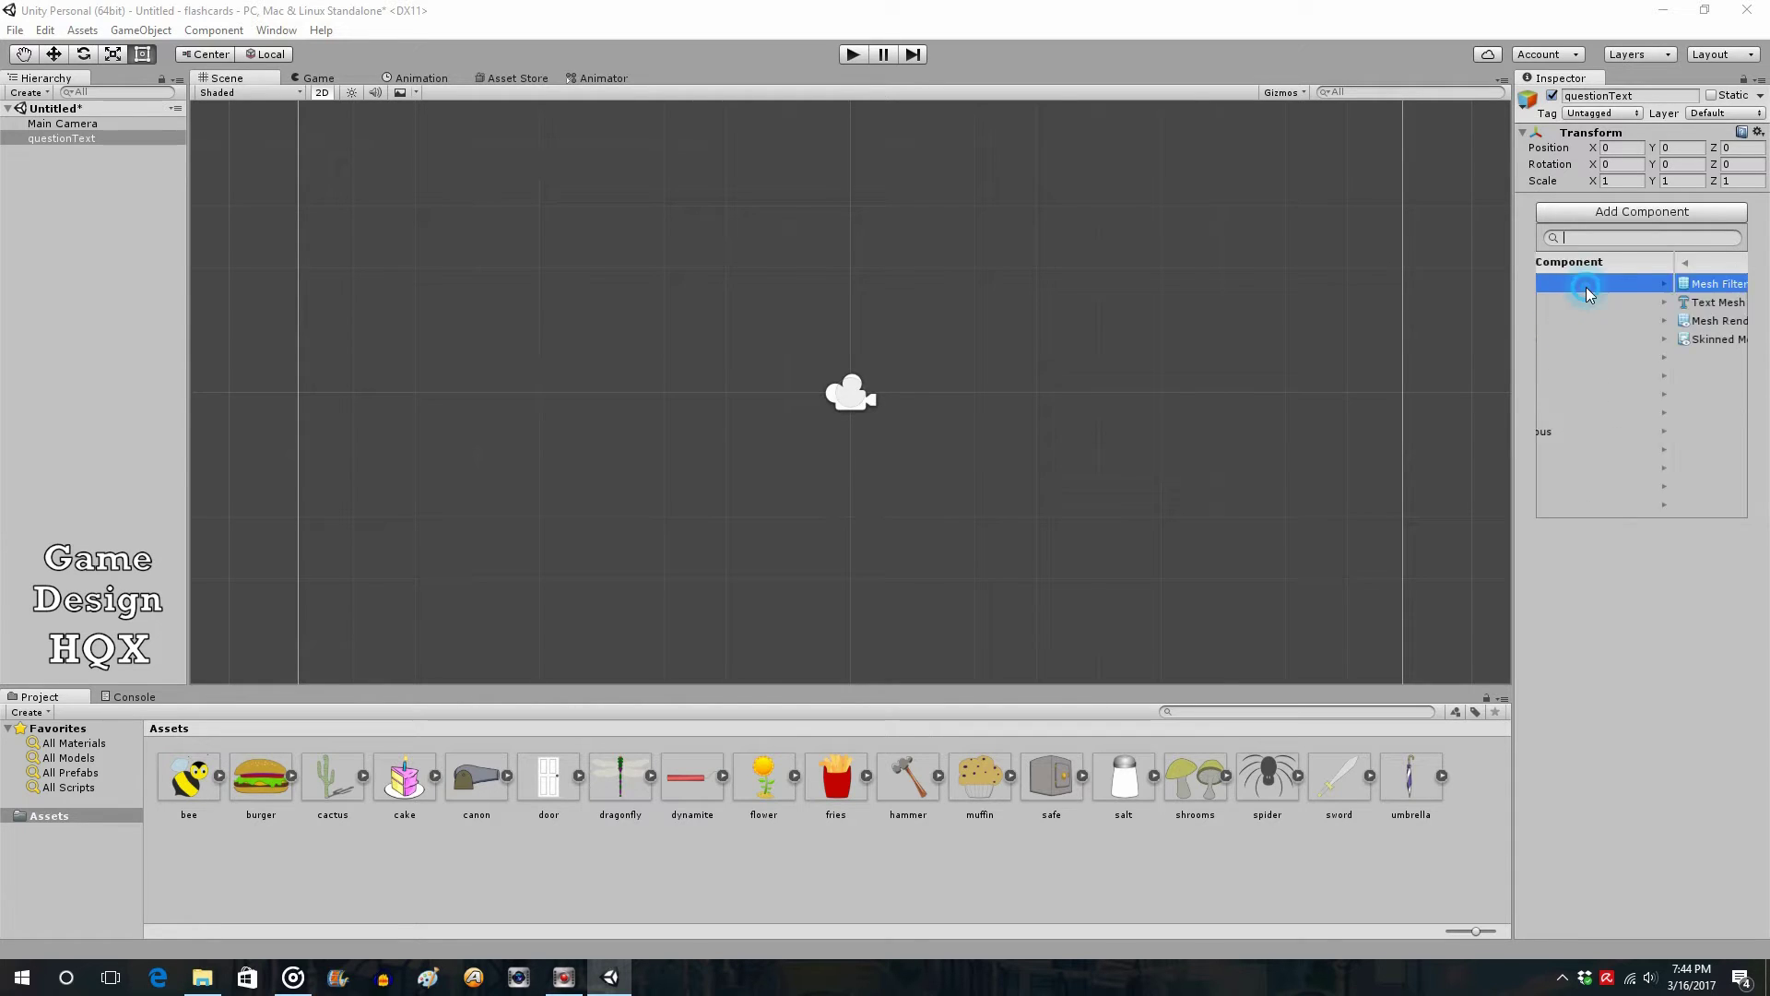
pyautogui.click(1580, 303)
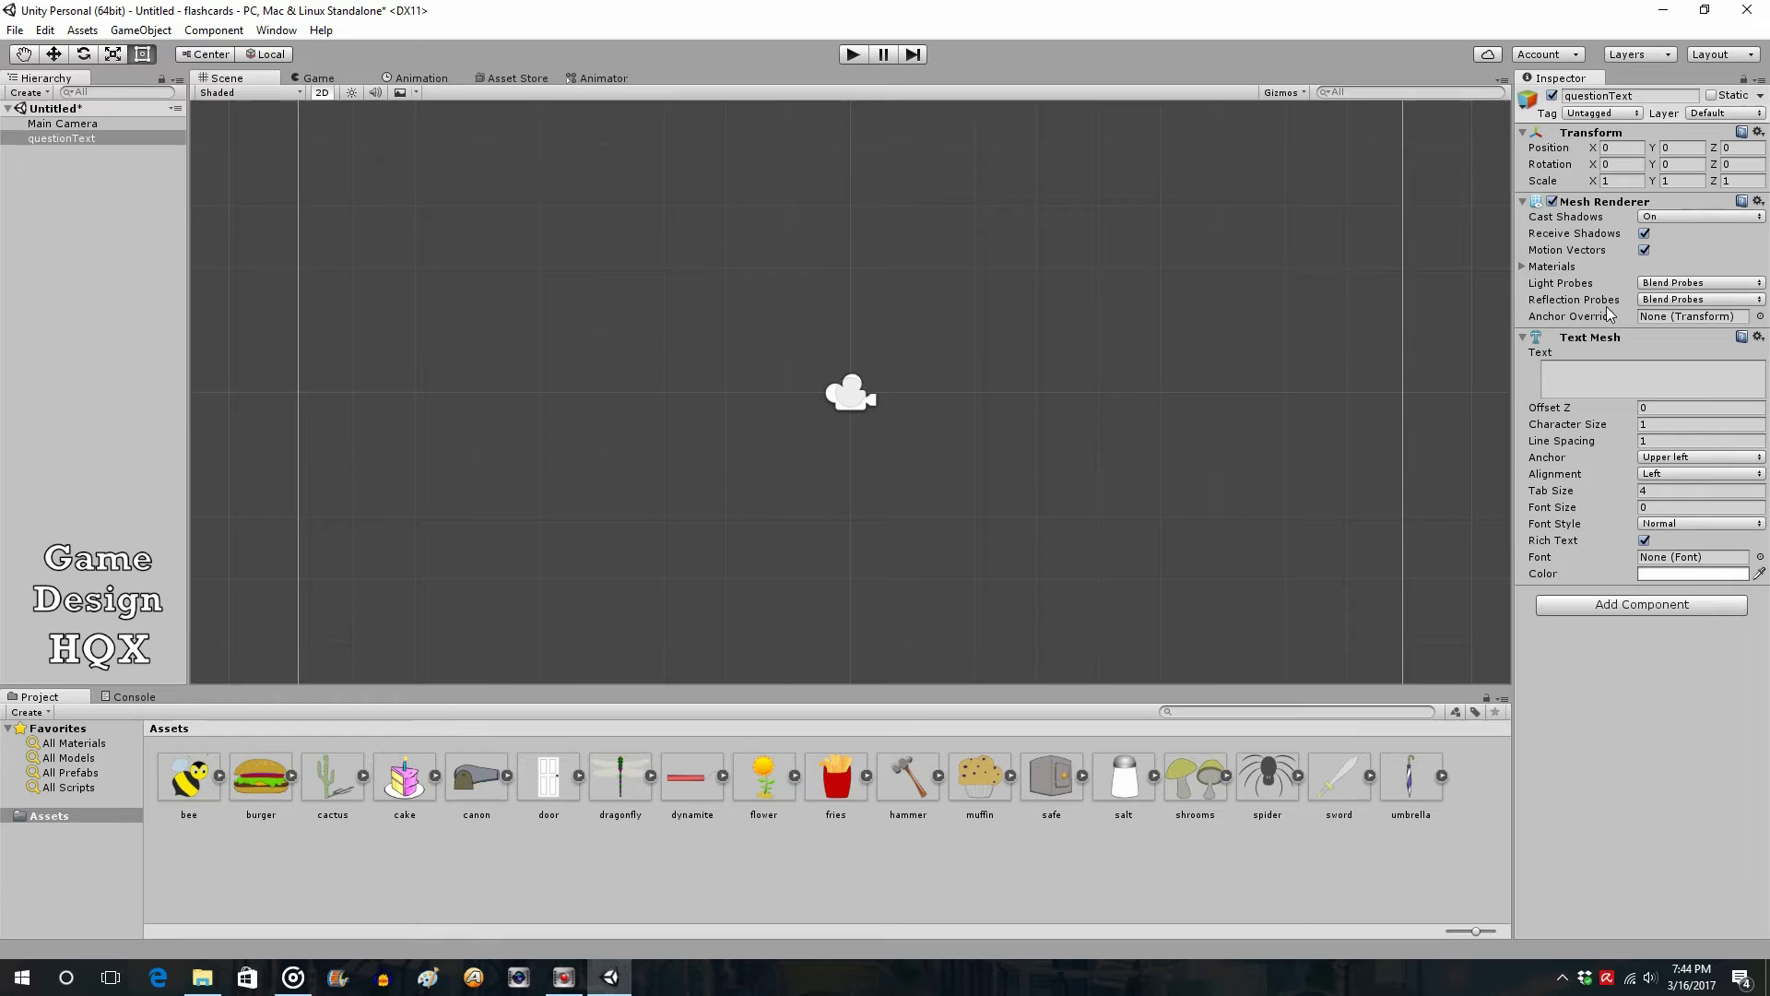
# - Set the Text Mesh to 'Test', character size 0.2, font Arial, font size 48
pyautogui.click(1595, 375)
pyautogui.write('Test')
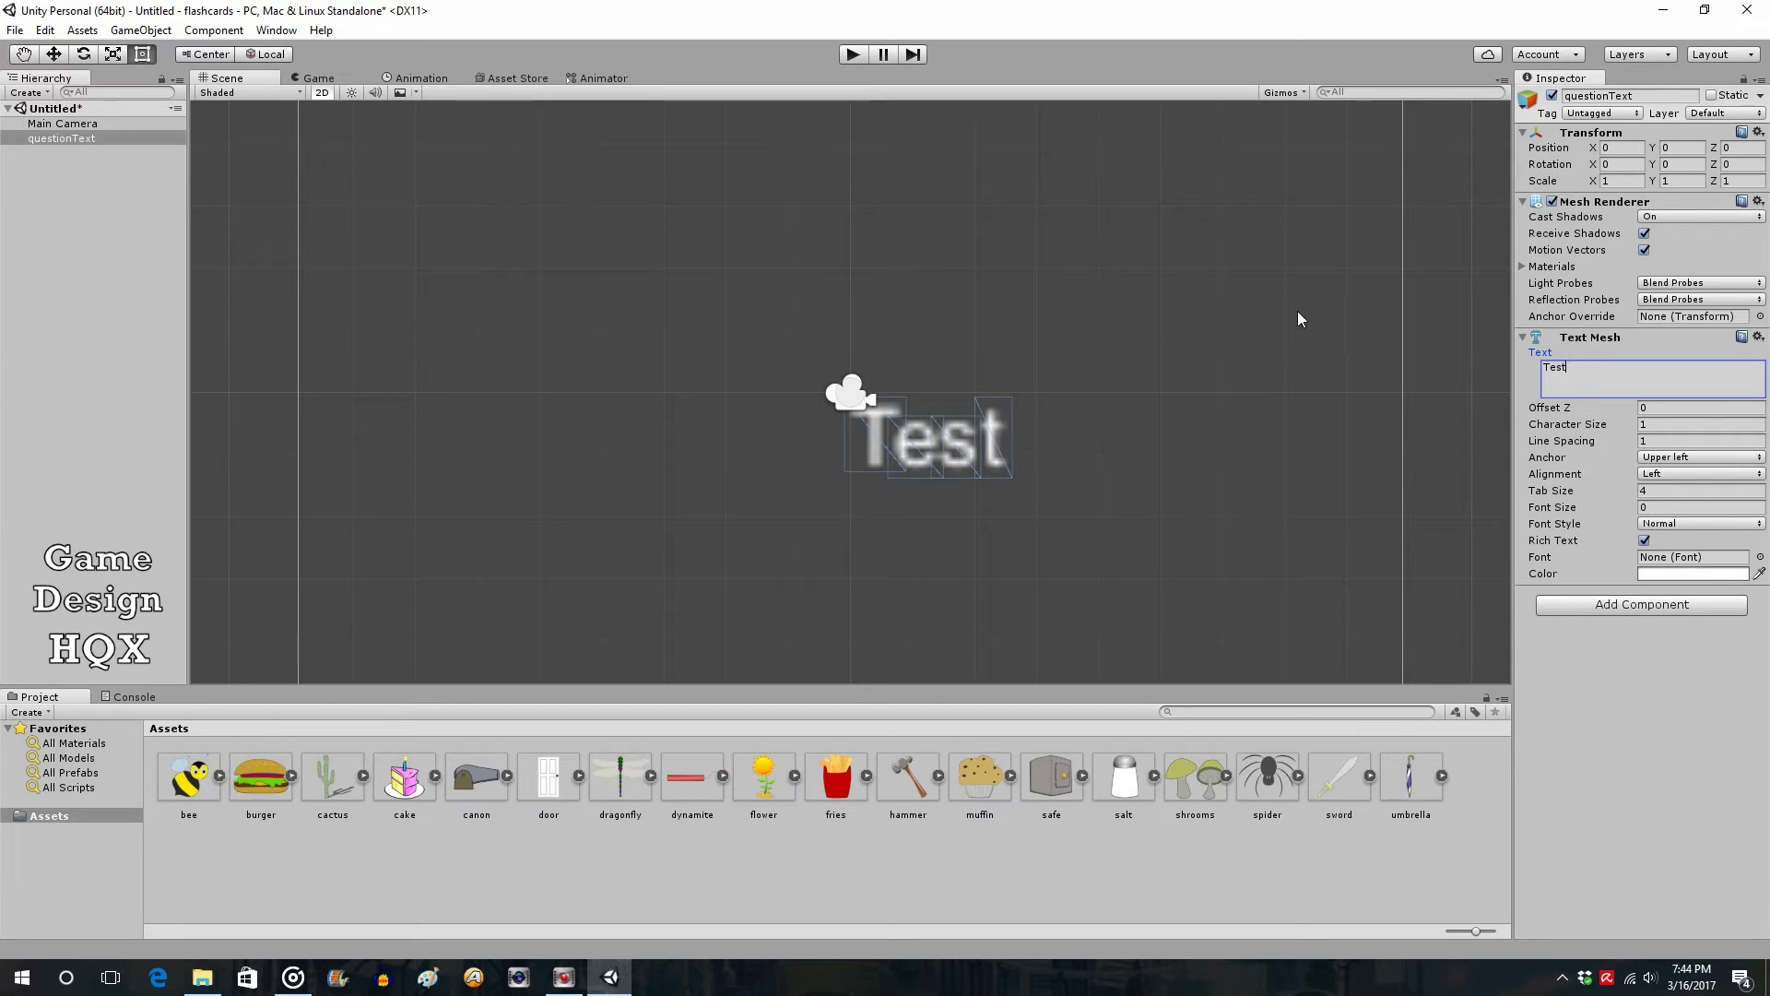
pyautogui.click(1660, 424)
pyautogui.write('.')
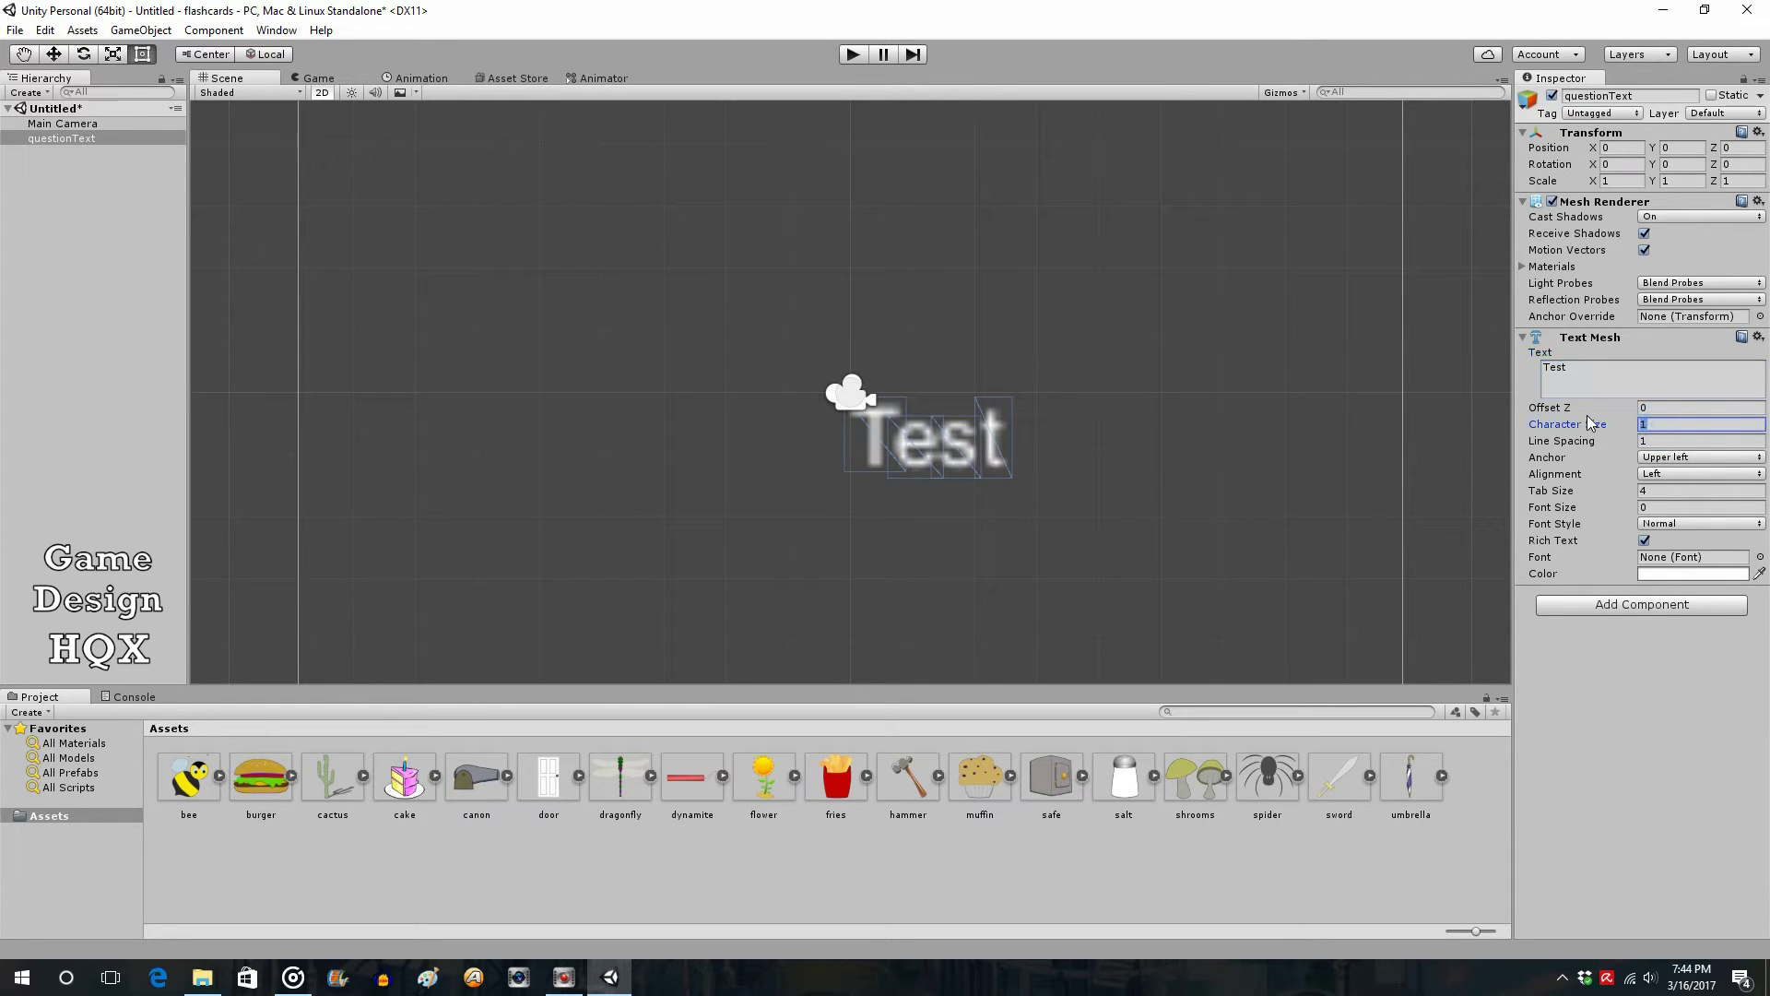
pyautogui.write('2')
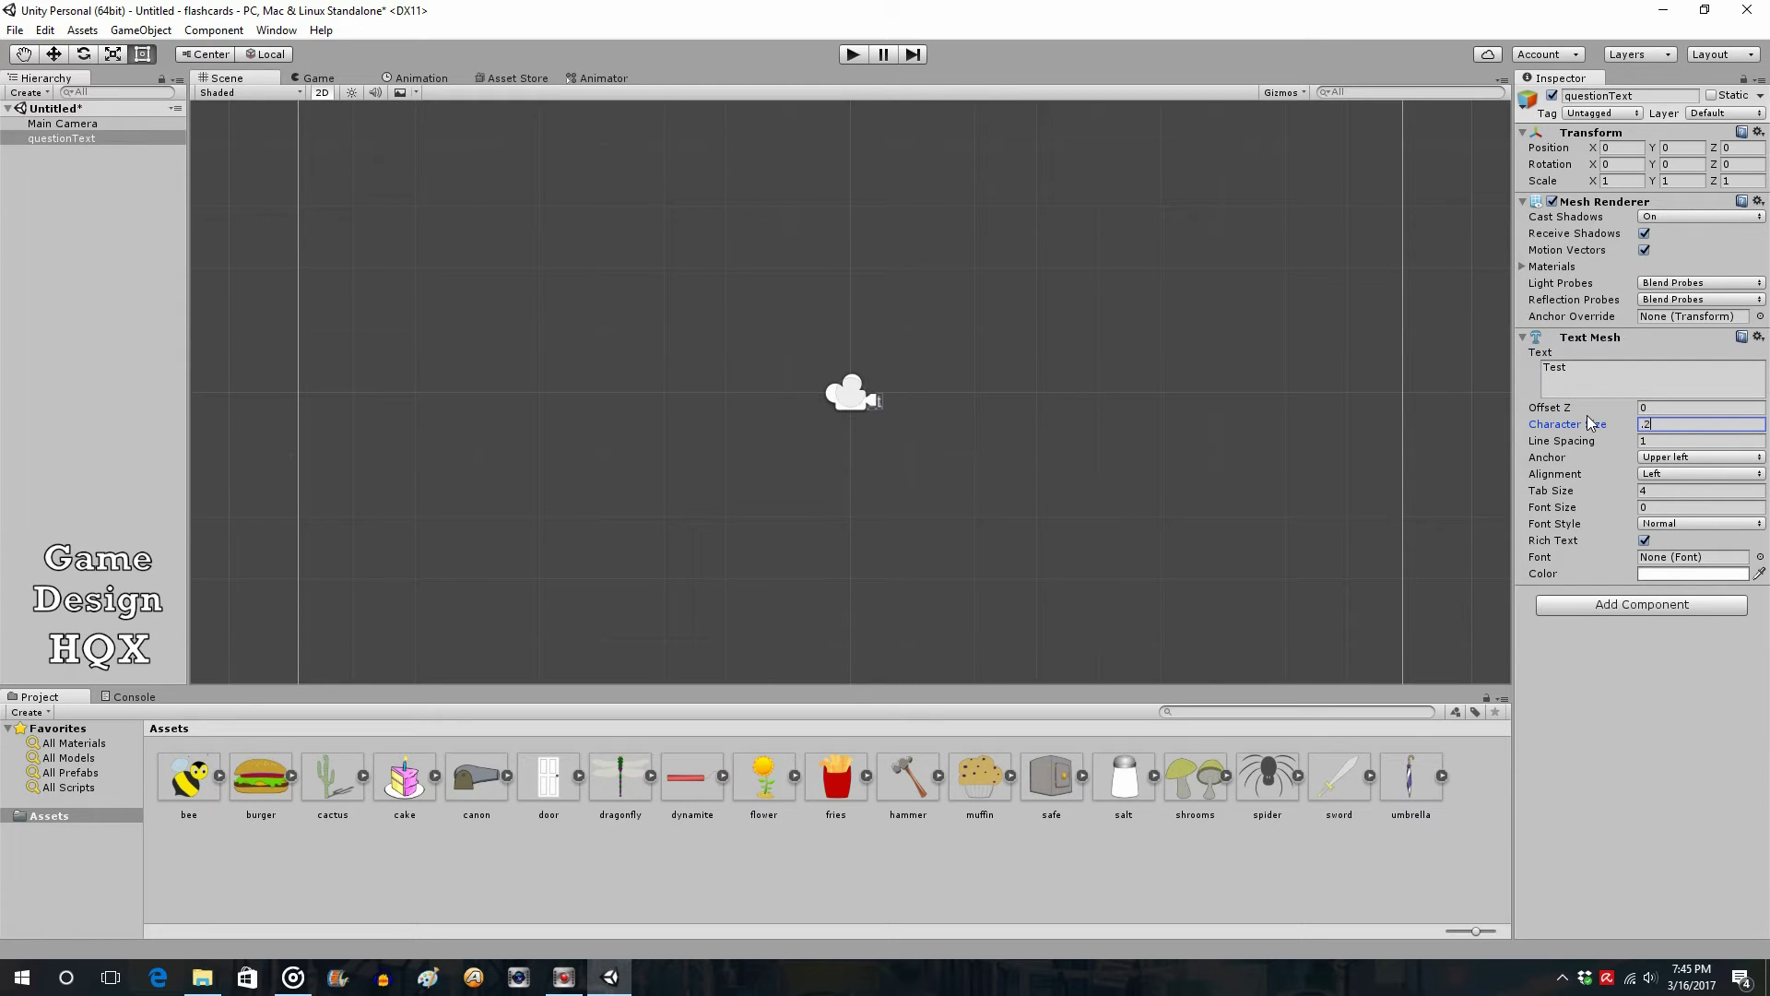
pyautogui.click(1686, 523)
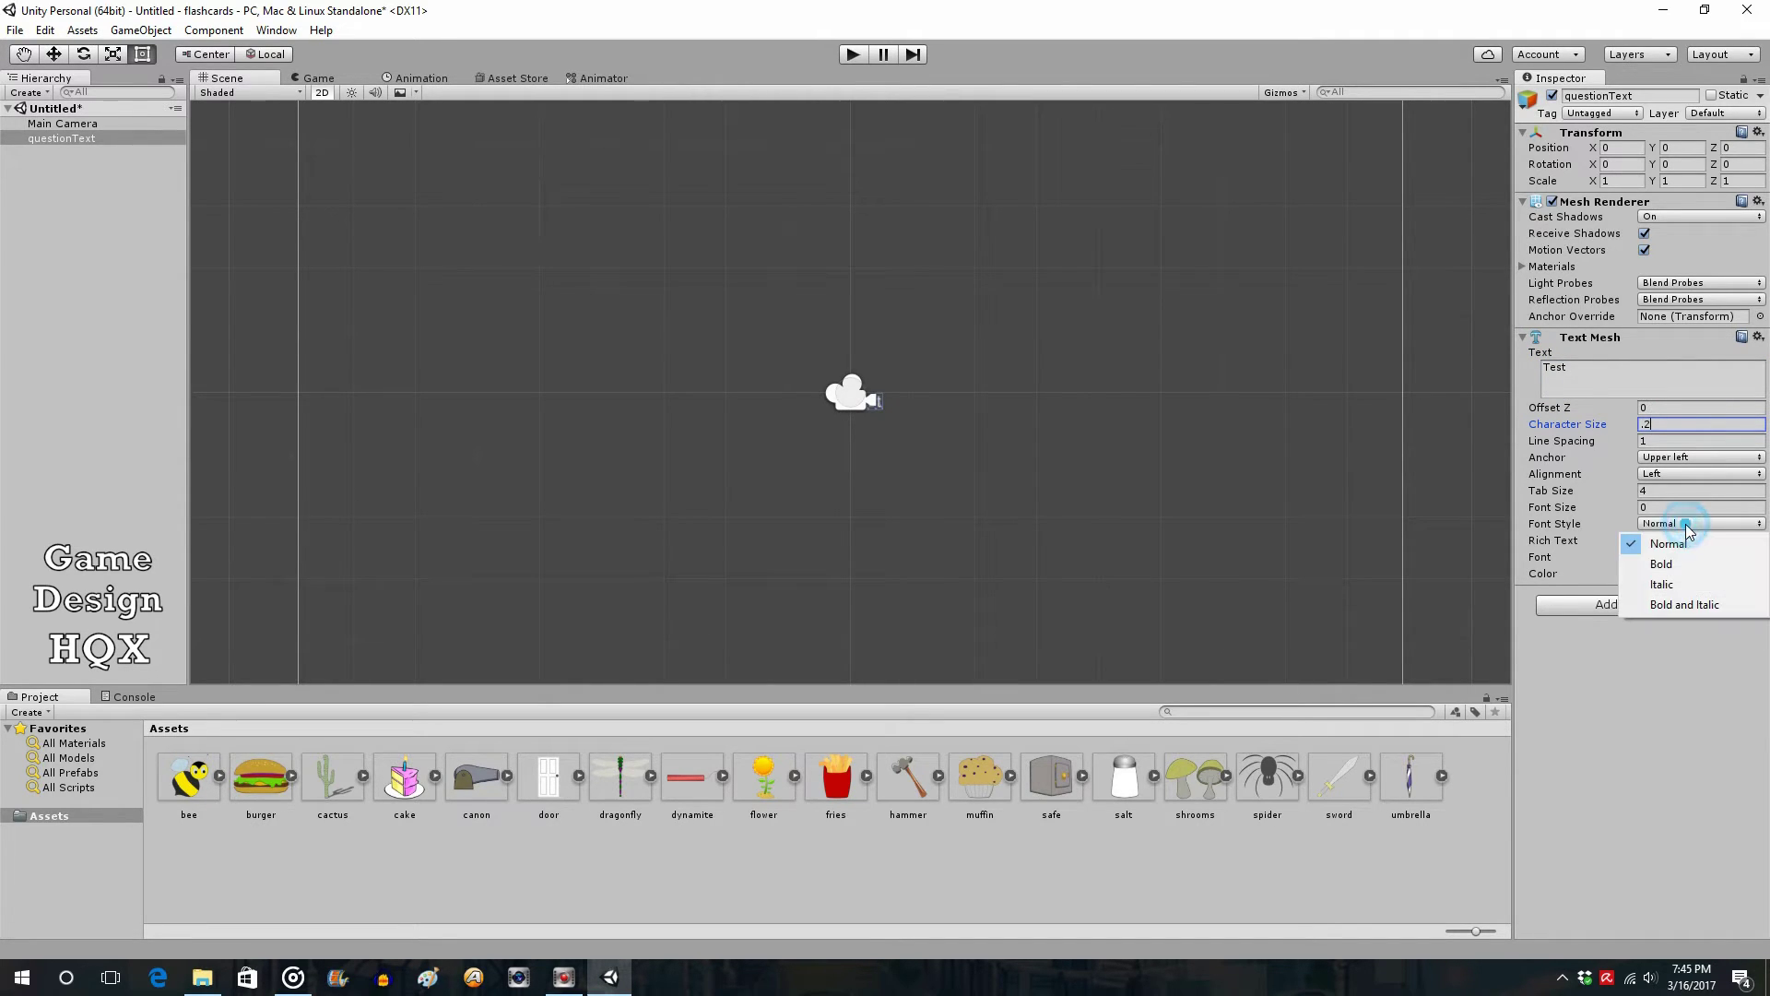
pyautogui.click(1639, 707)
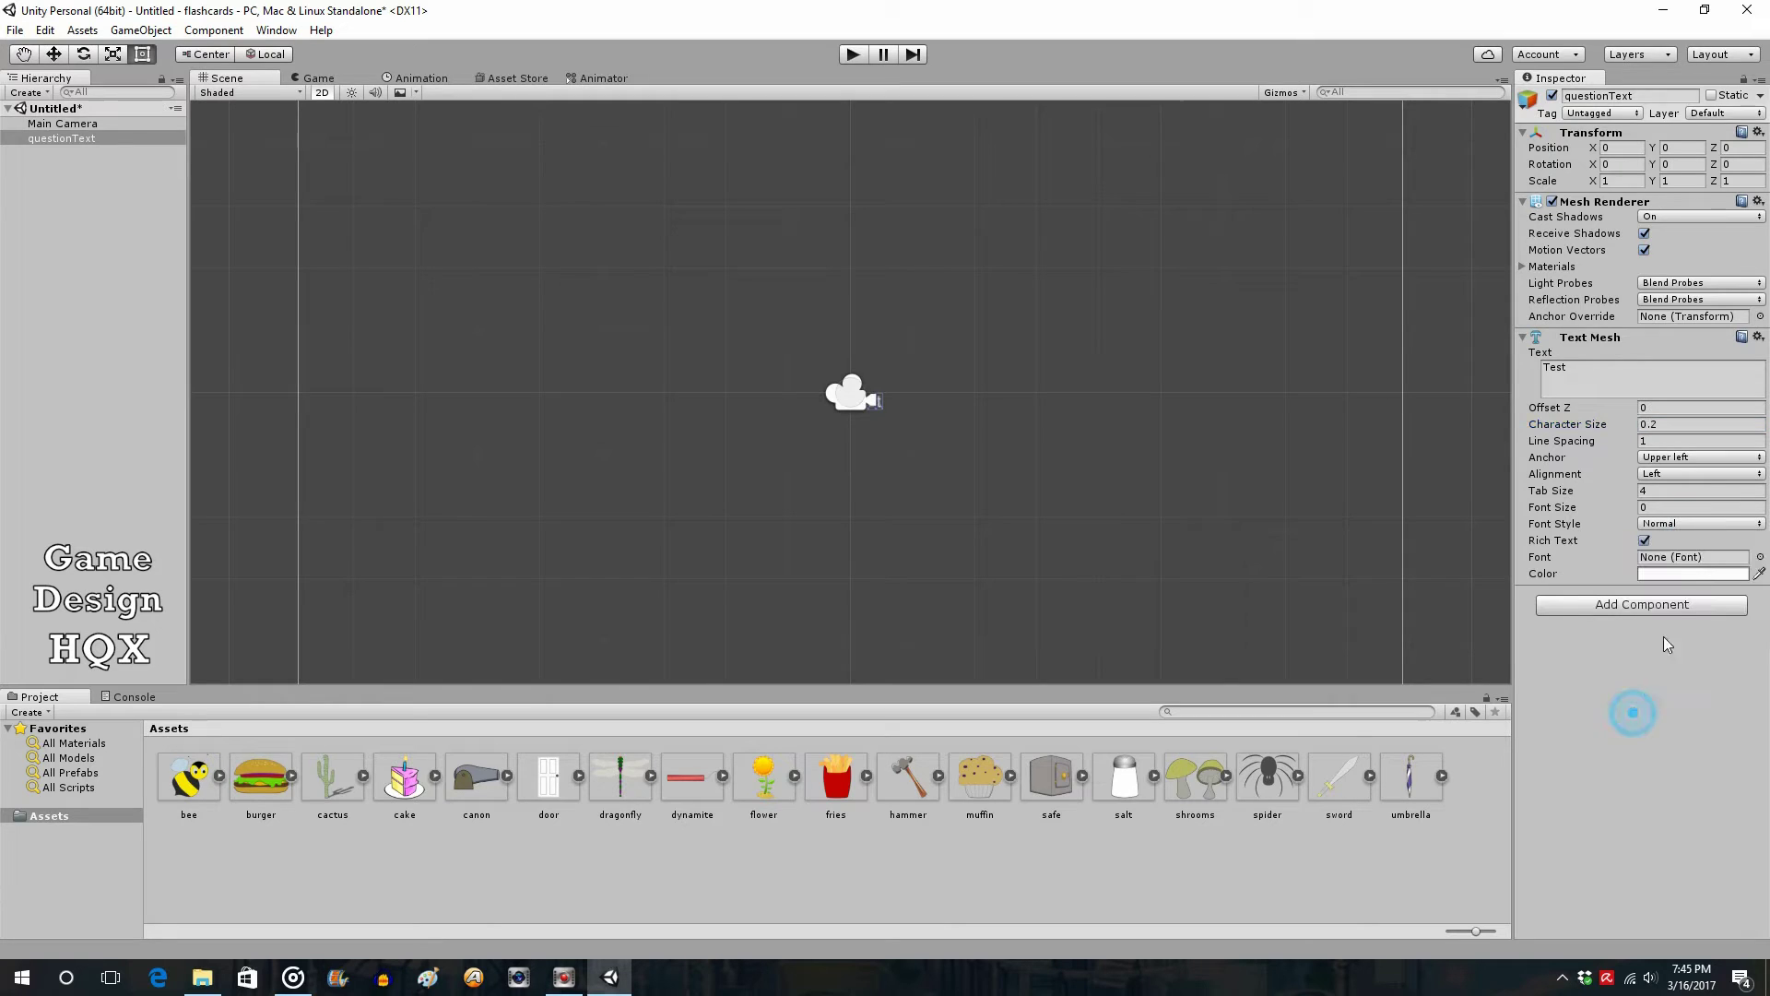
pyautogui.click(1758, 558)
pyautogui.doubleClick(374, 153)
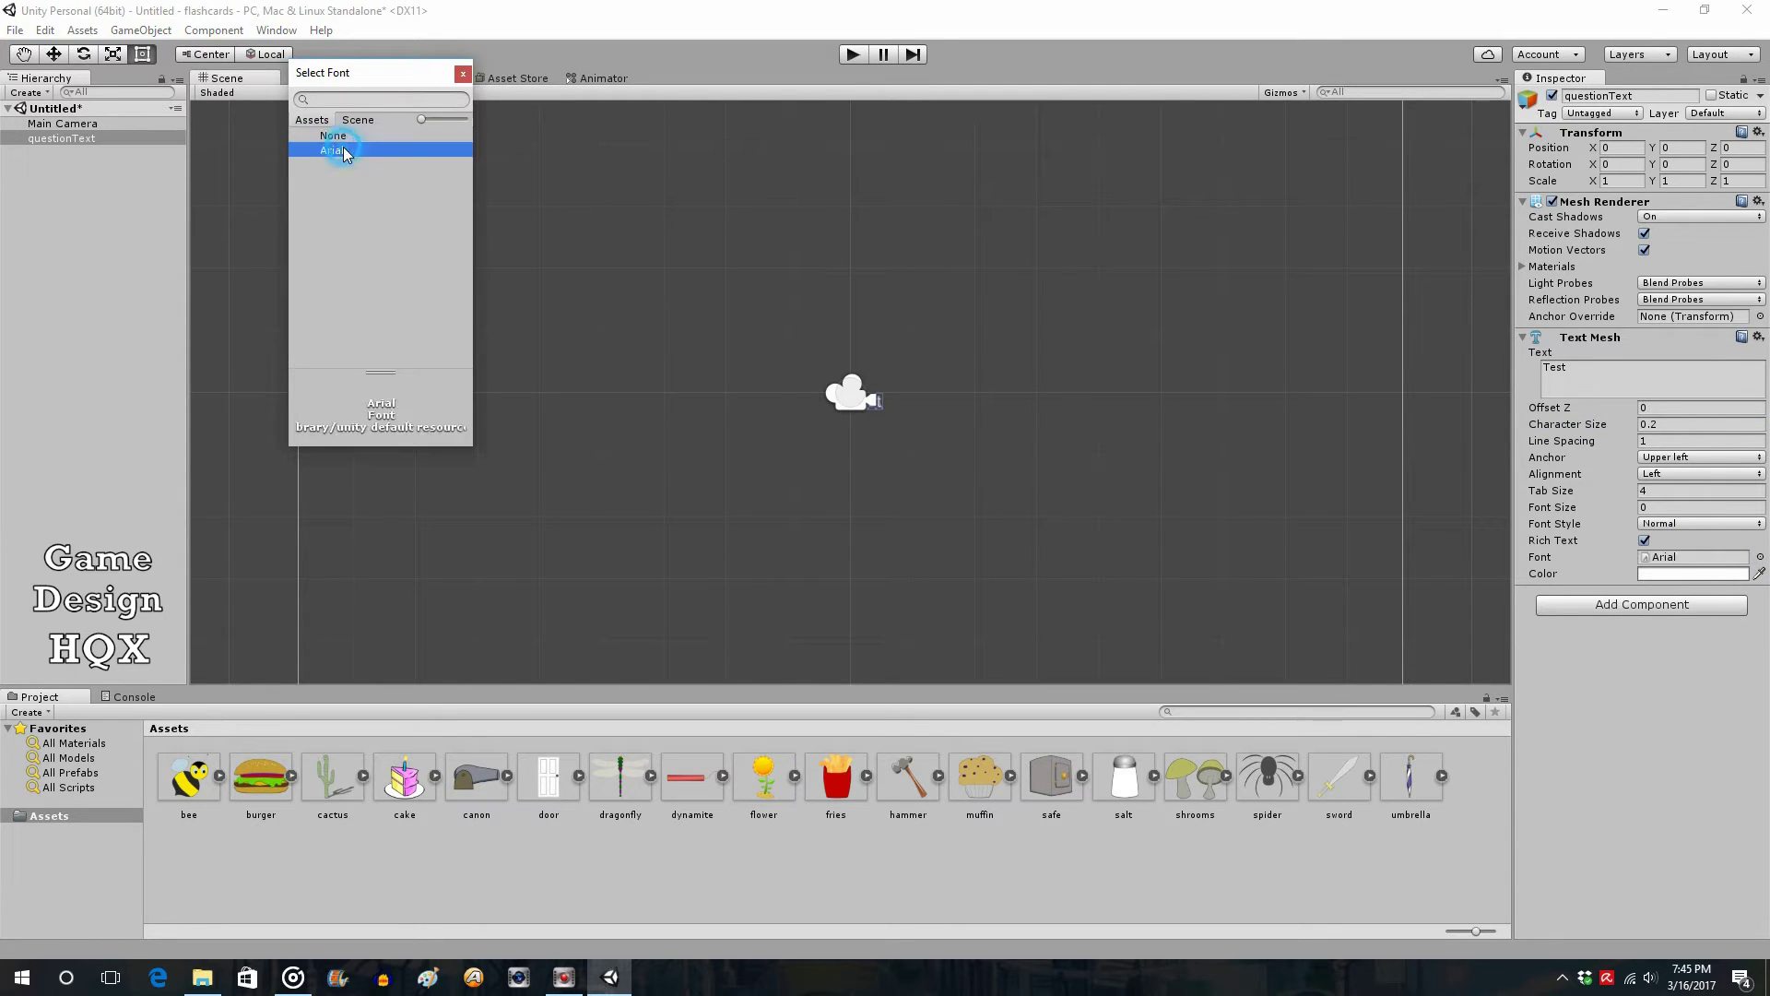
pyautogui.click(1599, 509)
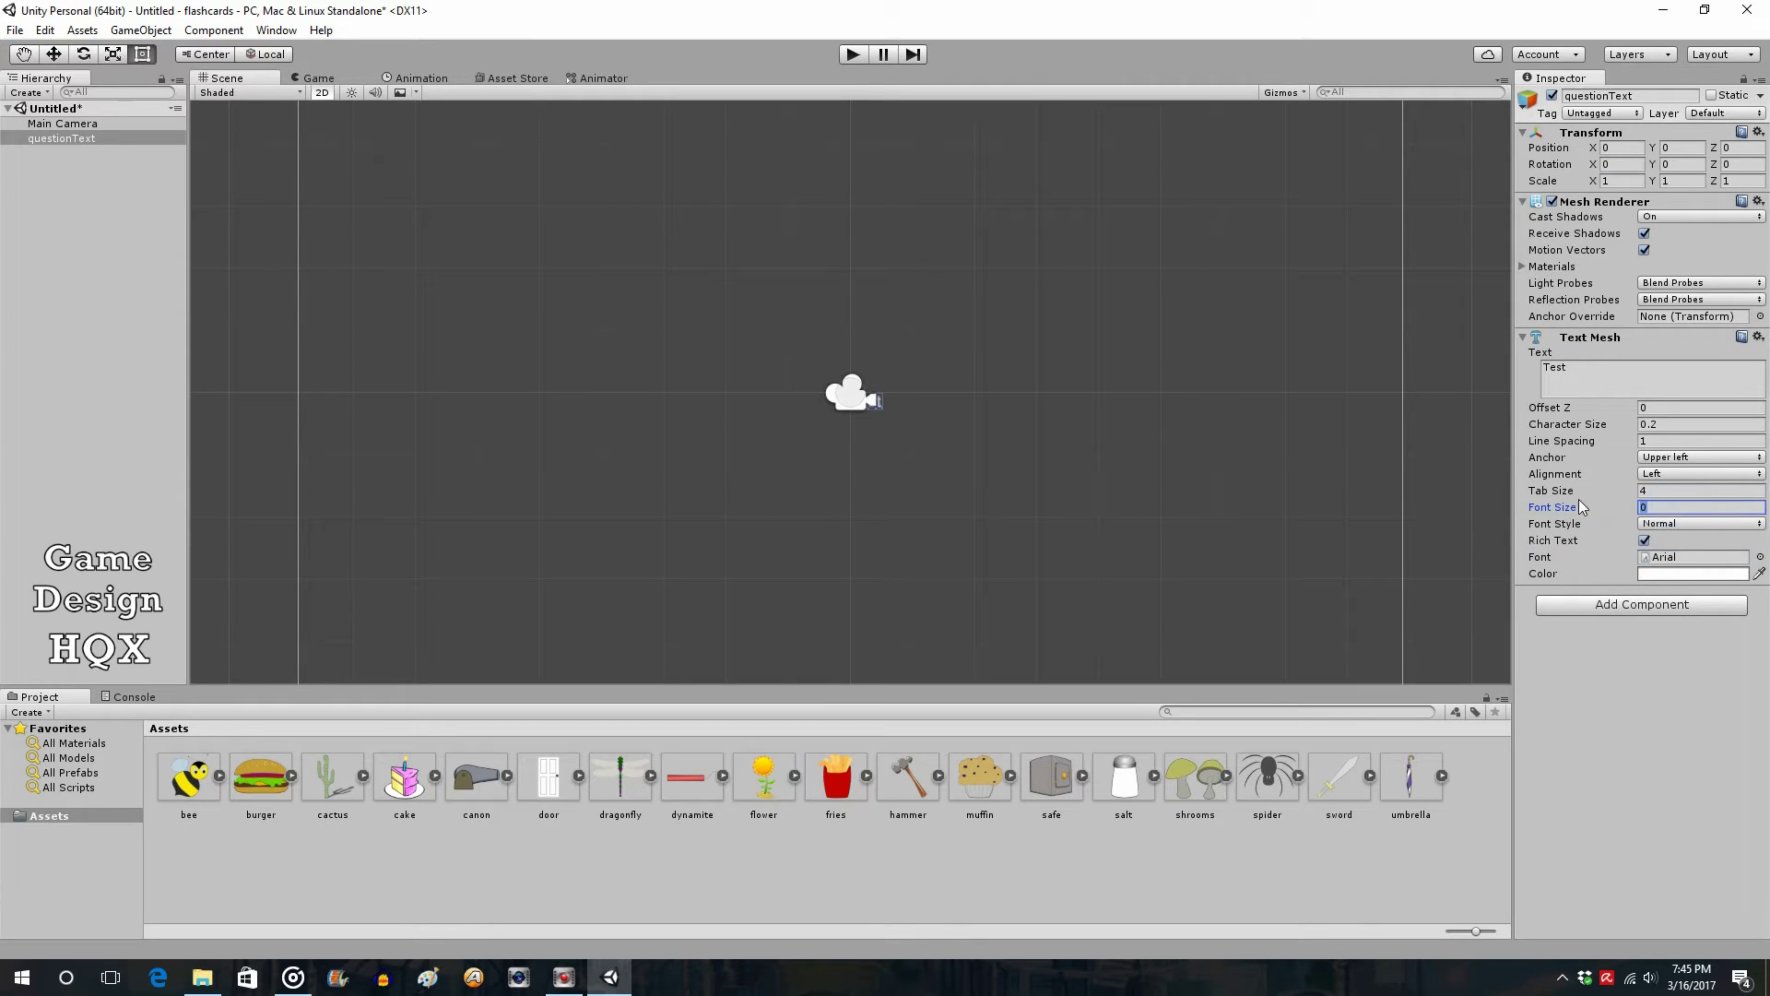
pyautogui.write('48')
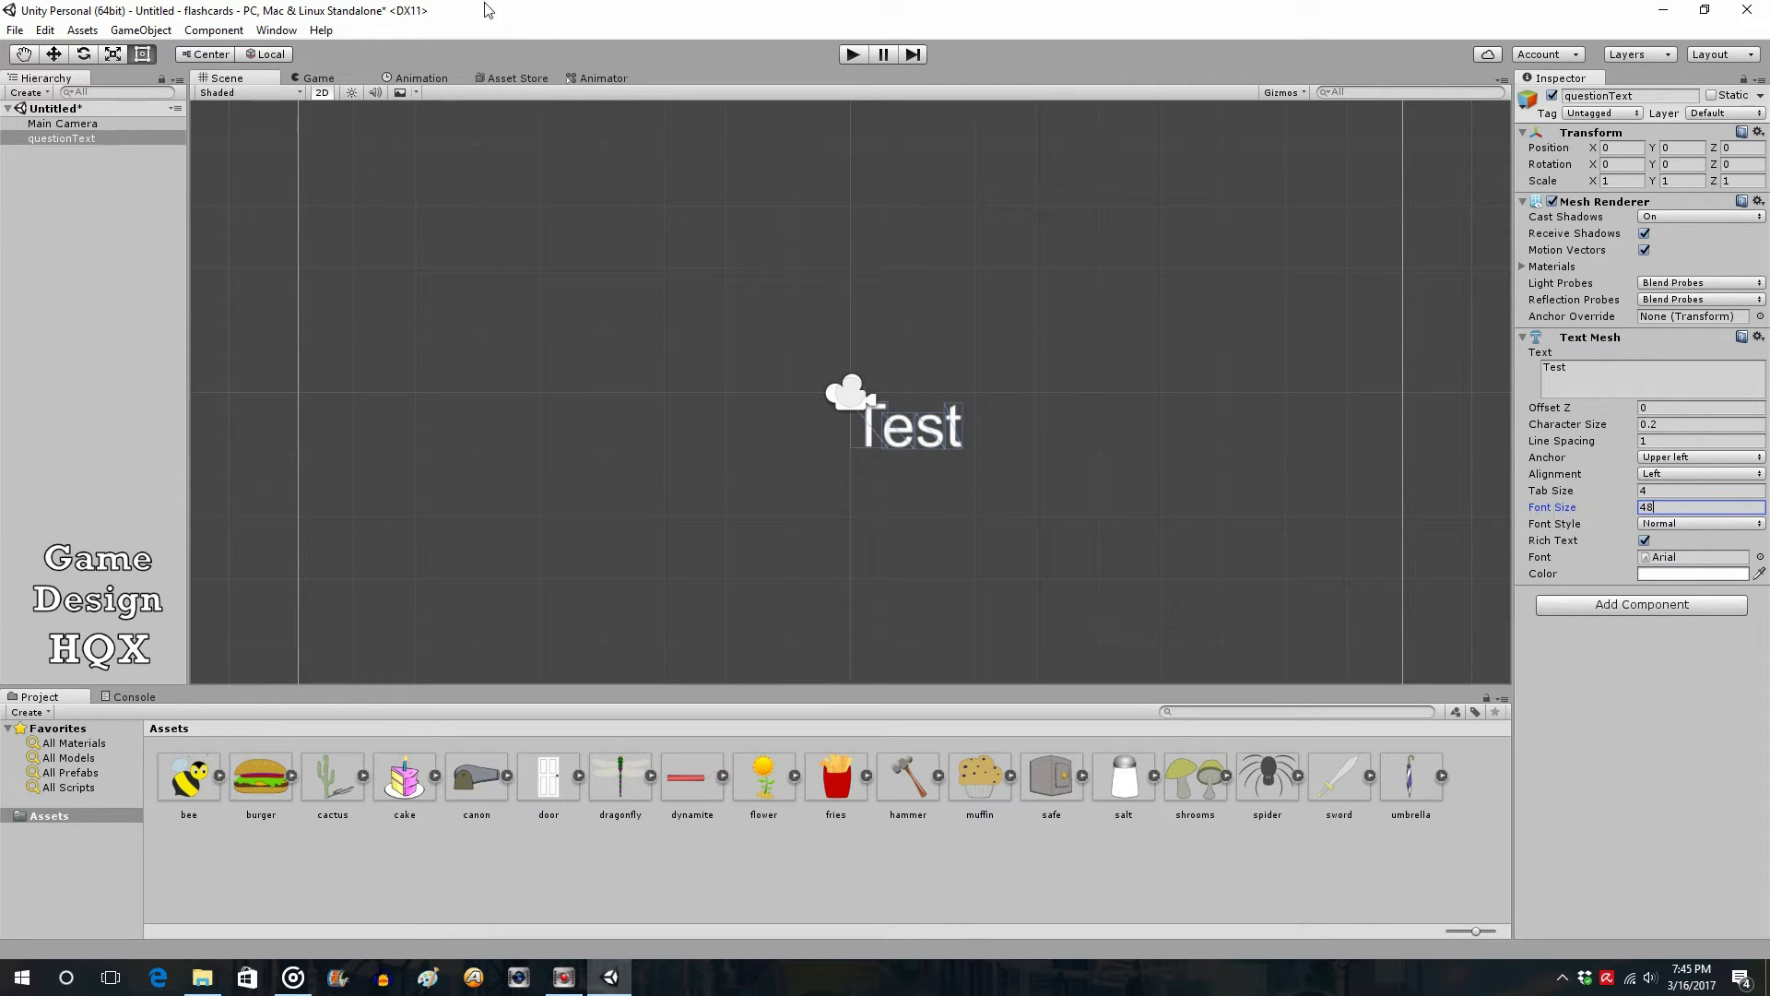
# - Drag questionText with the move tool to X -1.08, Y 4.43 near the frame's top
pyautogui.click(53, 56)
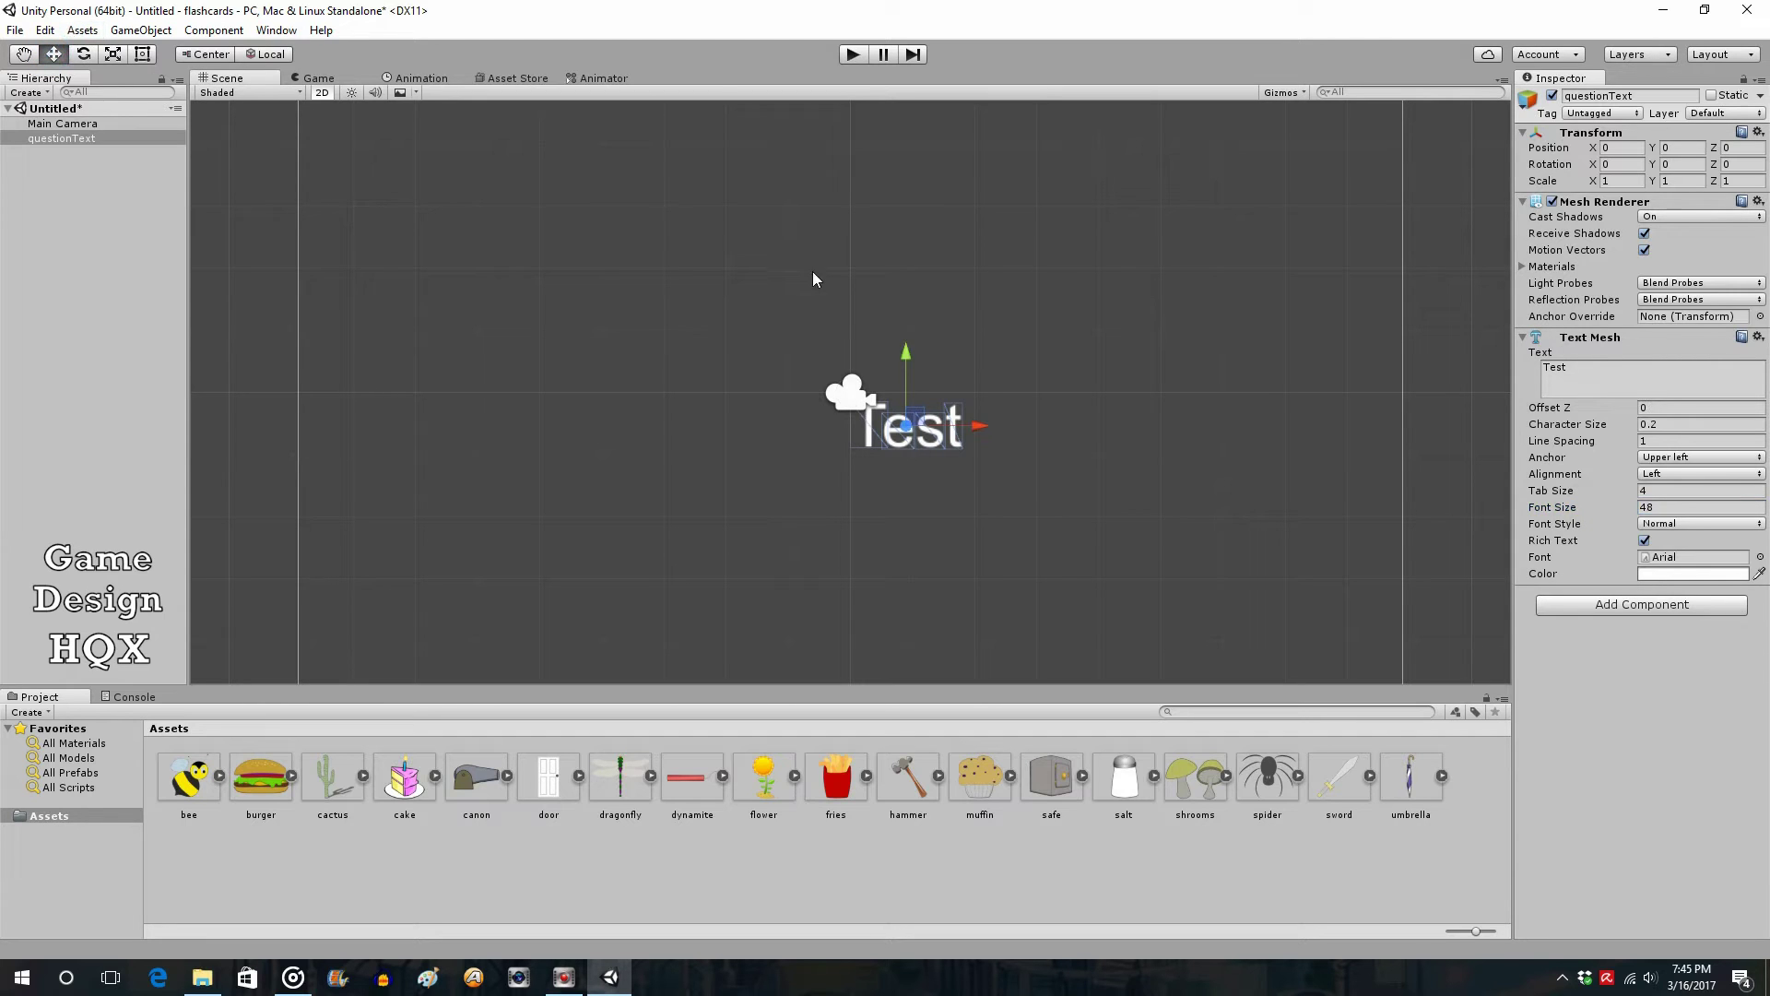
pyautogui.moveTo(911, 333); pyautogui.dragTo(907, 162)
pyautogui.click(922, 422)
pyautogui.moveTo(915, 352); pyautogui.dragTo(912, 109)
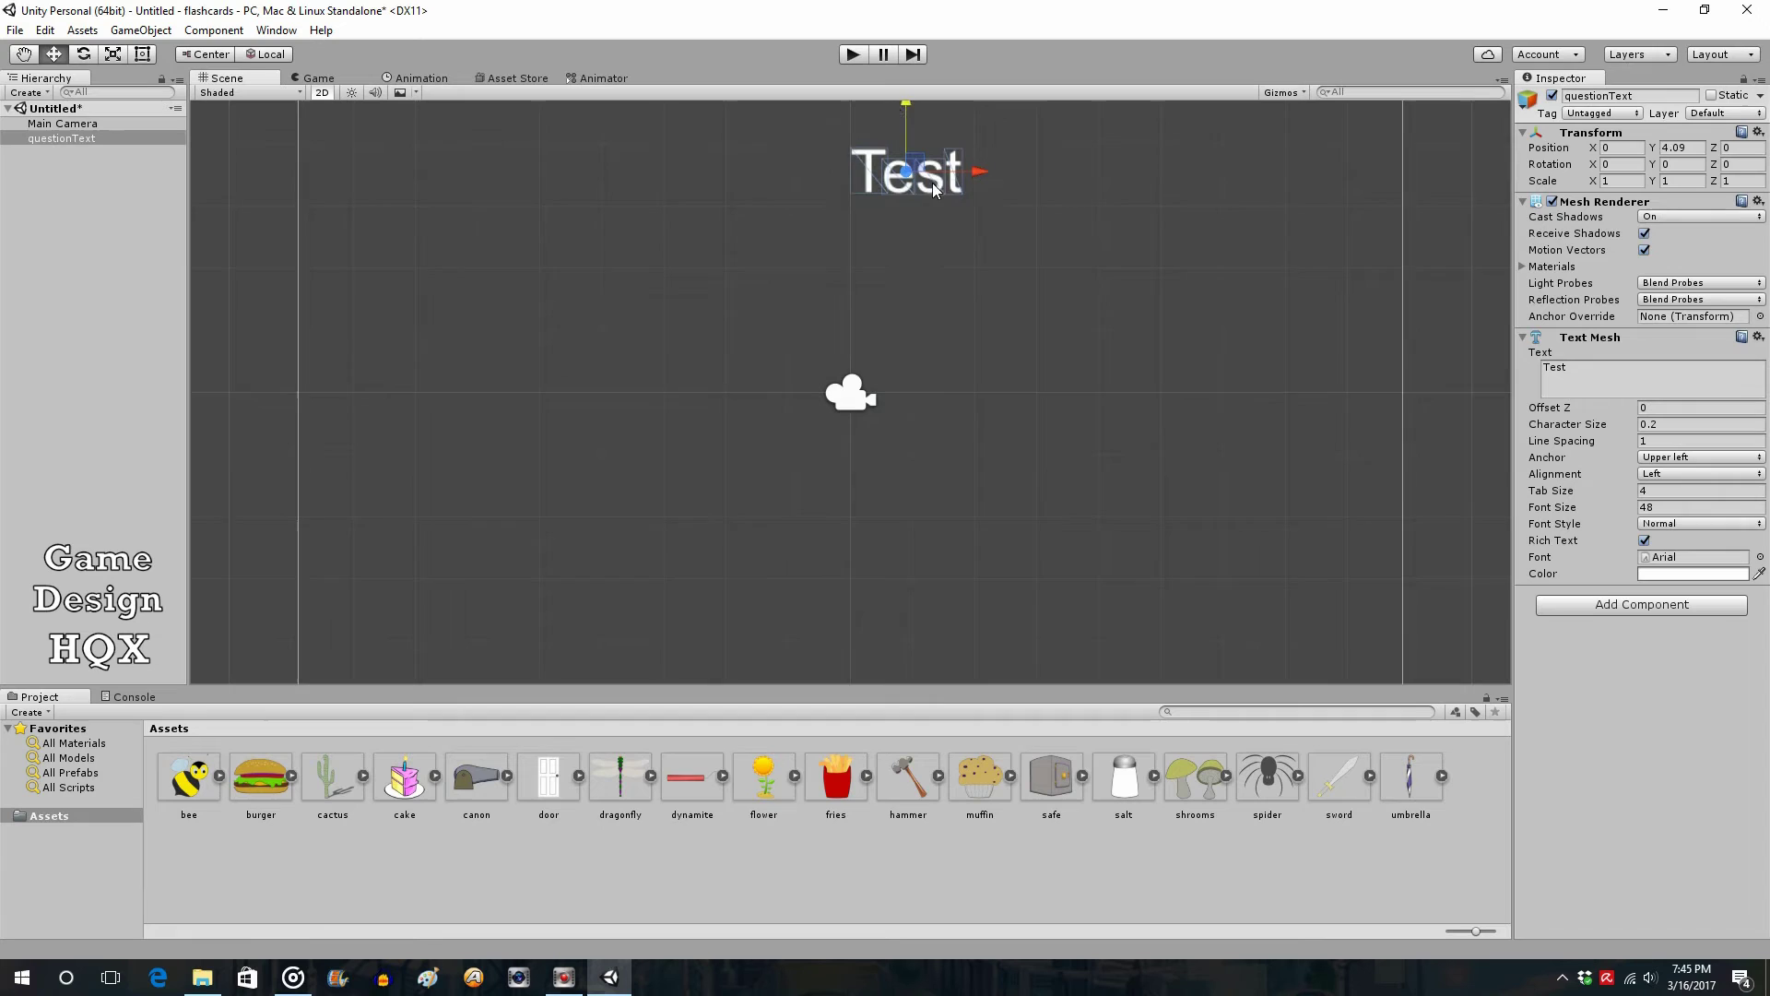
pyautogui.scroll(-1, 932, 182)
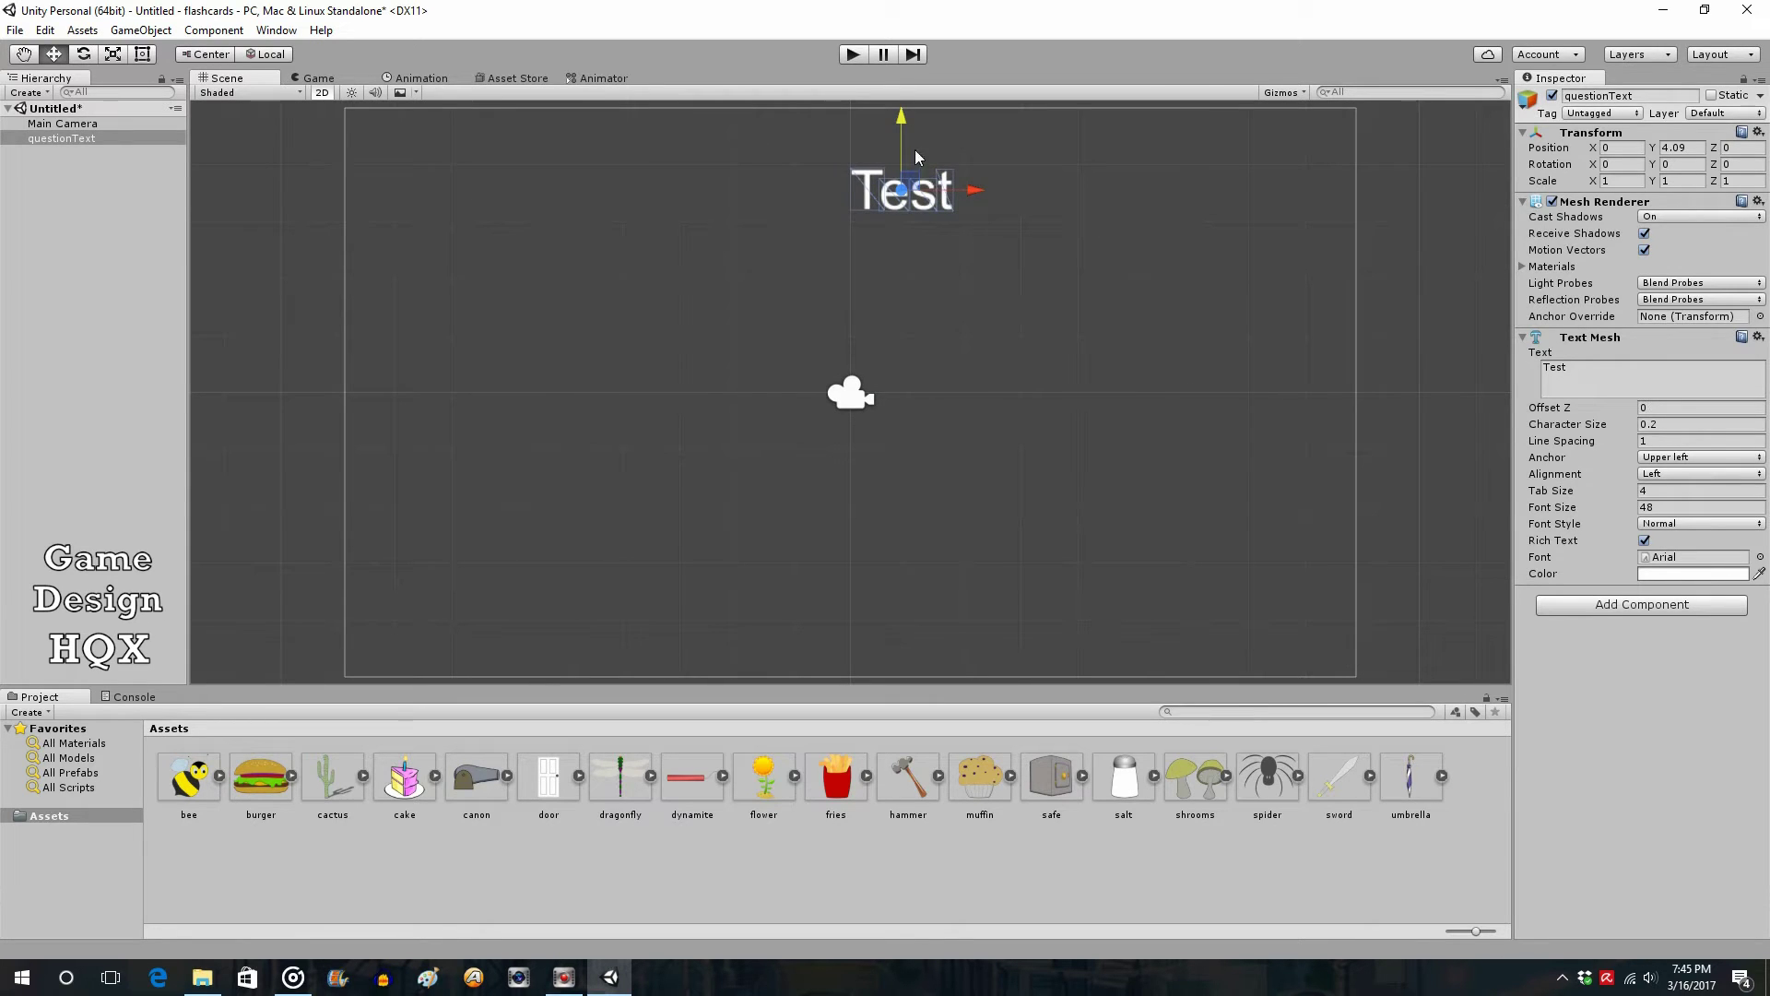
pyautogui.moveTo(960, 194); pyautogui.dragTo(887, 192)
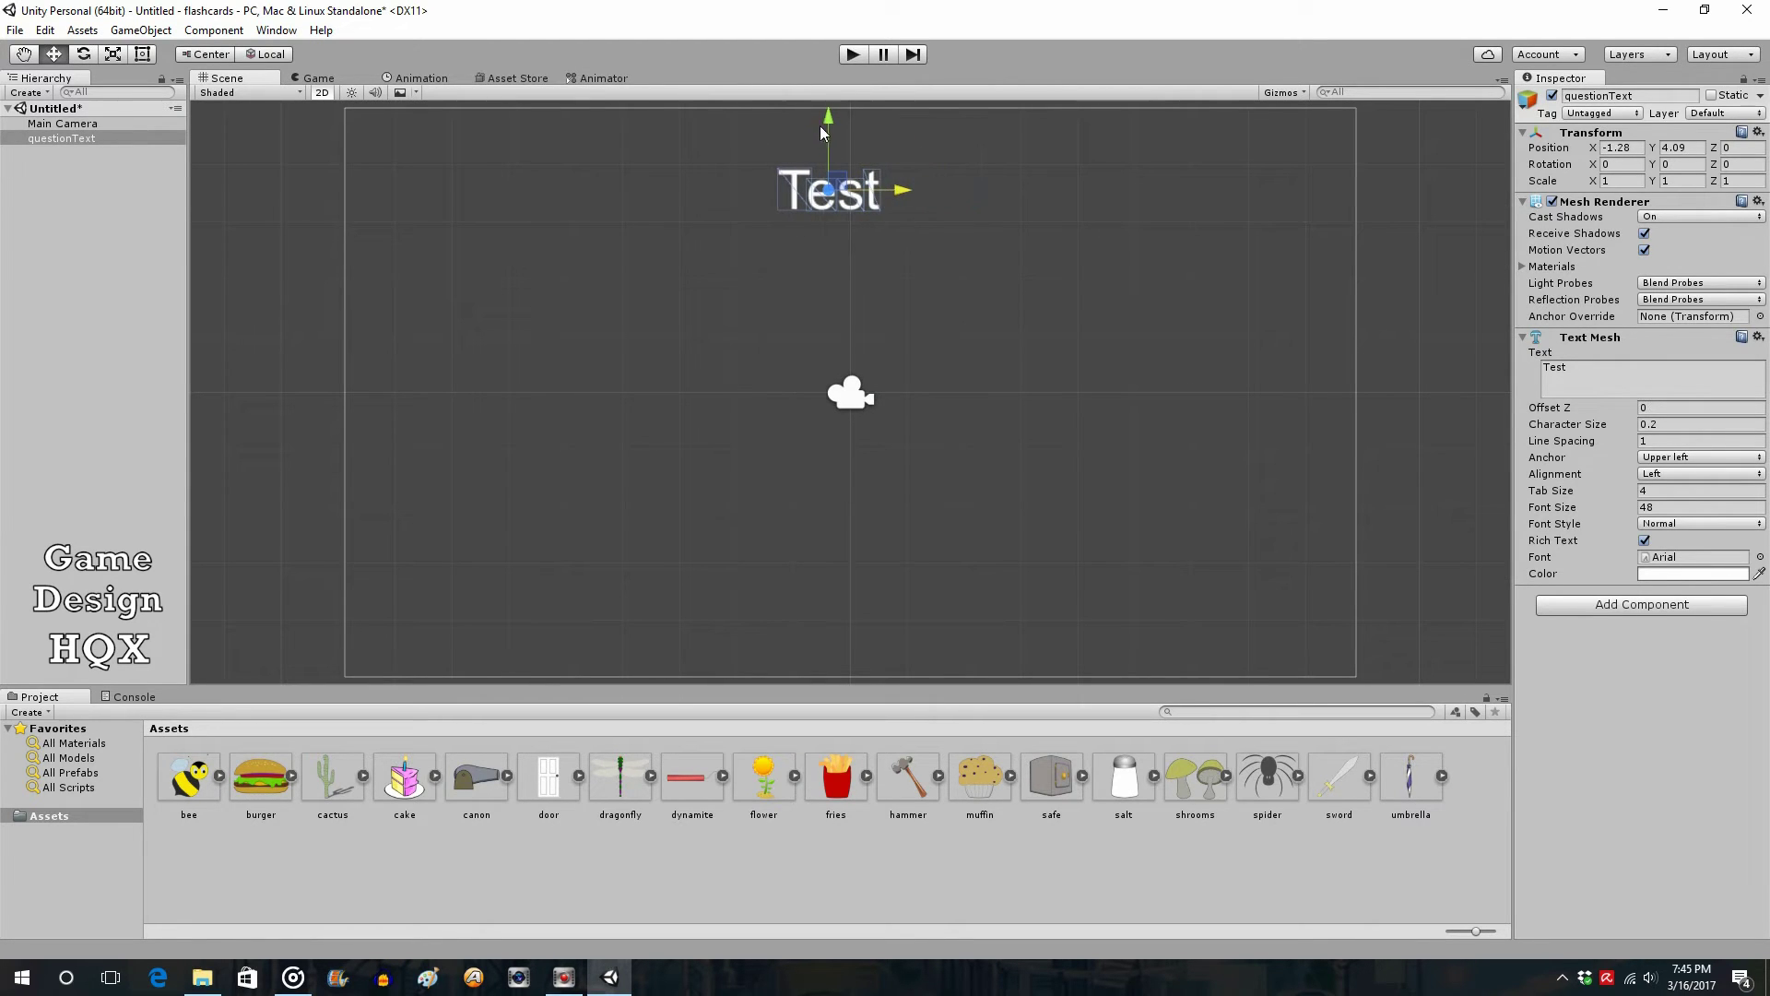
pyautogui.moveTo(820, 126); pyautogui.dragTo(828, 107)
pyautogui.moveTo(906, 172); pyautogui.dragTo(912, 170)
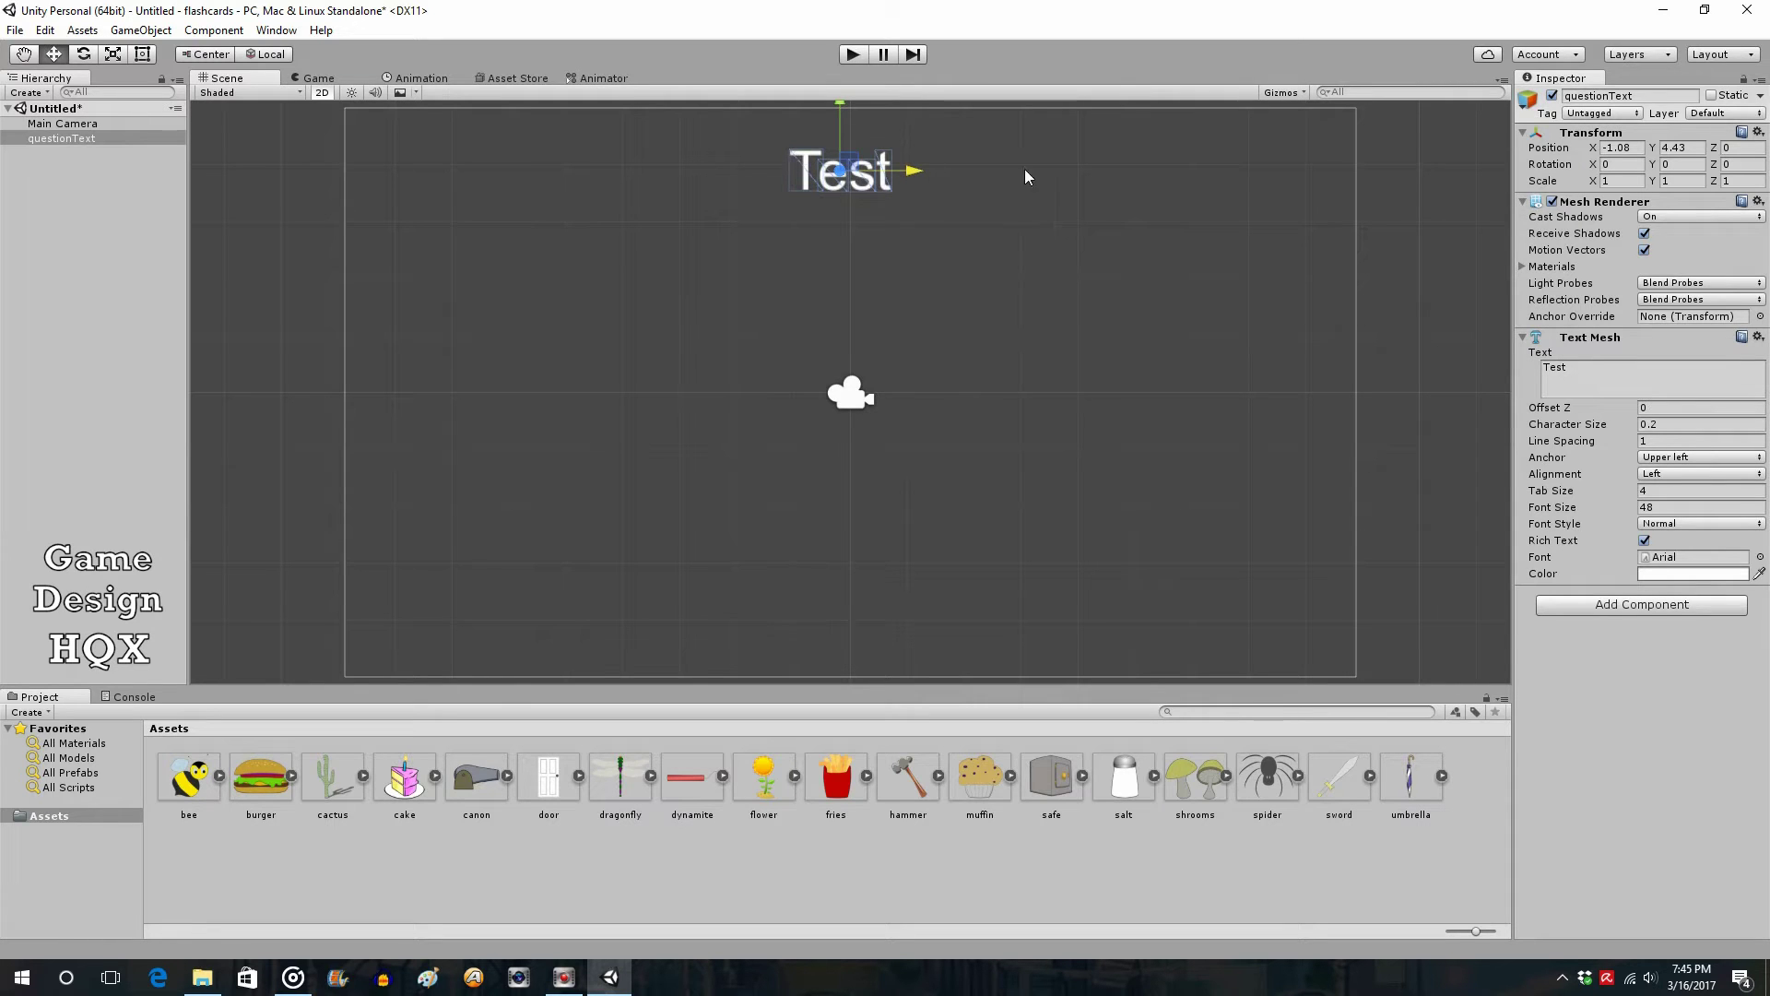
# - Append and delete extra t's in the Text field, then set Anchor to Middle center
pyautogui.click(1619, 368)
pyautogui.click(1618, 369)
pyautogui.write('ttt')
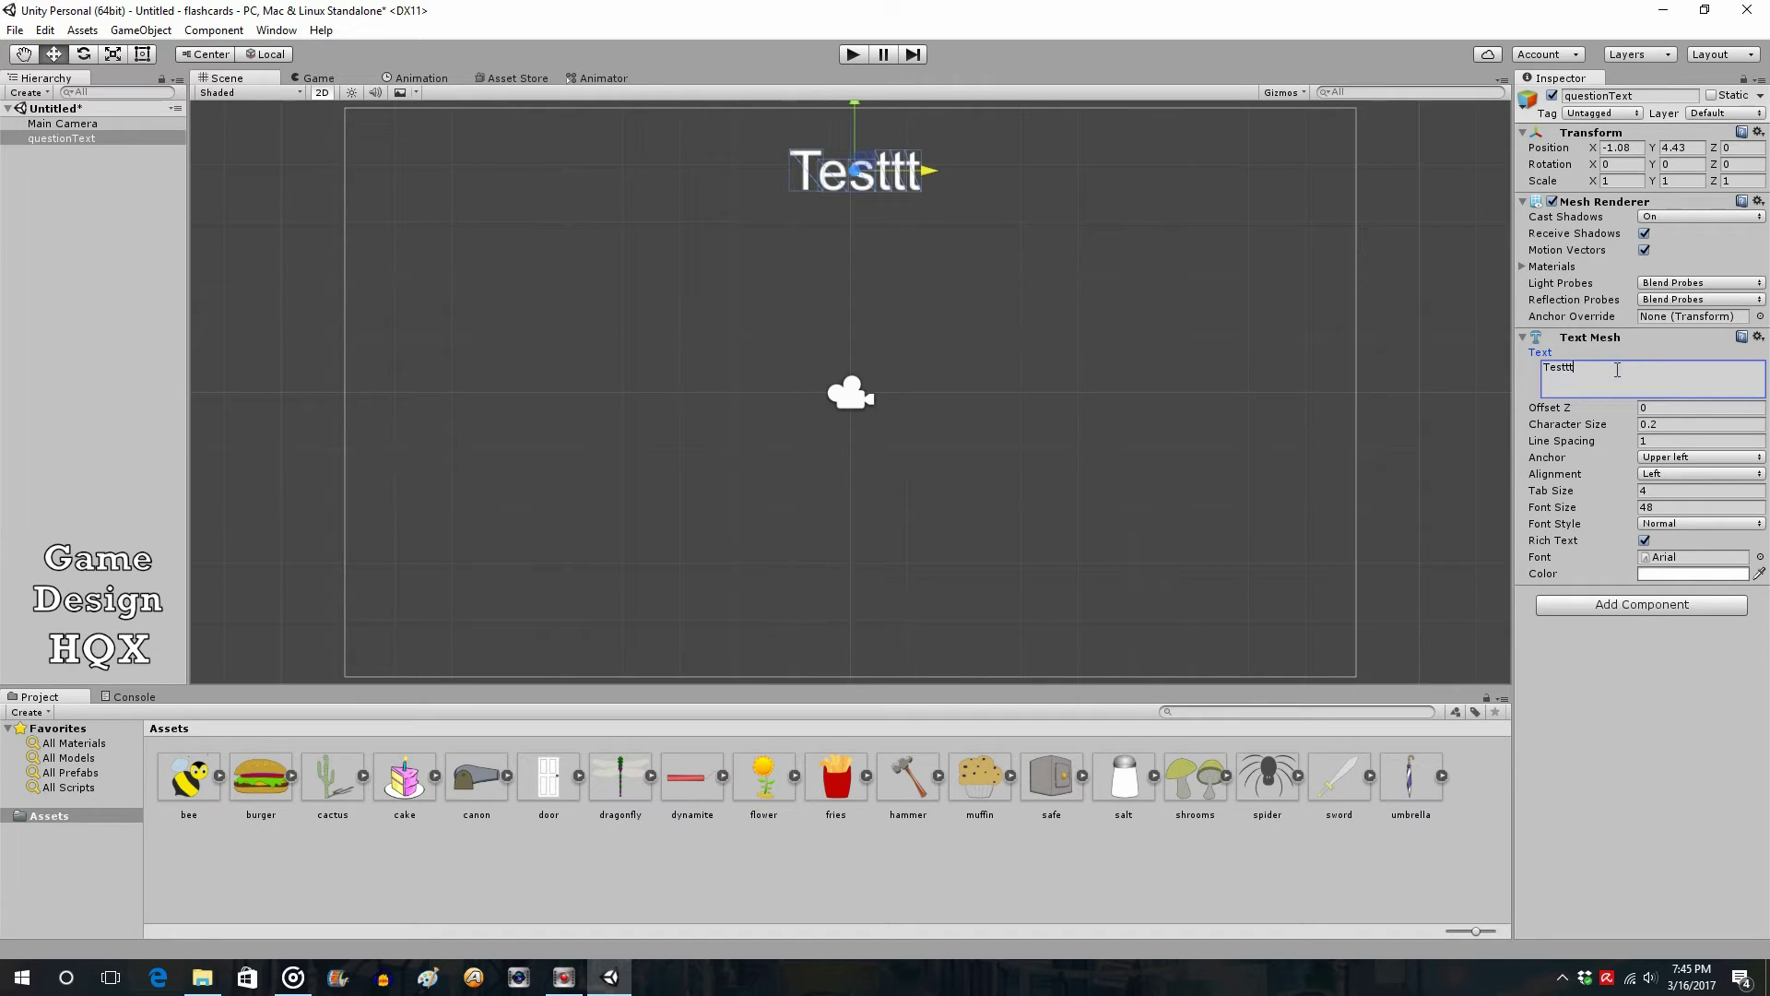
pyautogui.write('ttttttttt')
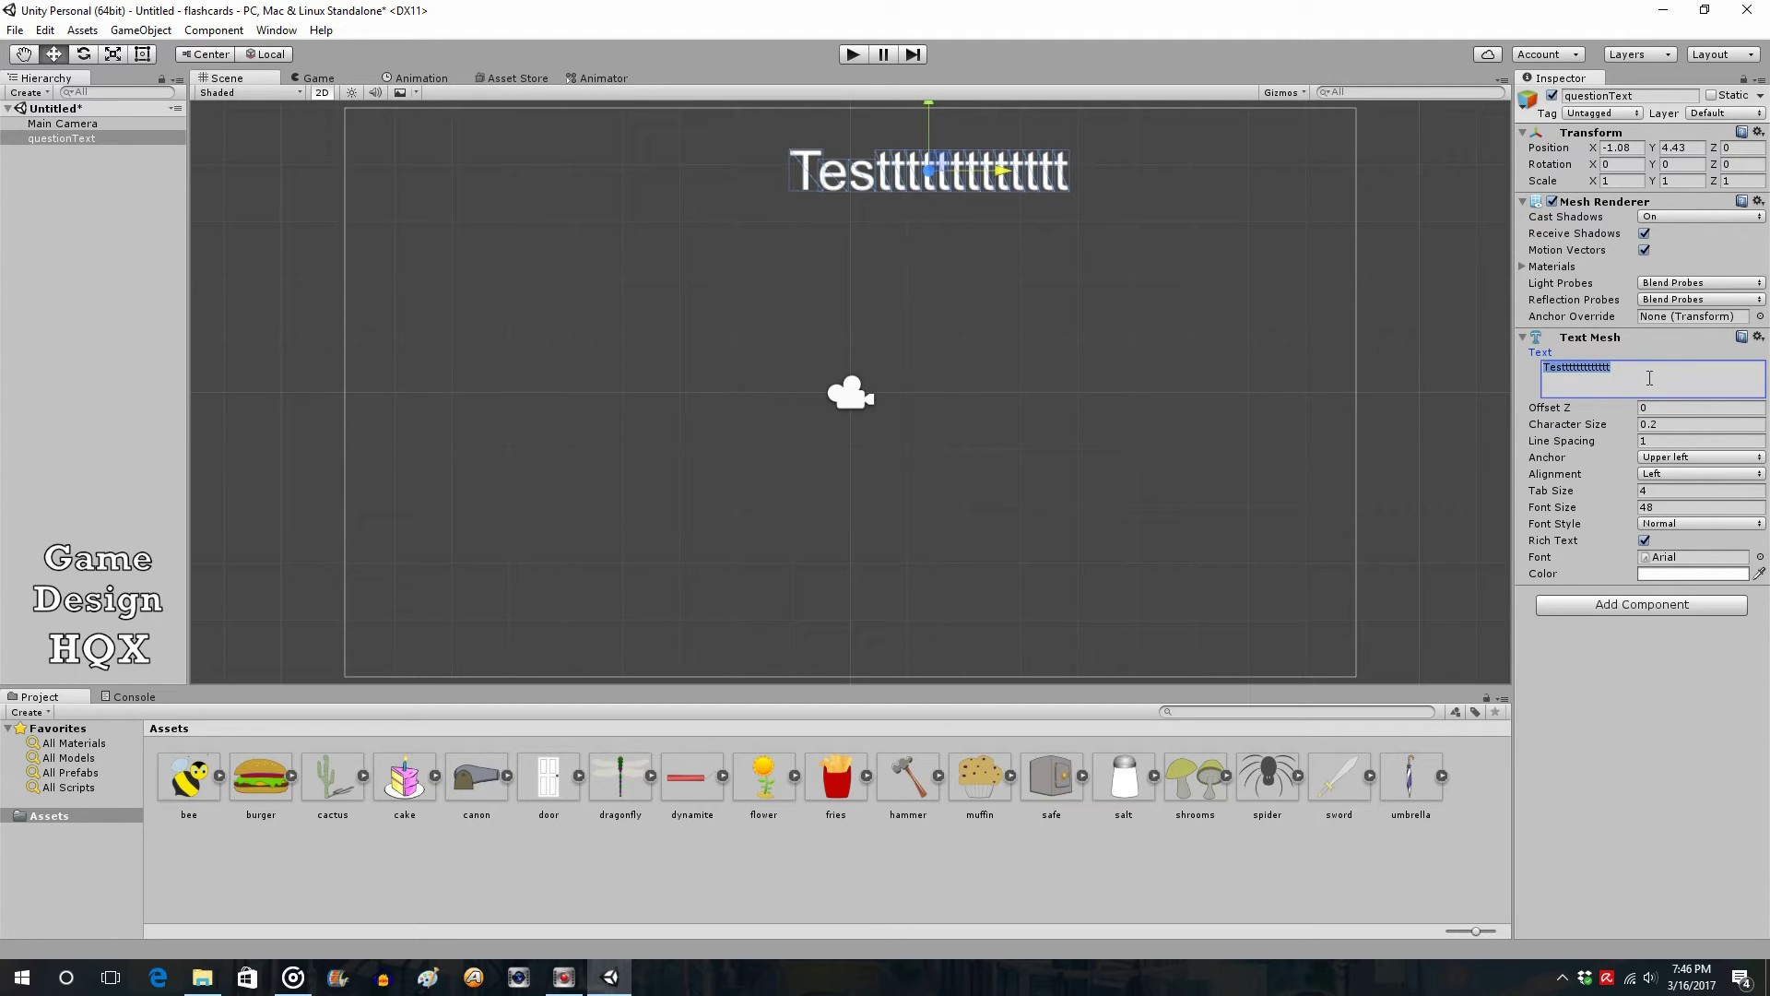
pyautogui.press('BackSpace')
pyautogui.press('BackSpace')
pyautogui.press('BackSpace')
pyautogui.press('BackSpace')
pyautogui.press('BackSpace')
pyautogui.press('BackSpace')
pyautogui.press('BackSpace')
pyautogui.press('BackSpace')
pyautogui.press('BackSpace')
pyautogui.press('BackSpace')
pyautogui.press('BackSpace')
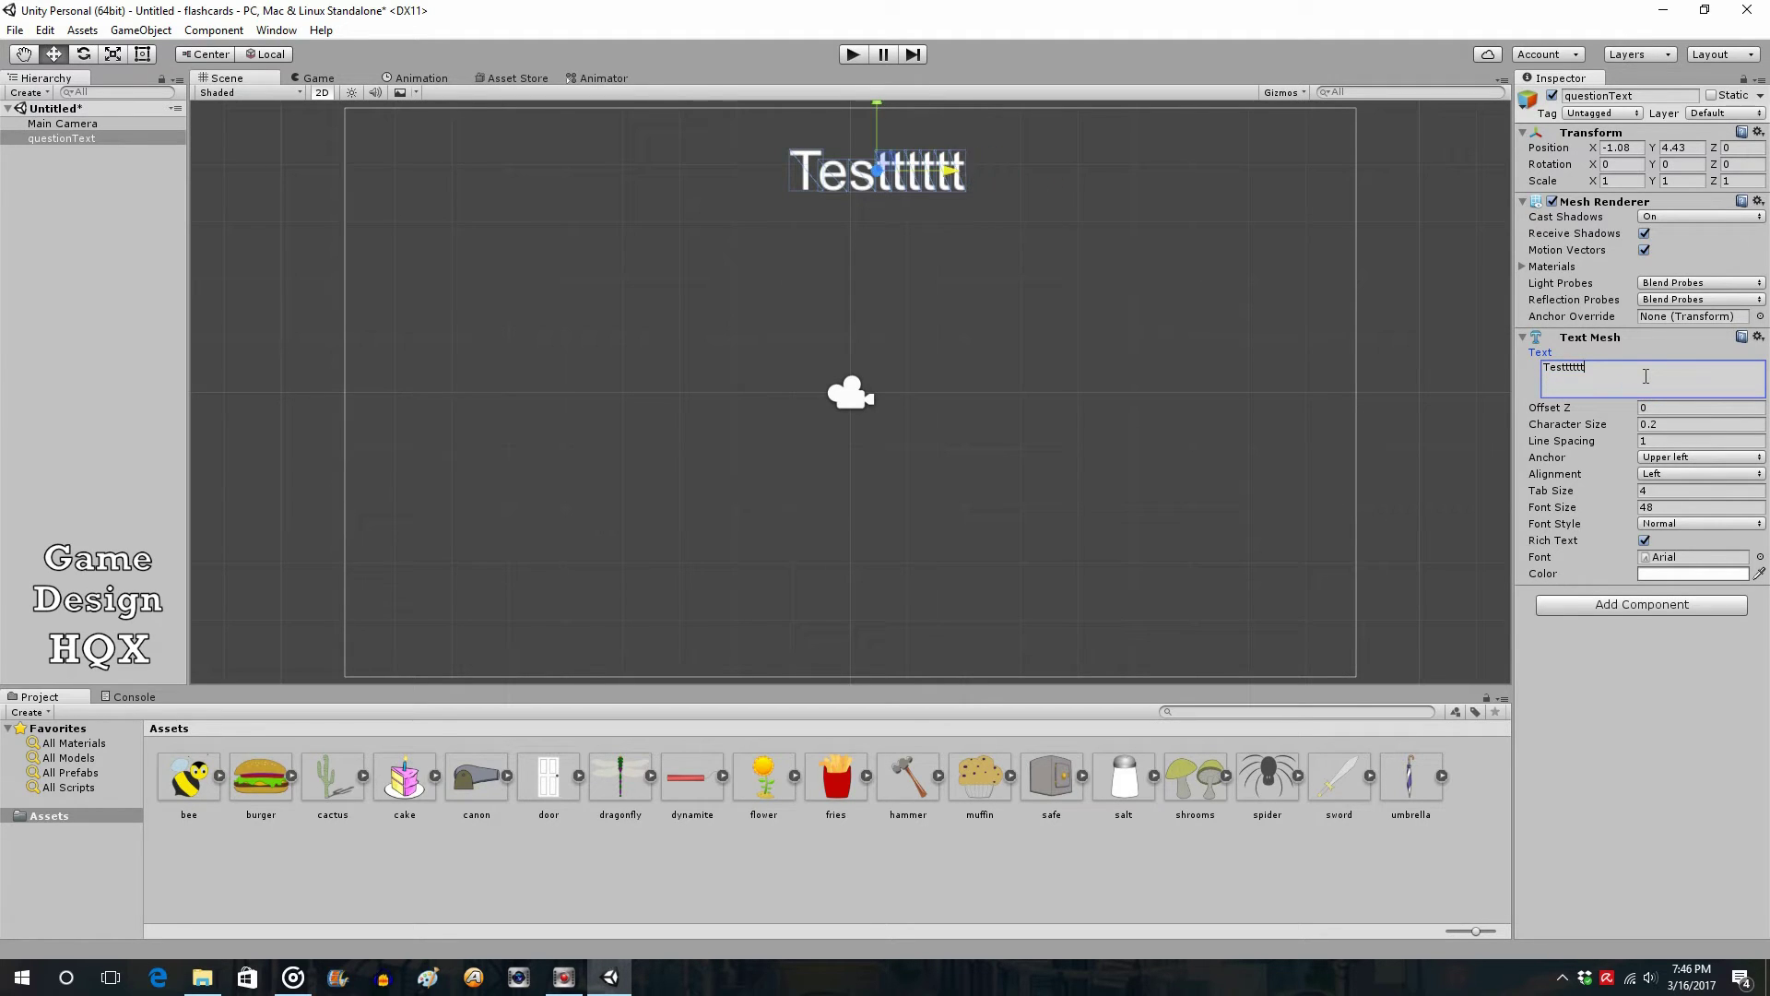
pyautogui.press('BackSpace')
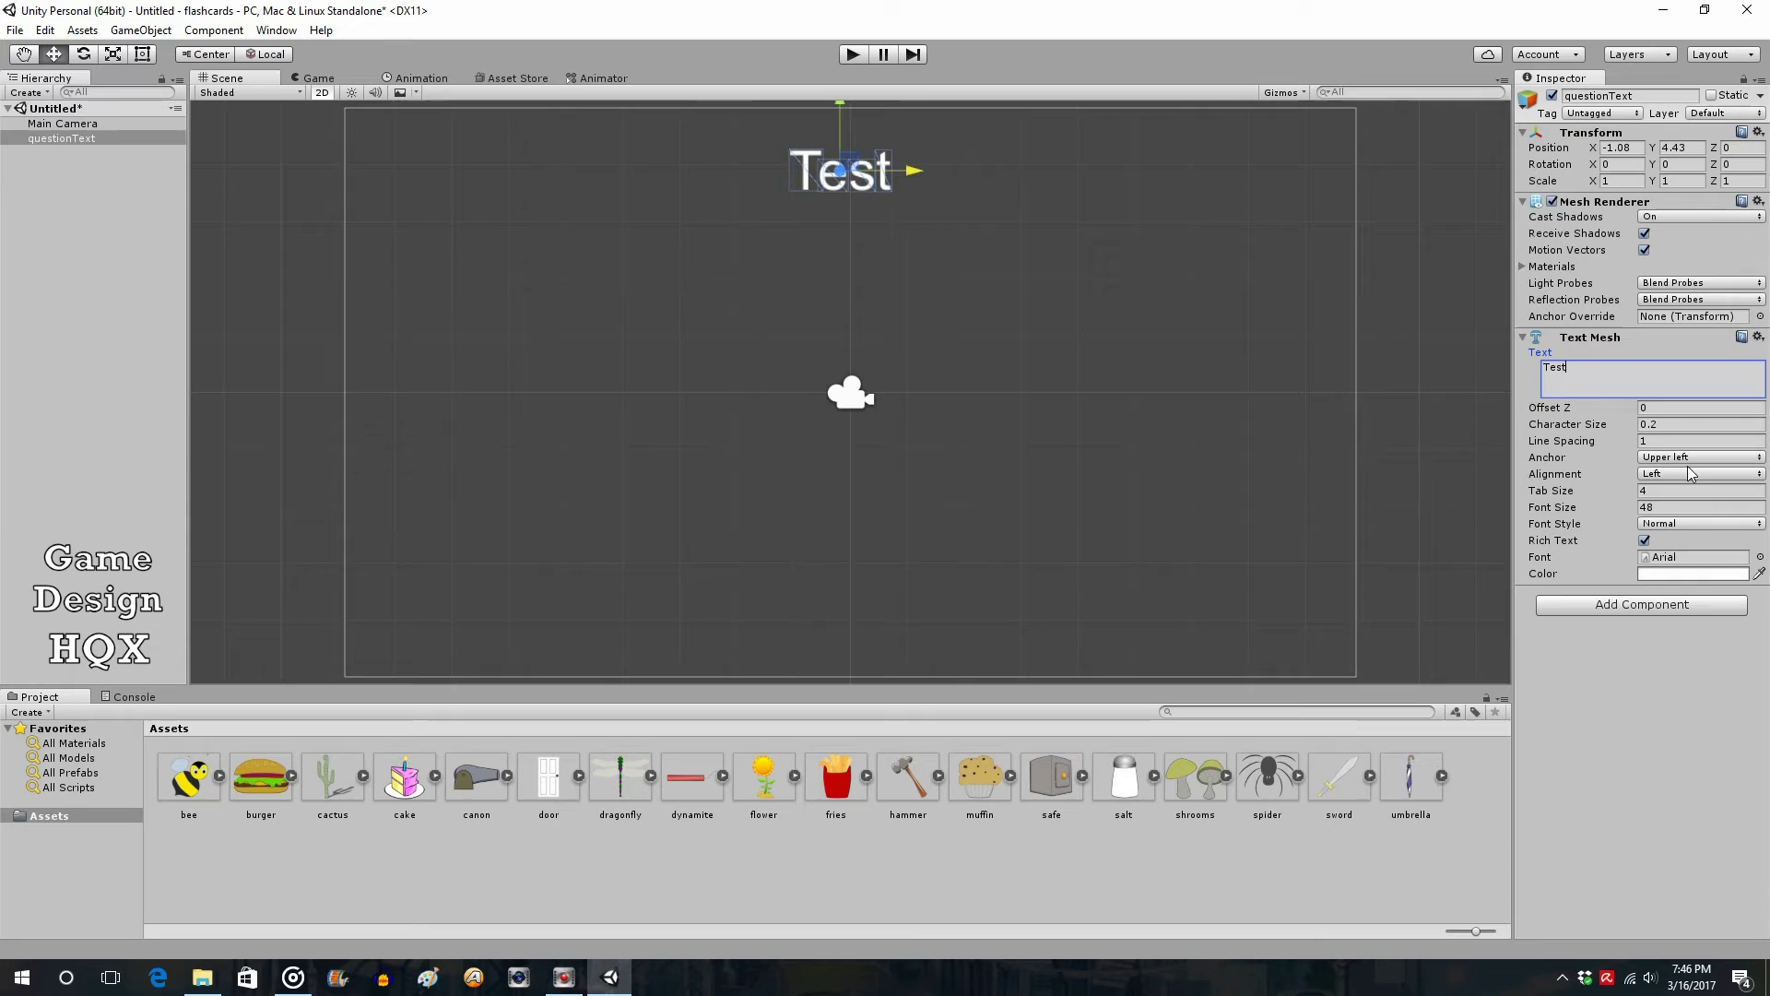
pyautogui.click(1686, 458)
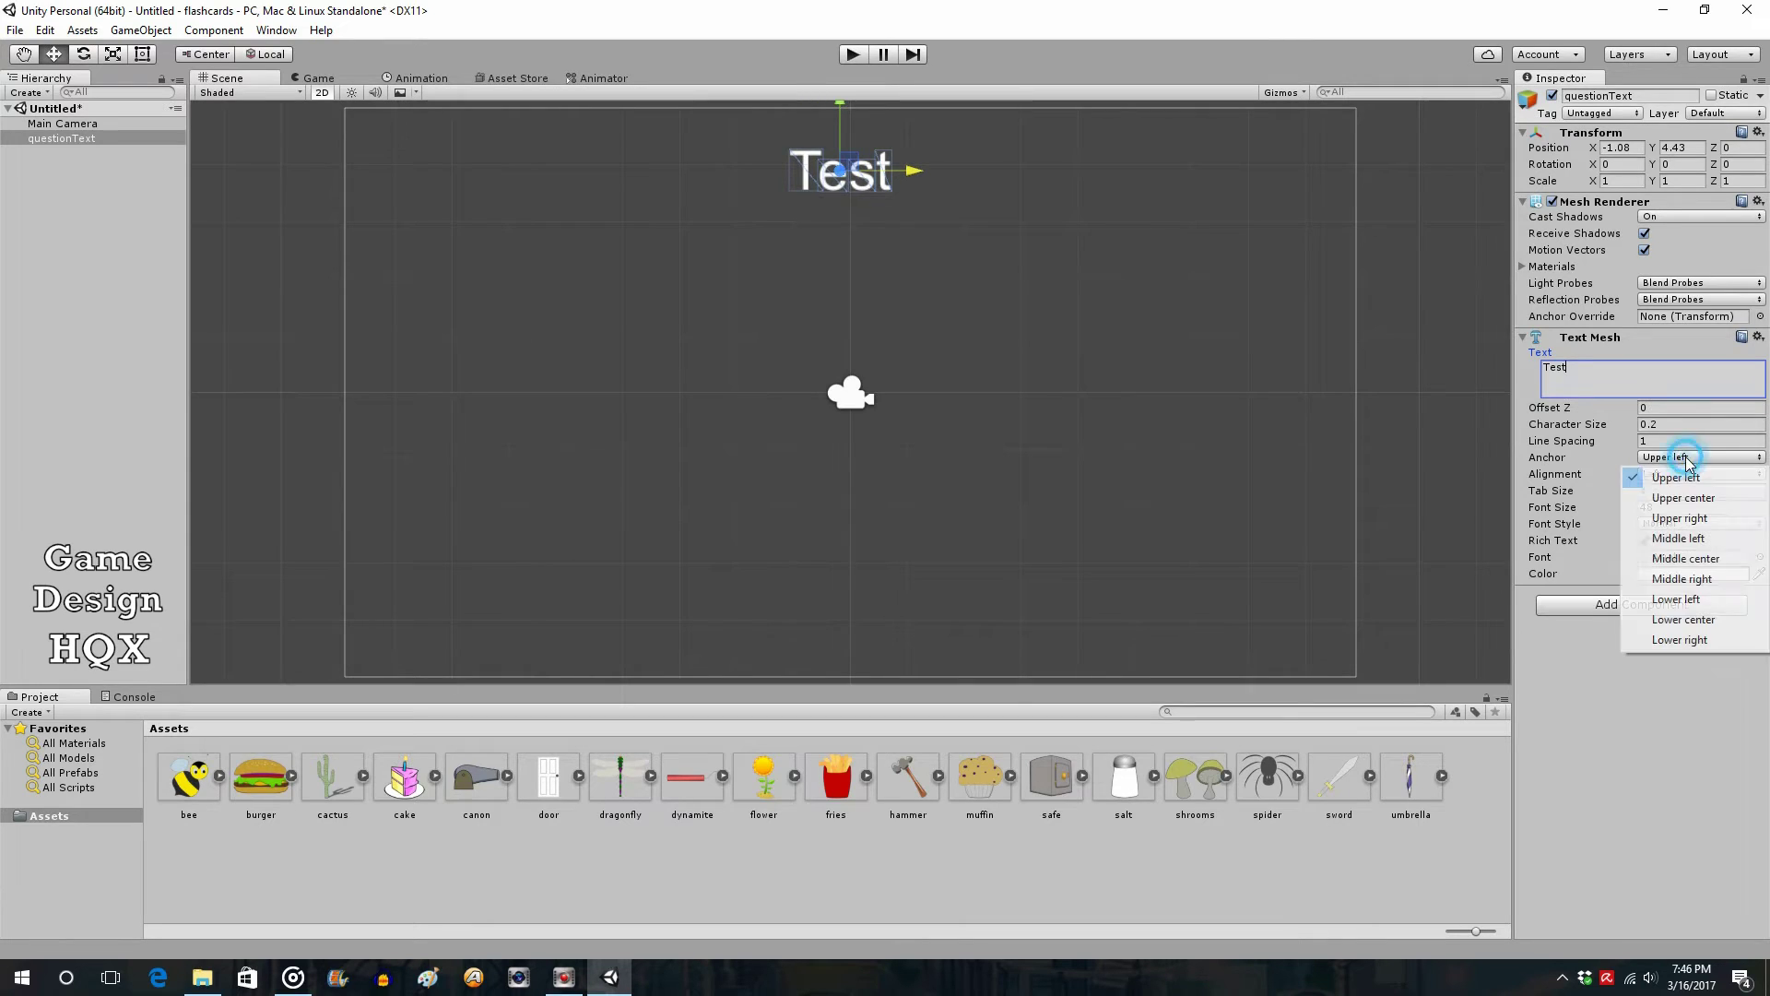
pyautogui.click(1678, 560)
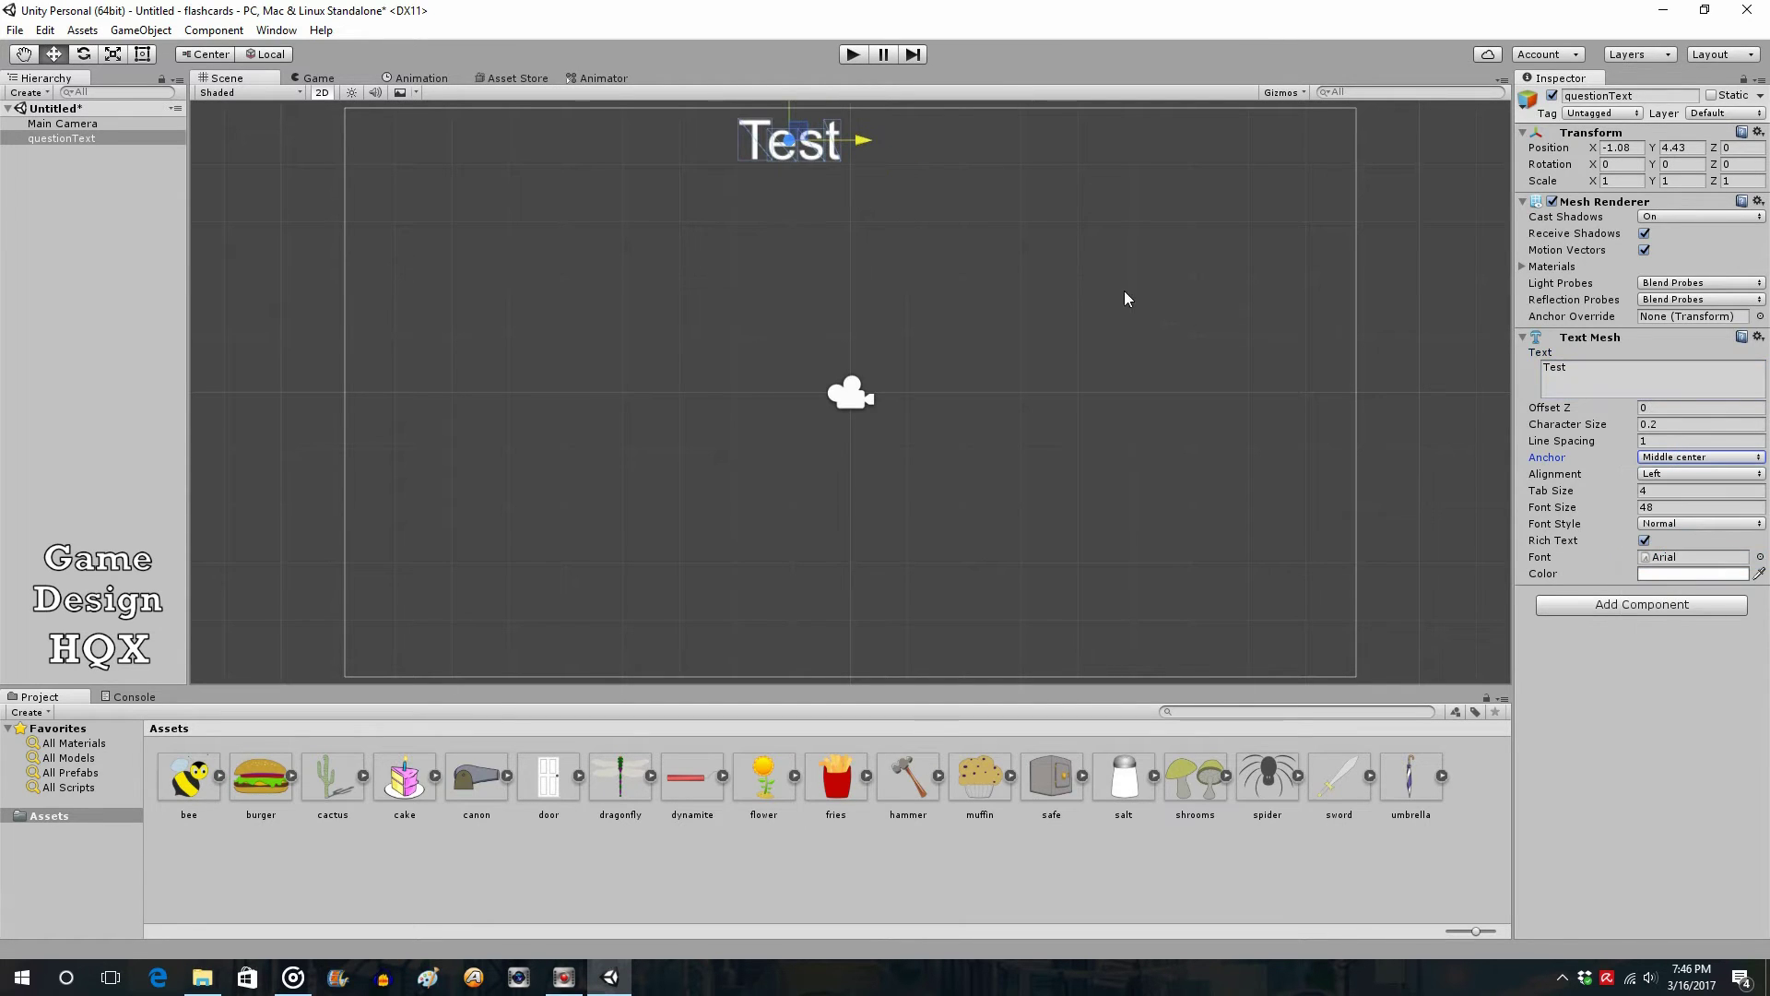
# - Recheck the text width and drag the label to centre it at X -0.16, Y 4.43
pyautogui.moveTo(873, 142); pyautogui.dragTo(941, 165)
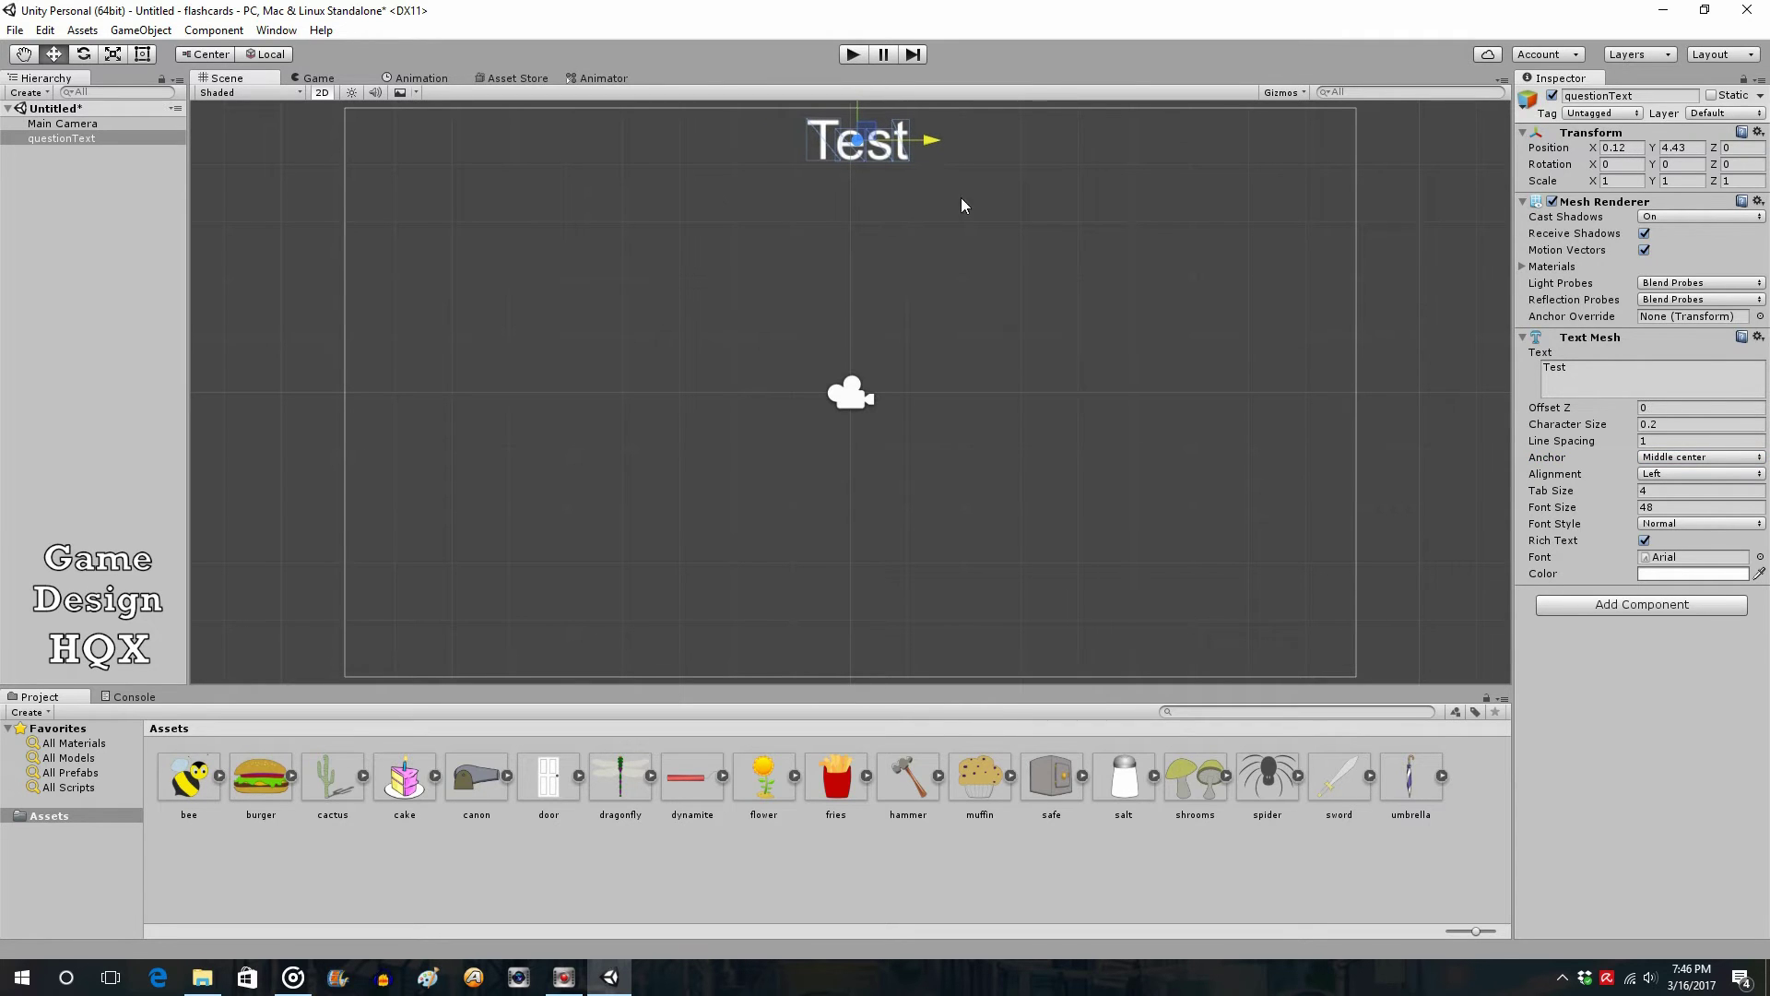
pyautogui.click(1594, 367)
pyautogui.write('ttttttttt')
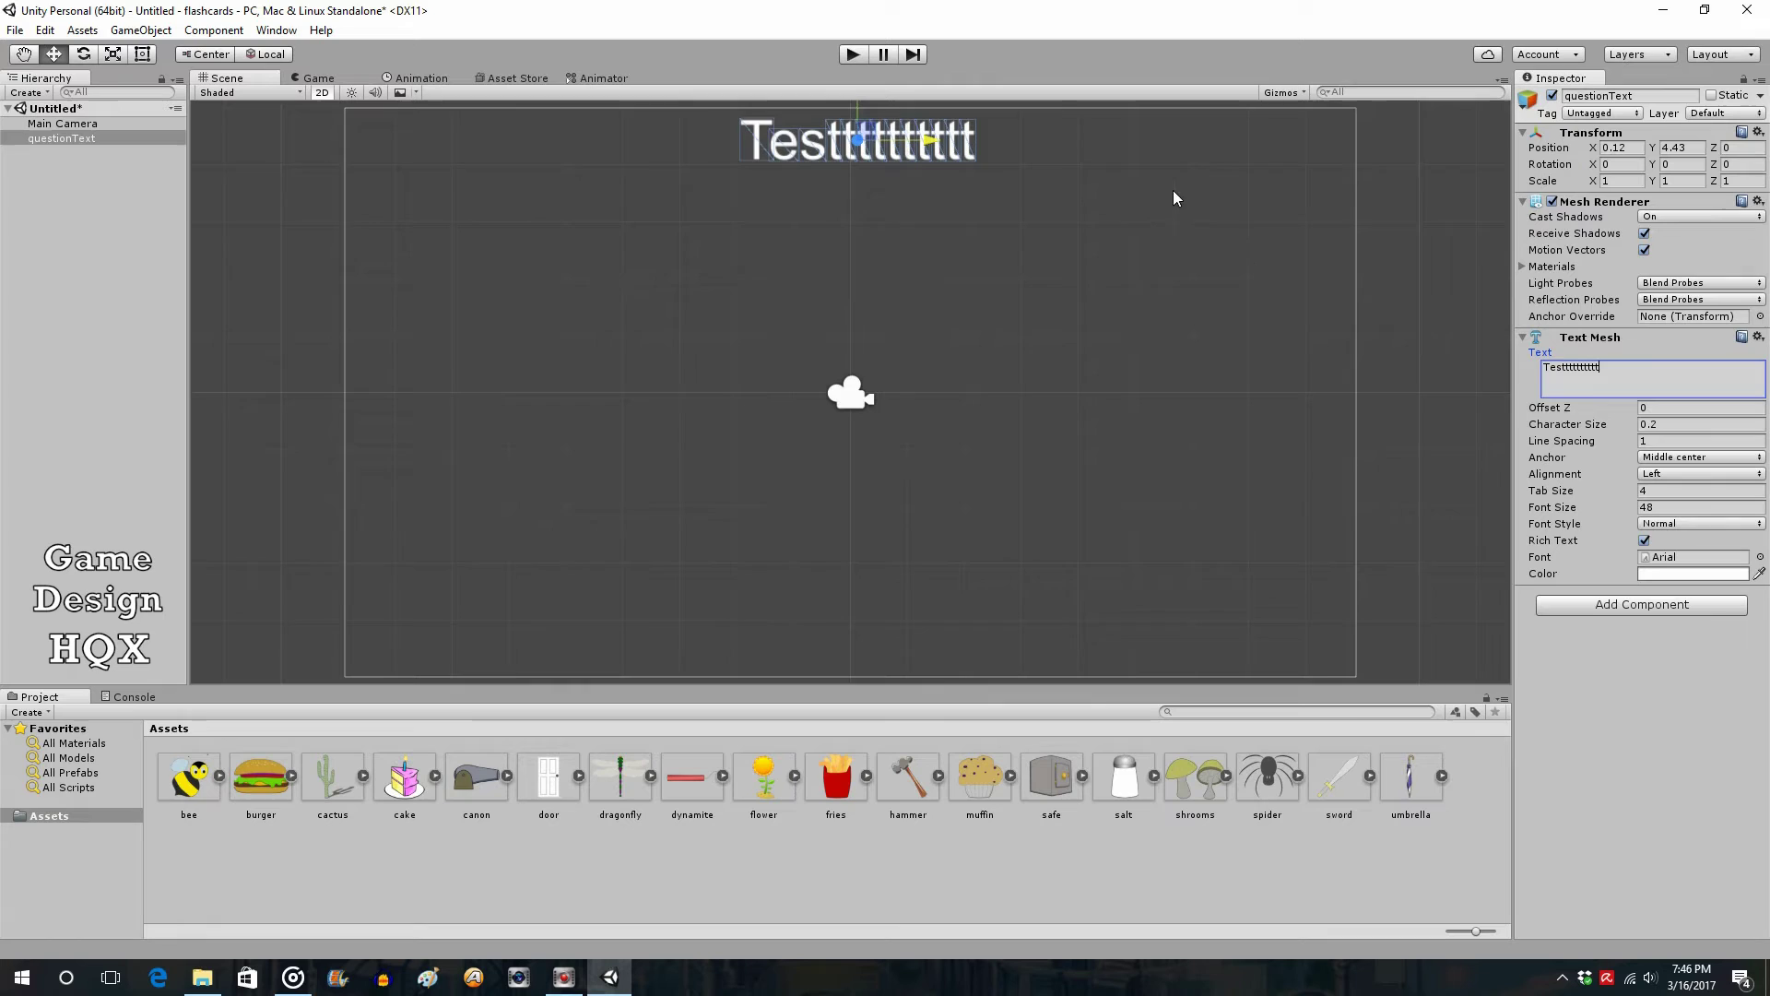
pyautogui.press('BackSpace')
pyautogui.press('BackSpace')
pyautogui.press('BackSpace')
pyautogui.press('BackSpace')
pyautogui.press('BackSpace')
pyautogui.press('BackSpace')
pyautogui.press('BackSpace')
pyautogui.press('BackSpace')
pyautogui.press('BackSpace')
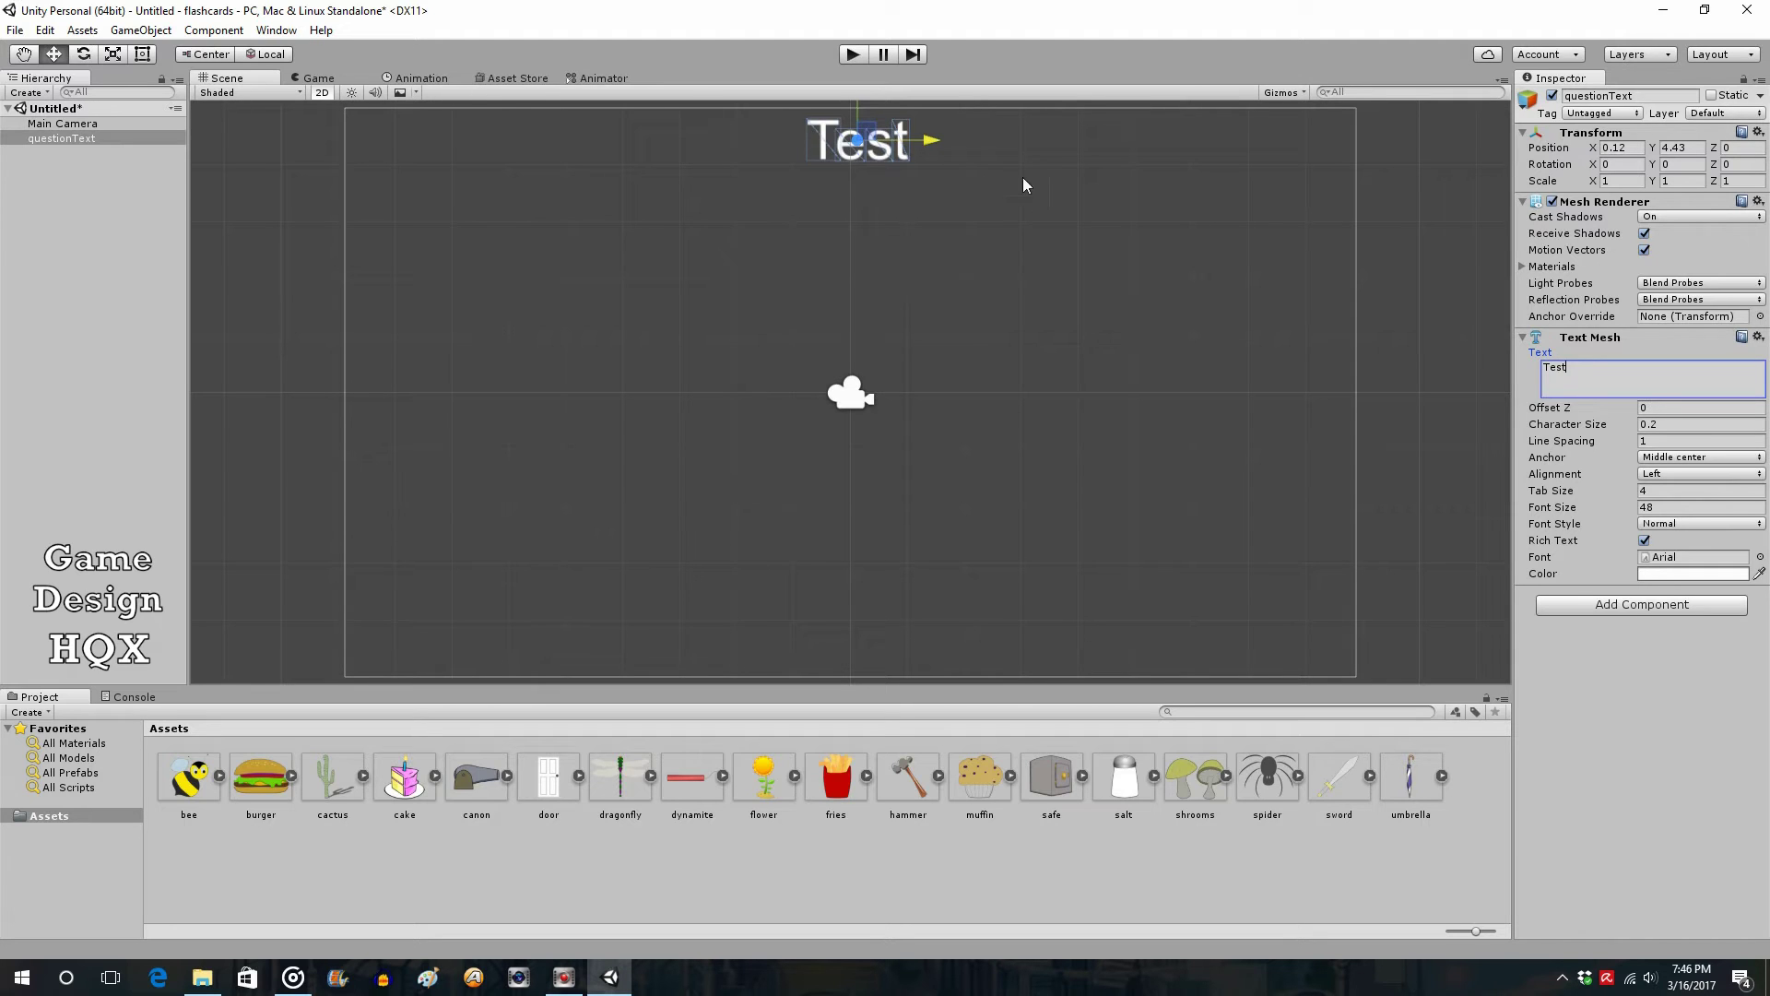
pyautogui.moveTo(929, 140); pyautogui.dragTo(489, 173)
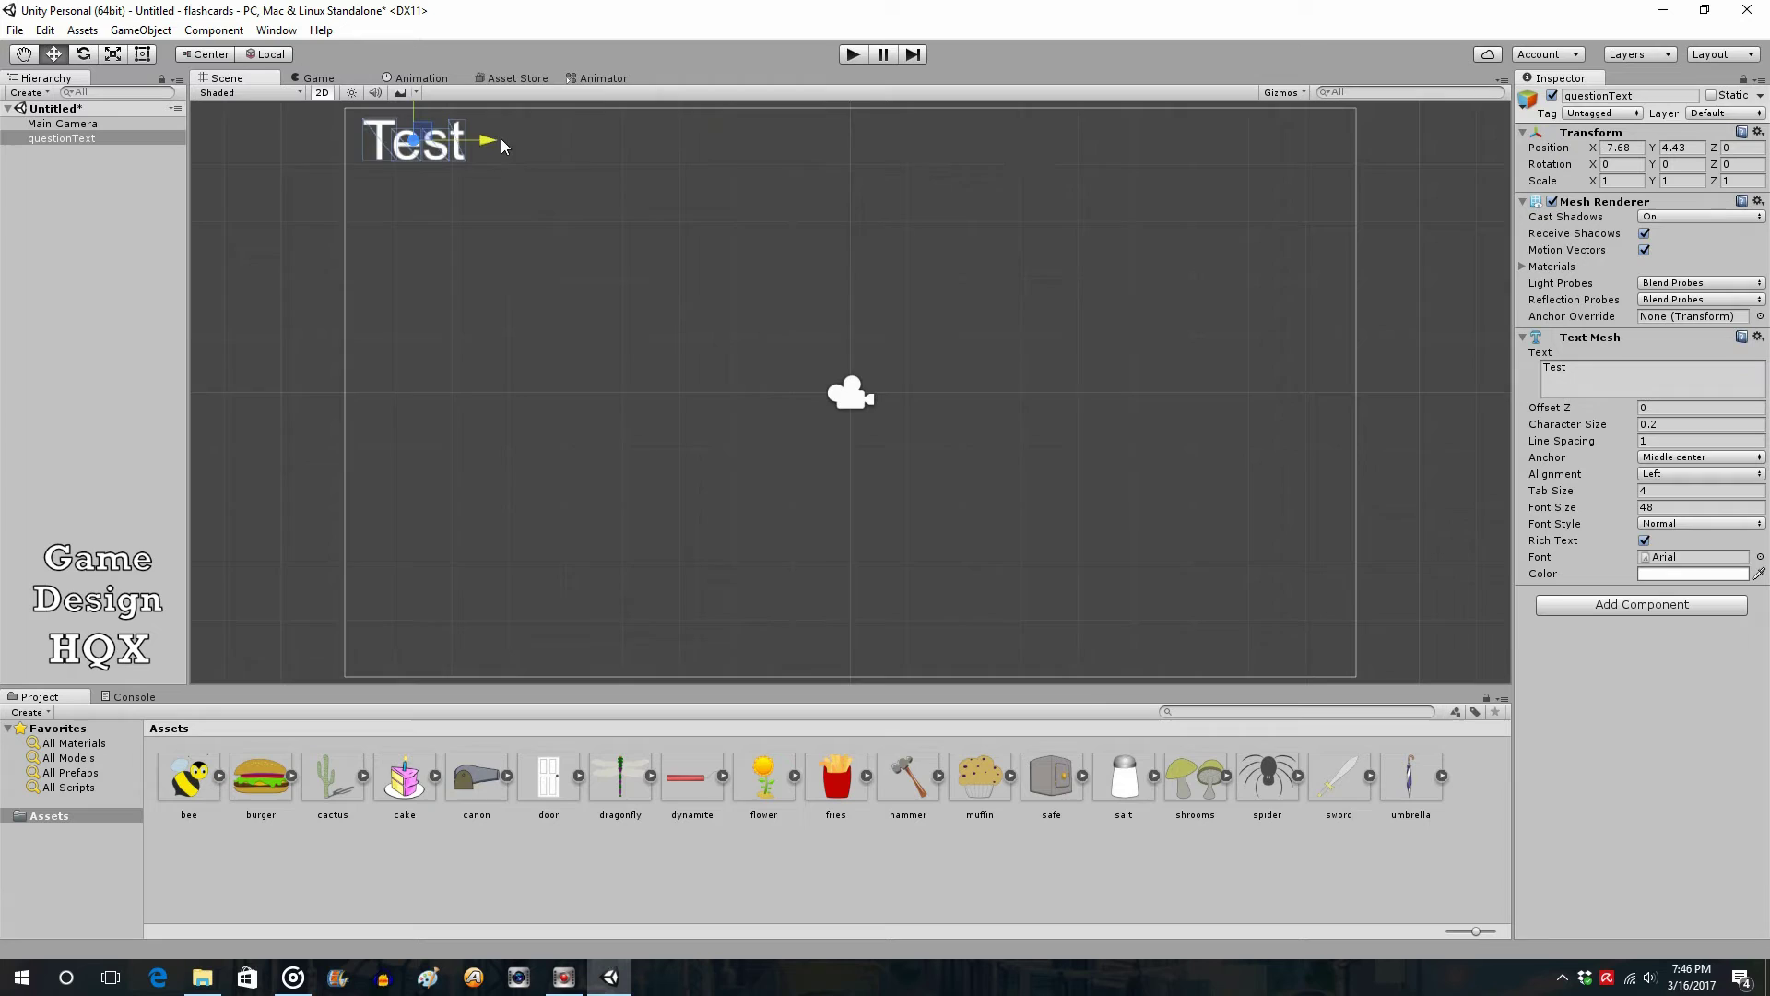
pyautogui.moveTo(490, 143); pyautogui.dragTo(916, 205)
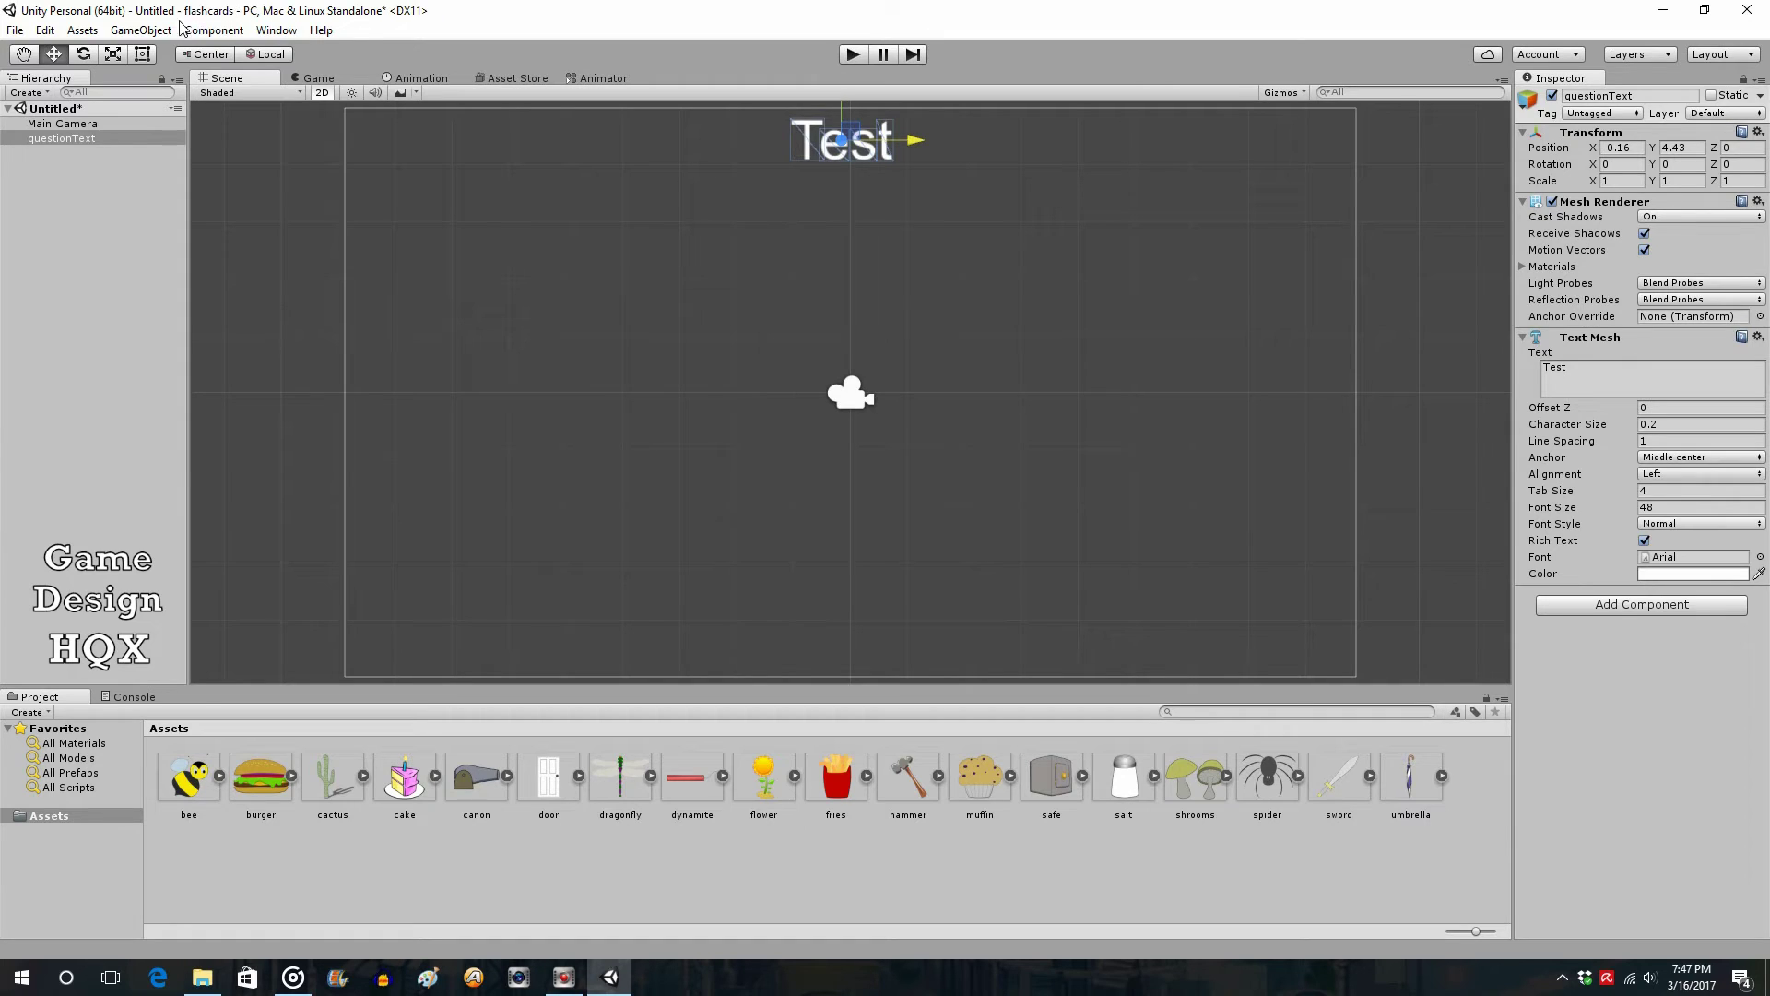
pyautogui.click(133, 31)
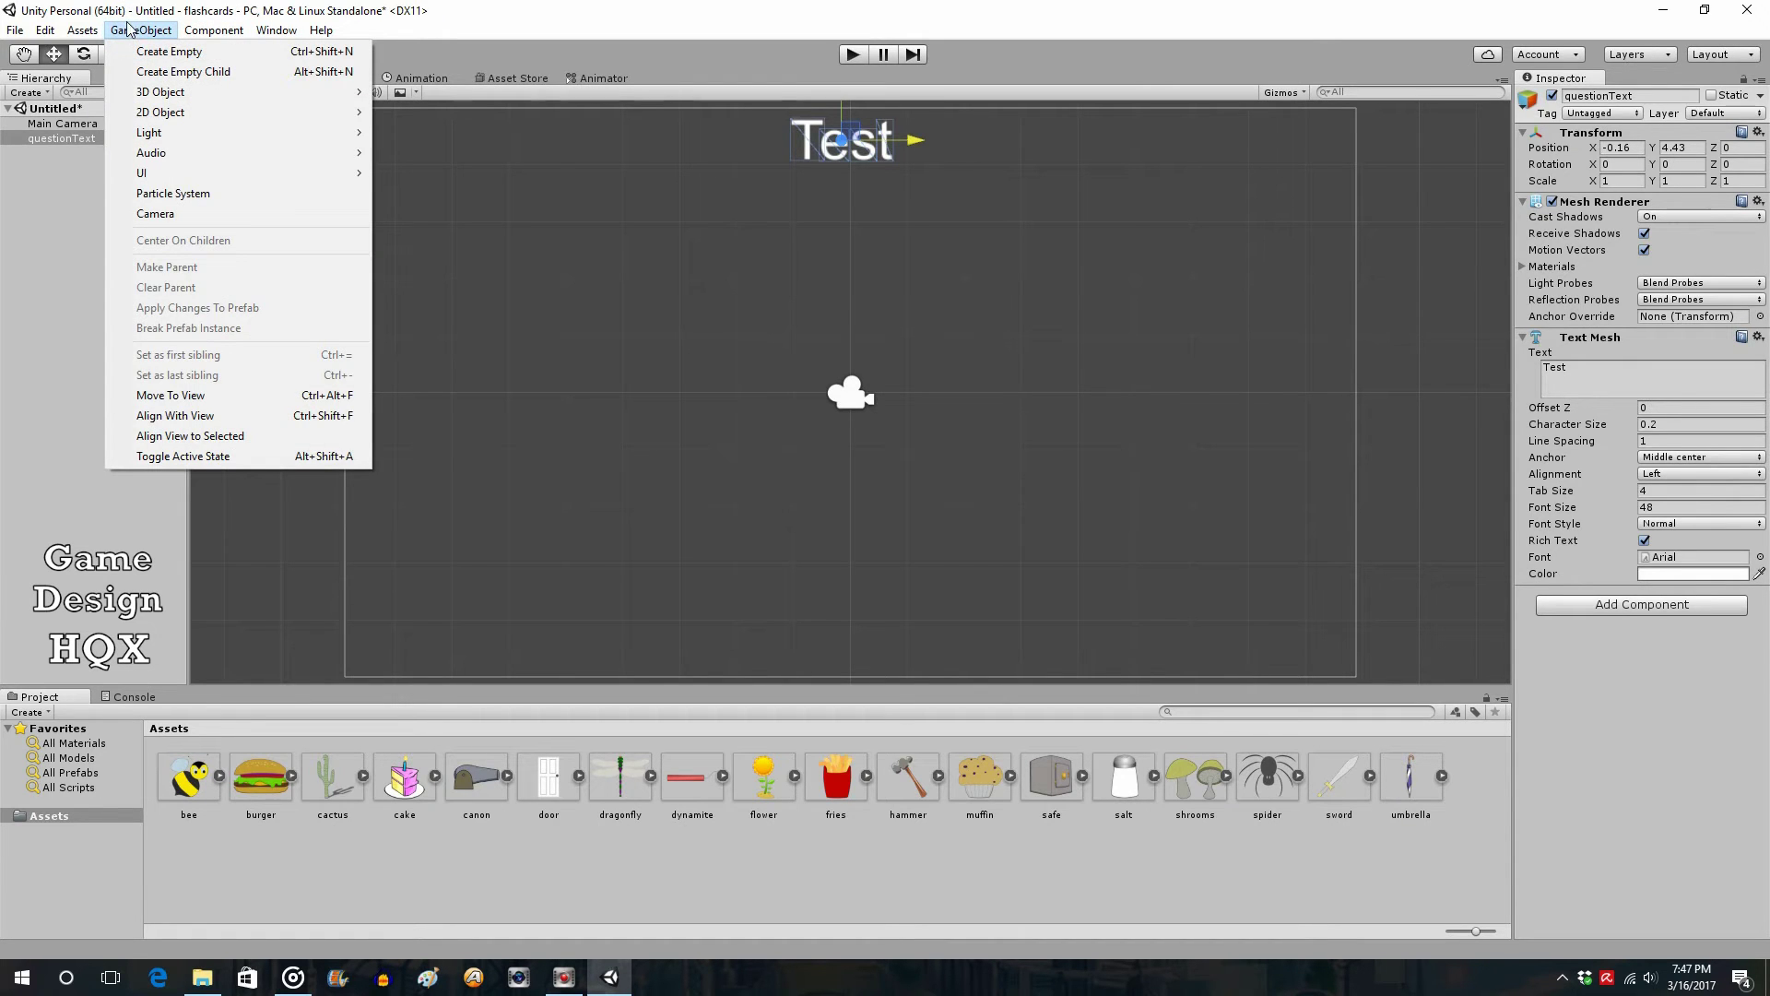
pyautogui.moveTo(159, 181)
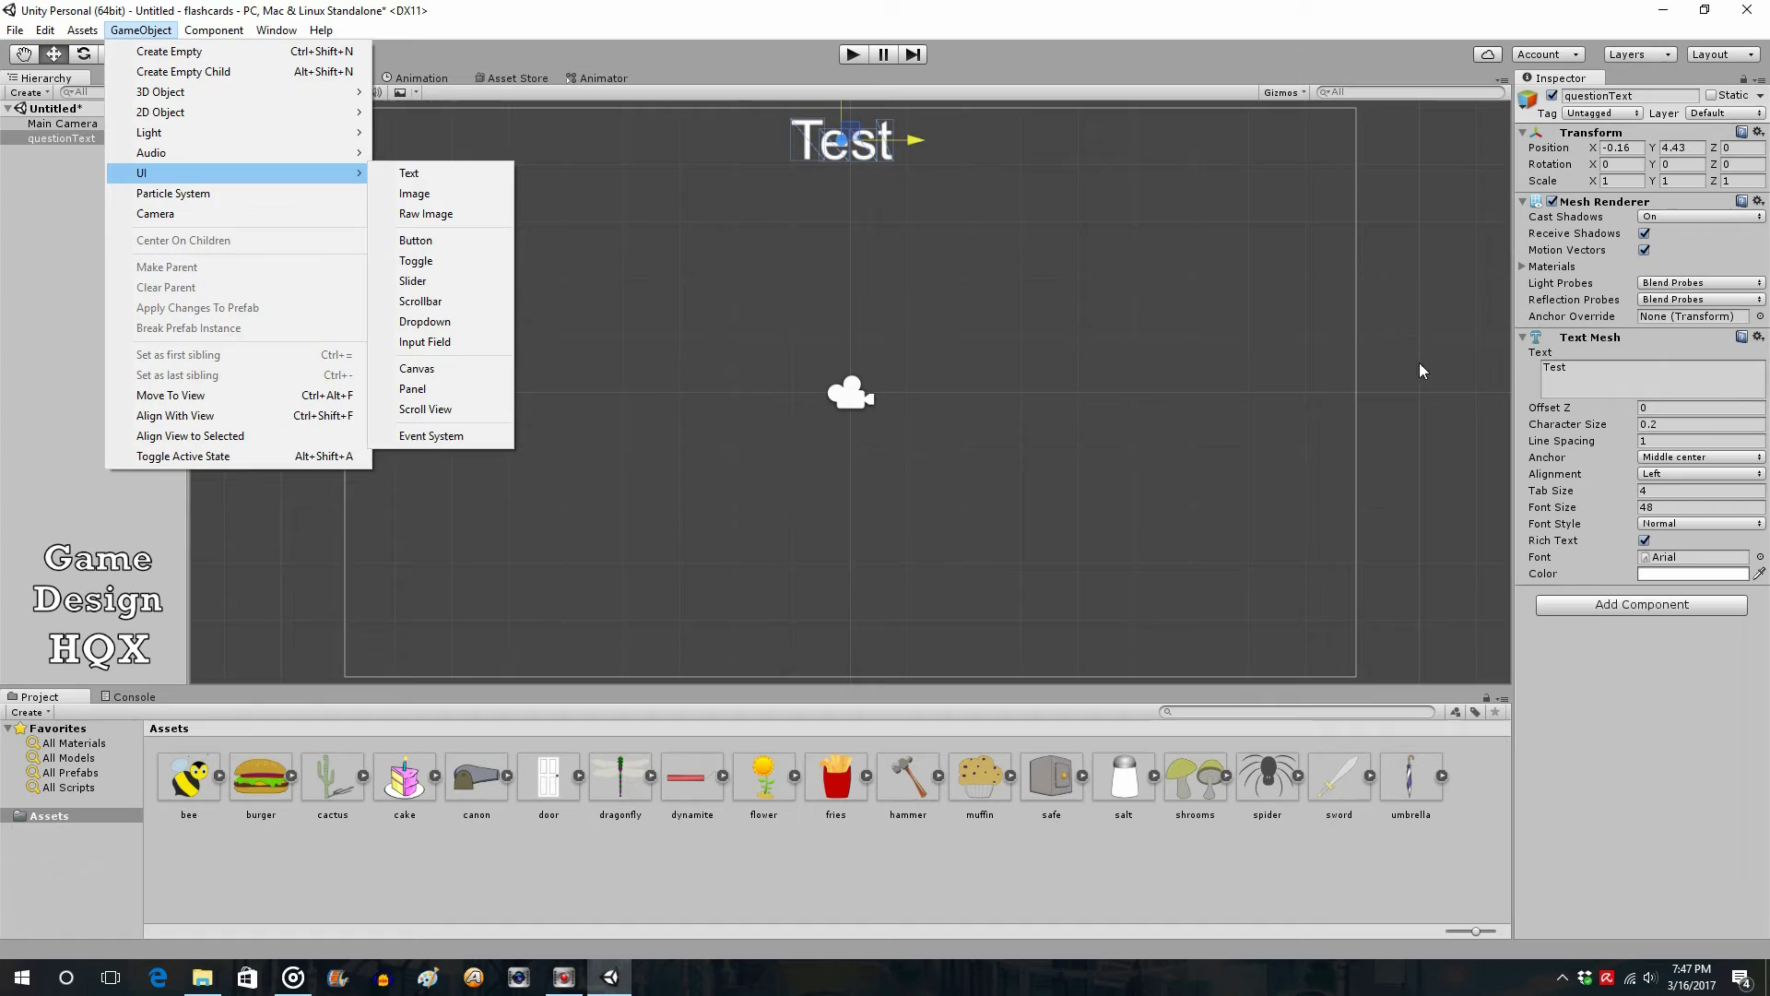
pyautogui.click(978, 11)
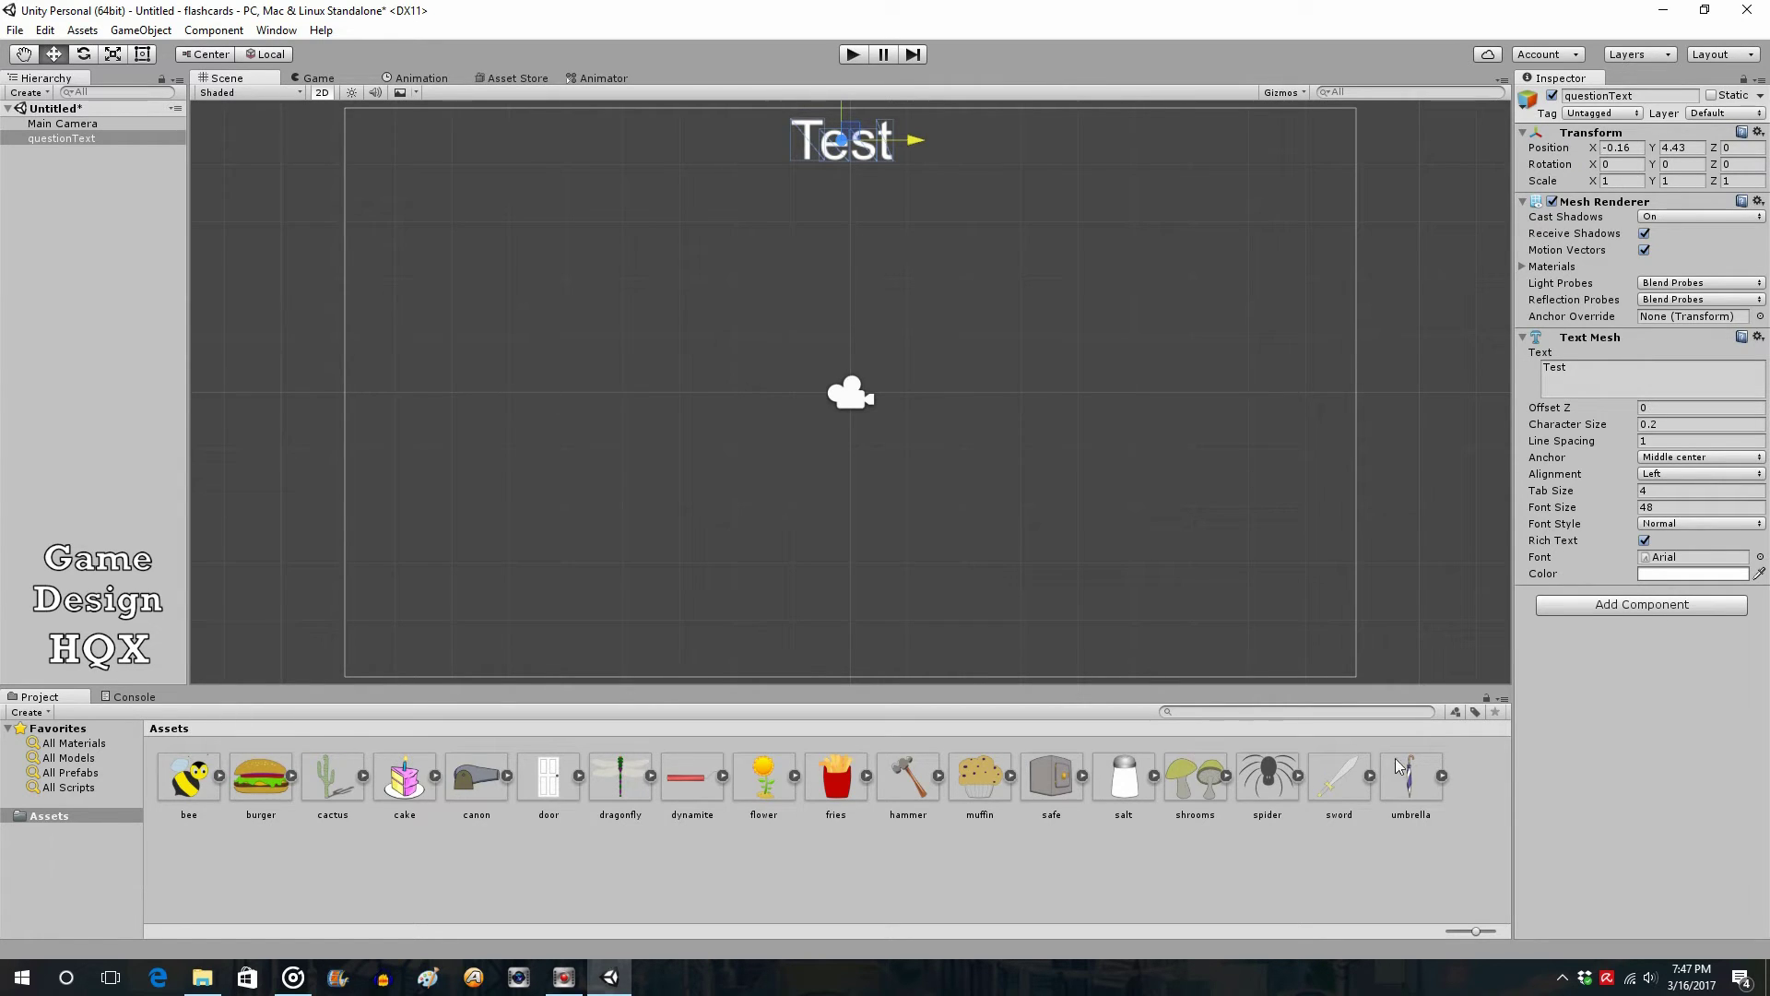
# - Create an empty GameObject at position 0, 0, 0 and rename it choice1
pyautogui.click(141, 29)
pyautogui.click(138, 53)
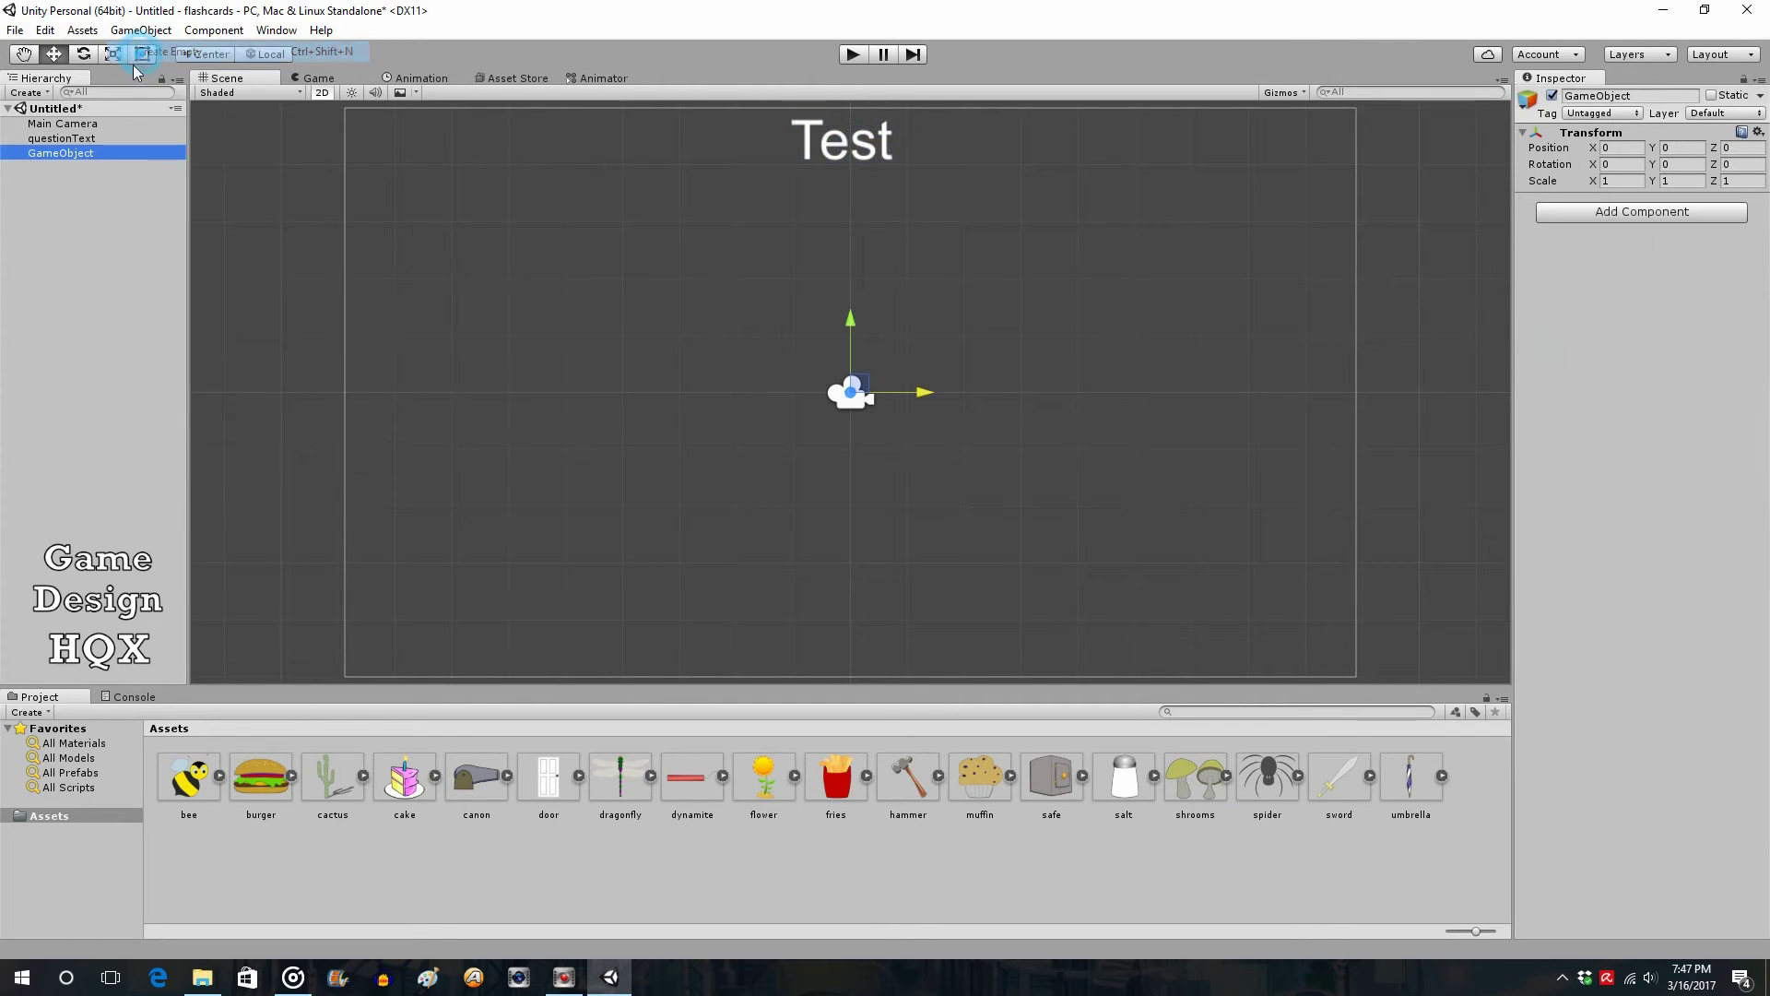
pyautogui.click(111, 153)
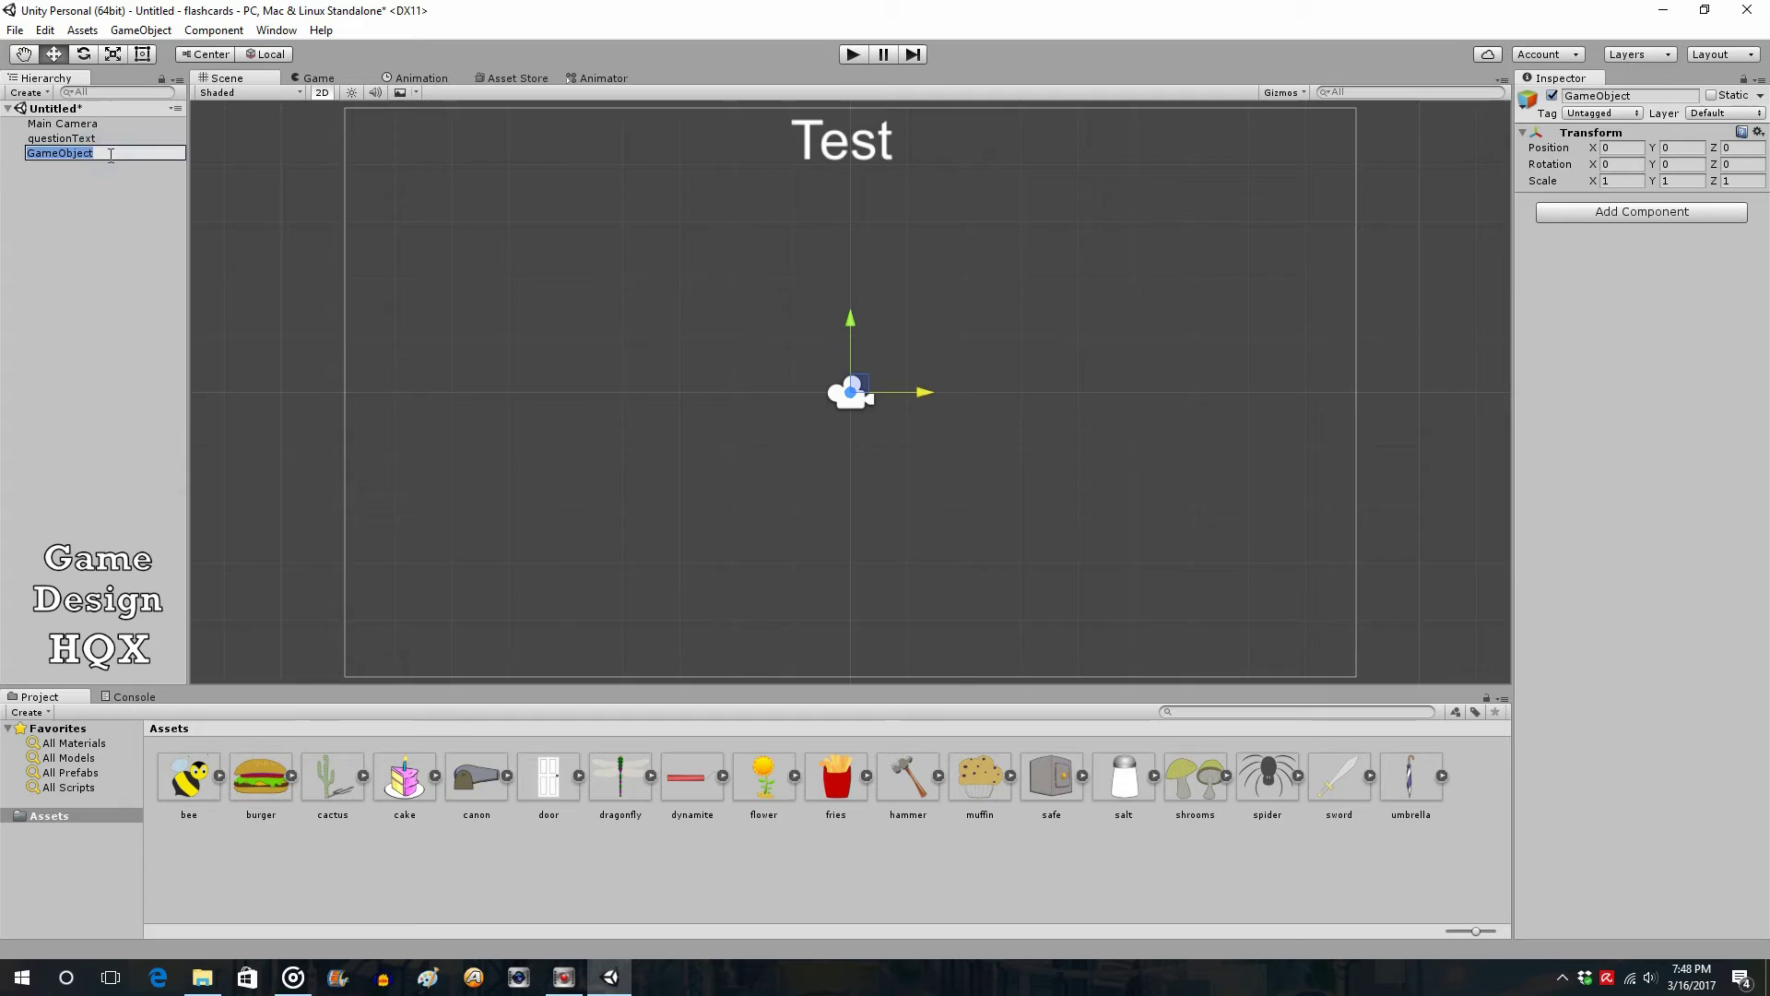
pyautogui.write('choice1')
pyautogui.click(39, 214)
pyautogui.click(58, 155)
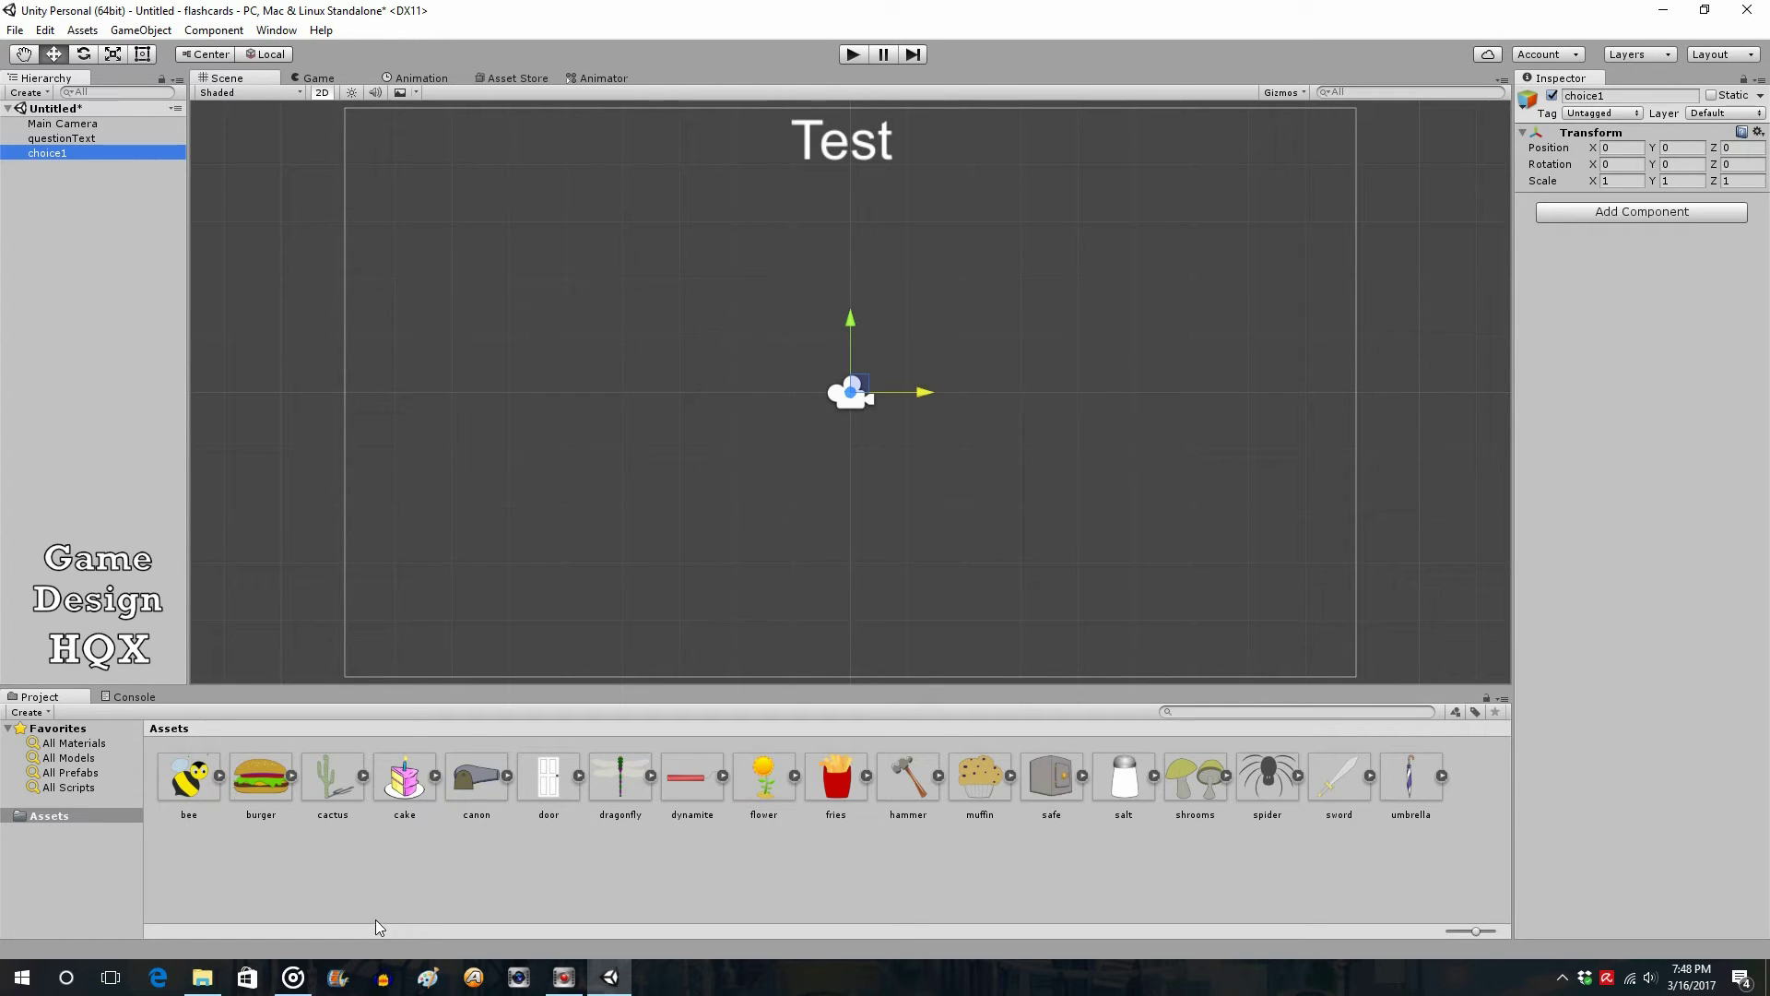
# - Add a Rendering > Sprite Renderer component to choice1, leaving the sprite unassigned
pyautogui.click(1664, 214)
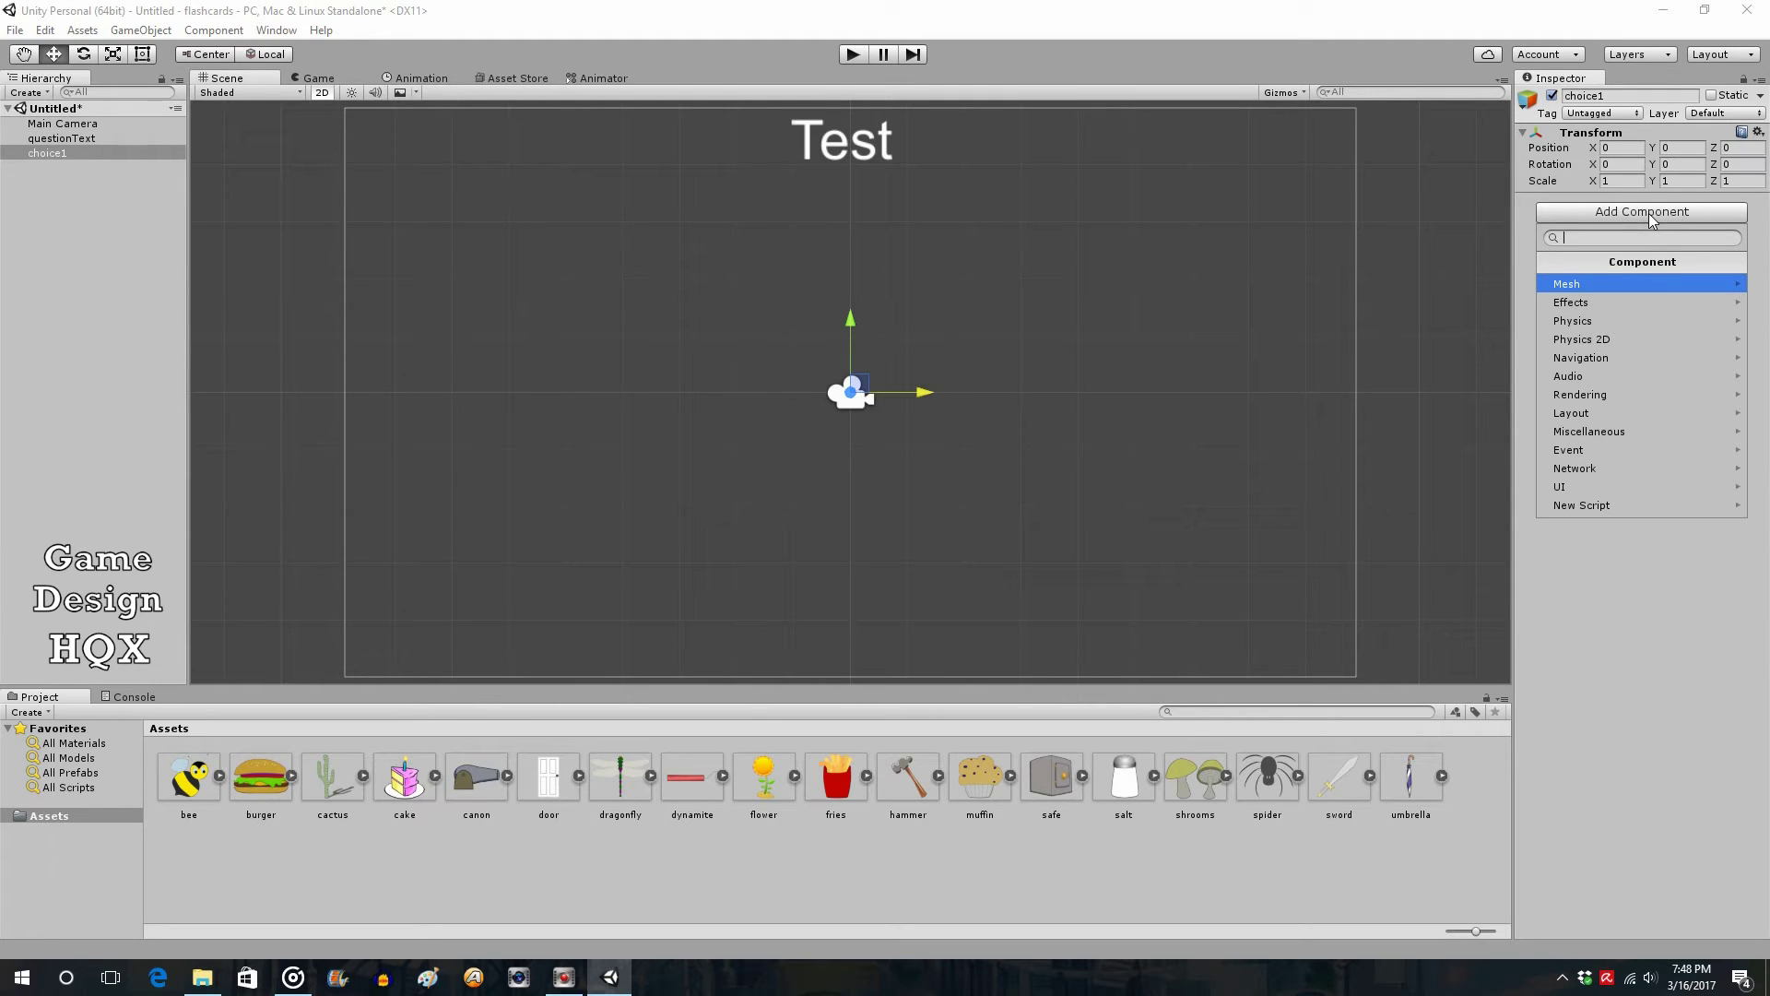
pyautogui.click(1607, 395)
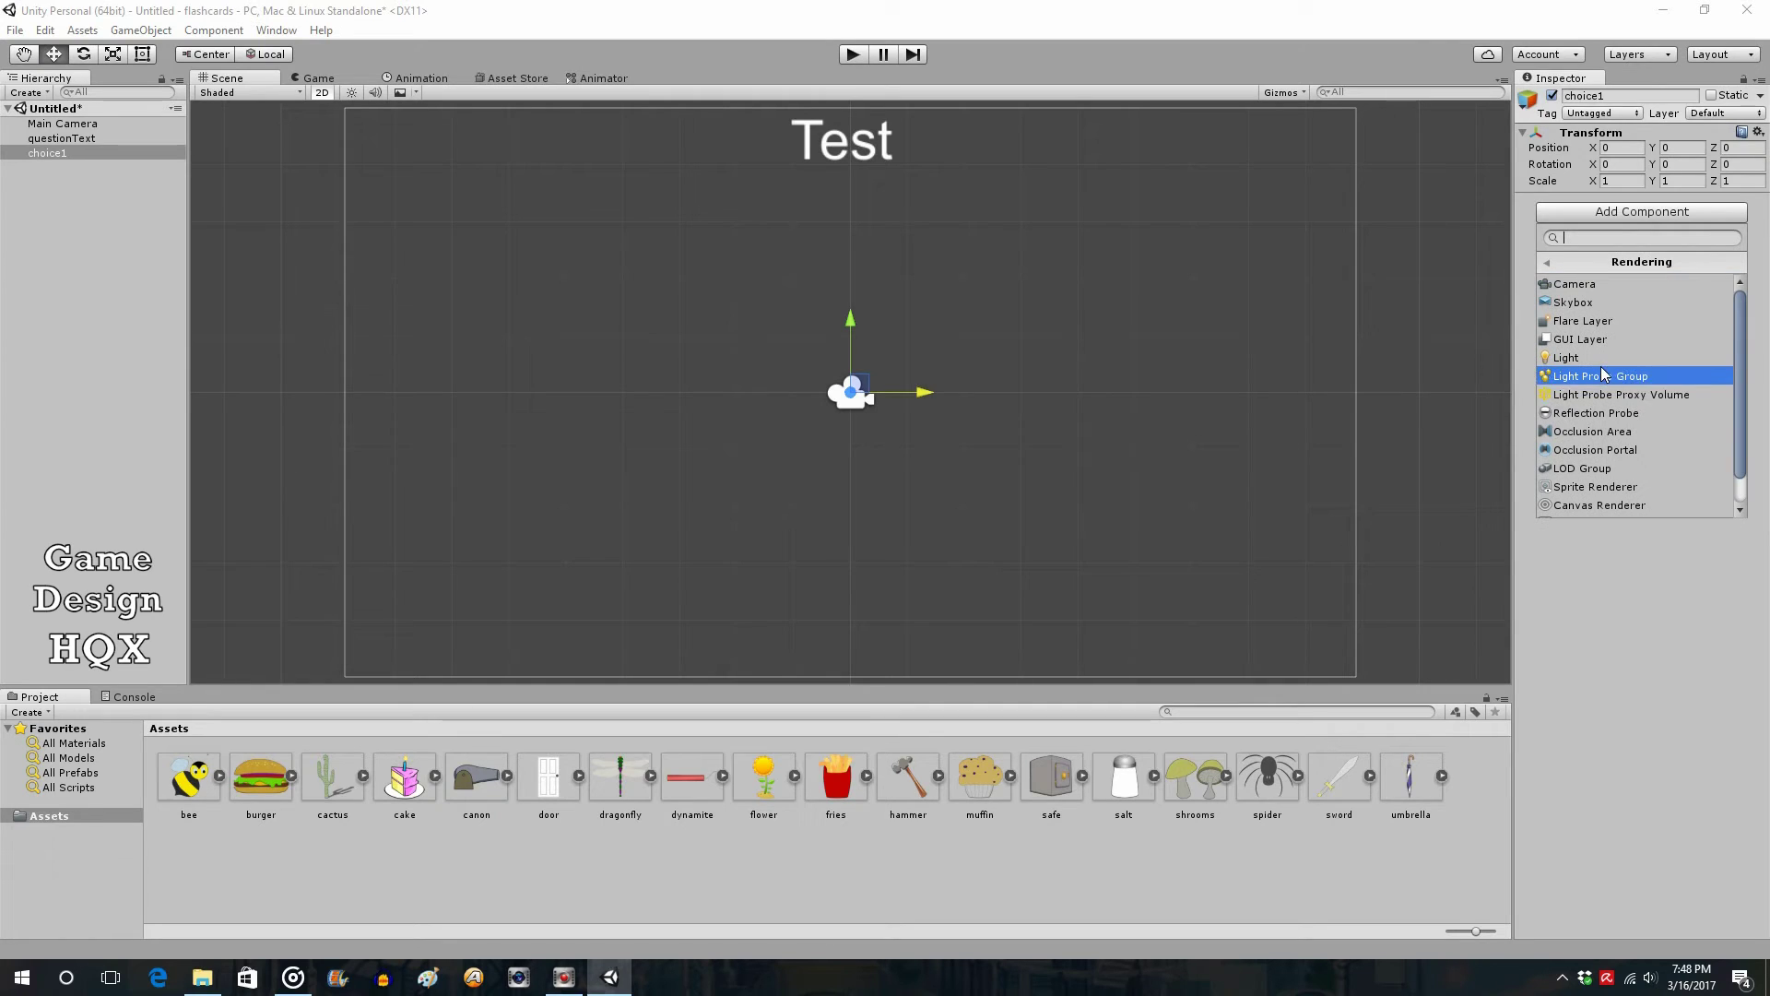
pyautogui.click(1607, 487)
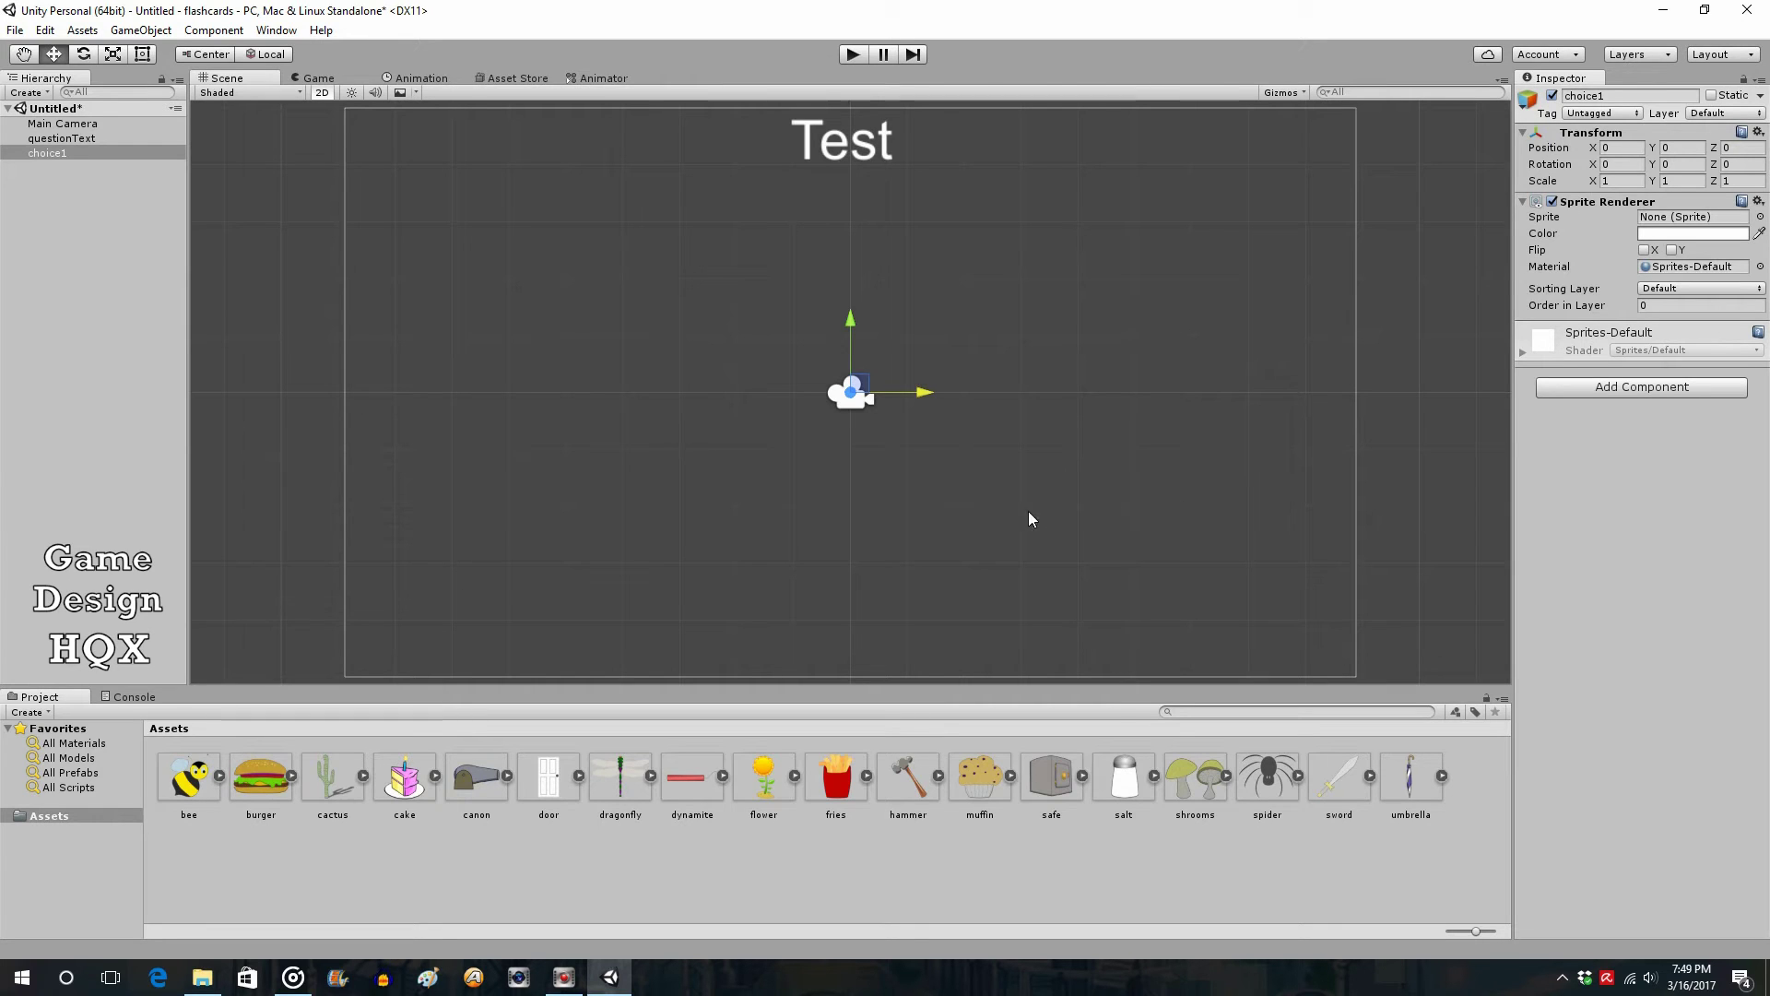
# - Create a new C# script in Assets named imagecon
pyautogui.rightClick(286, 872)
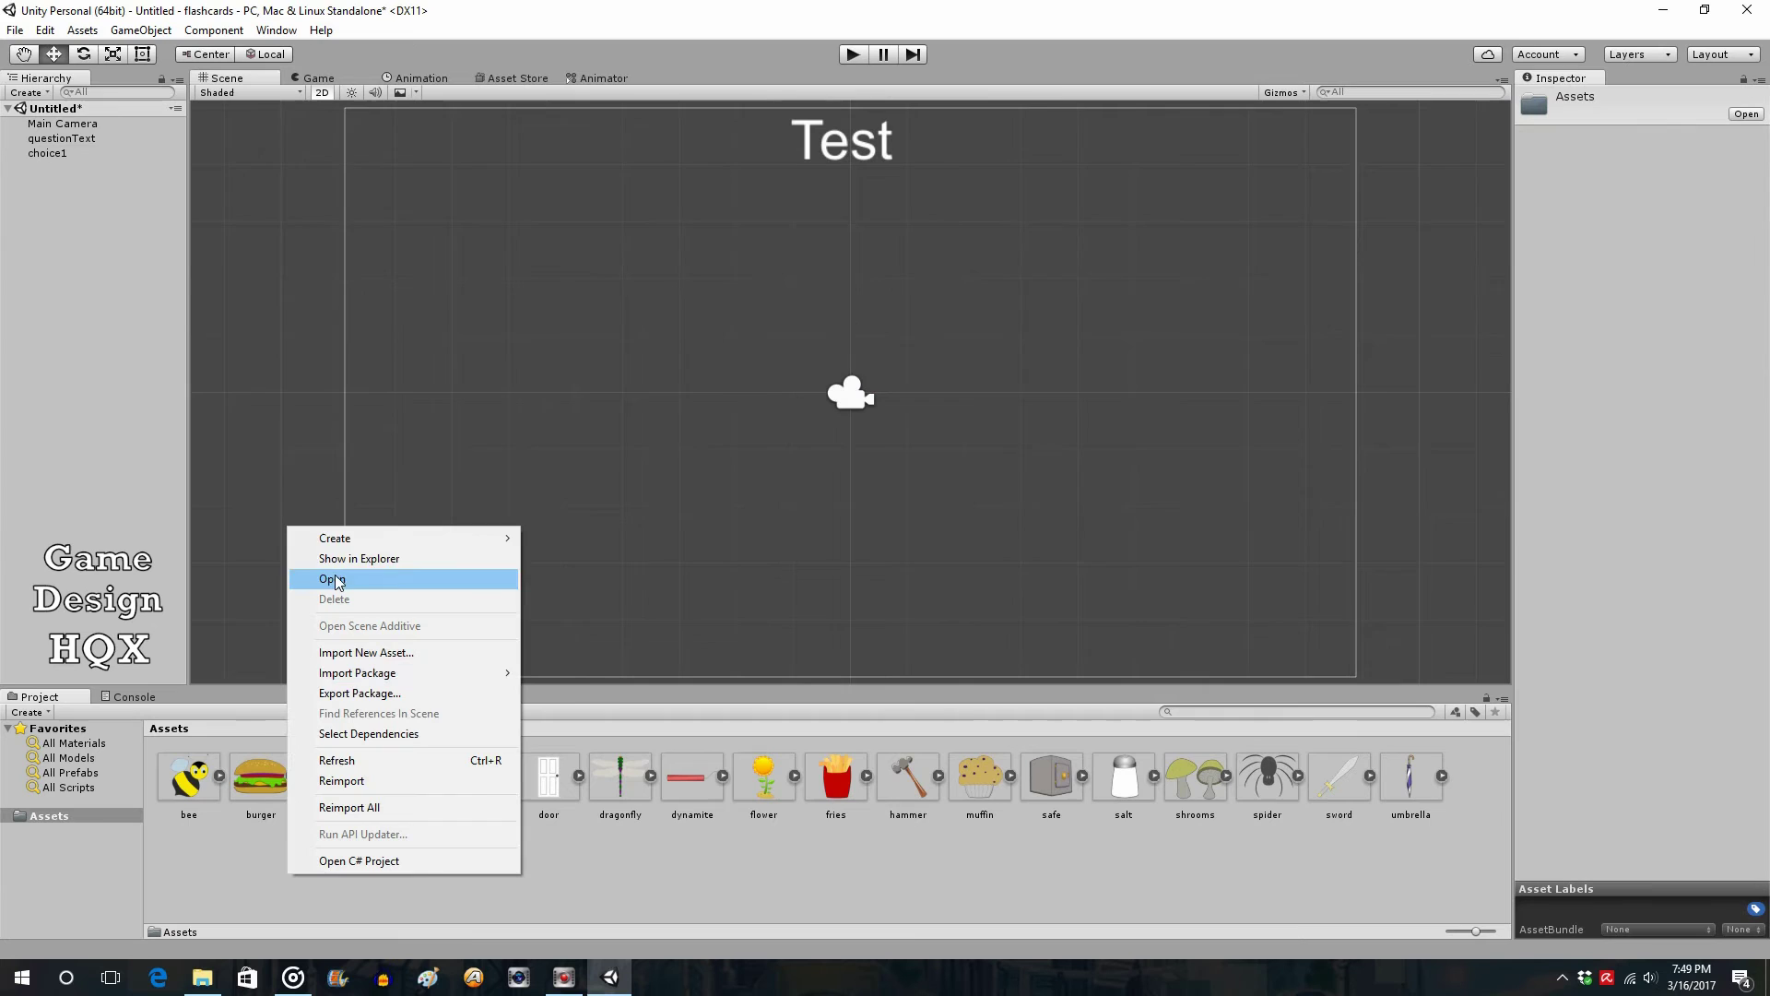
pyautogui.moveTo(346, 540)
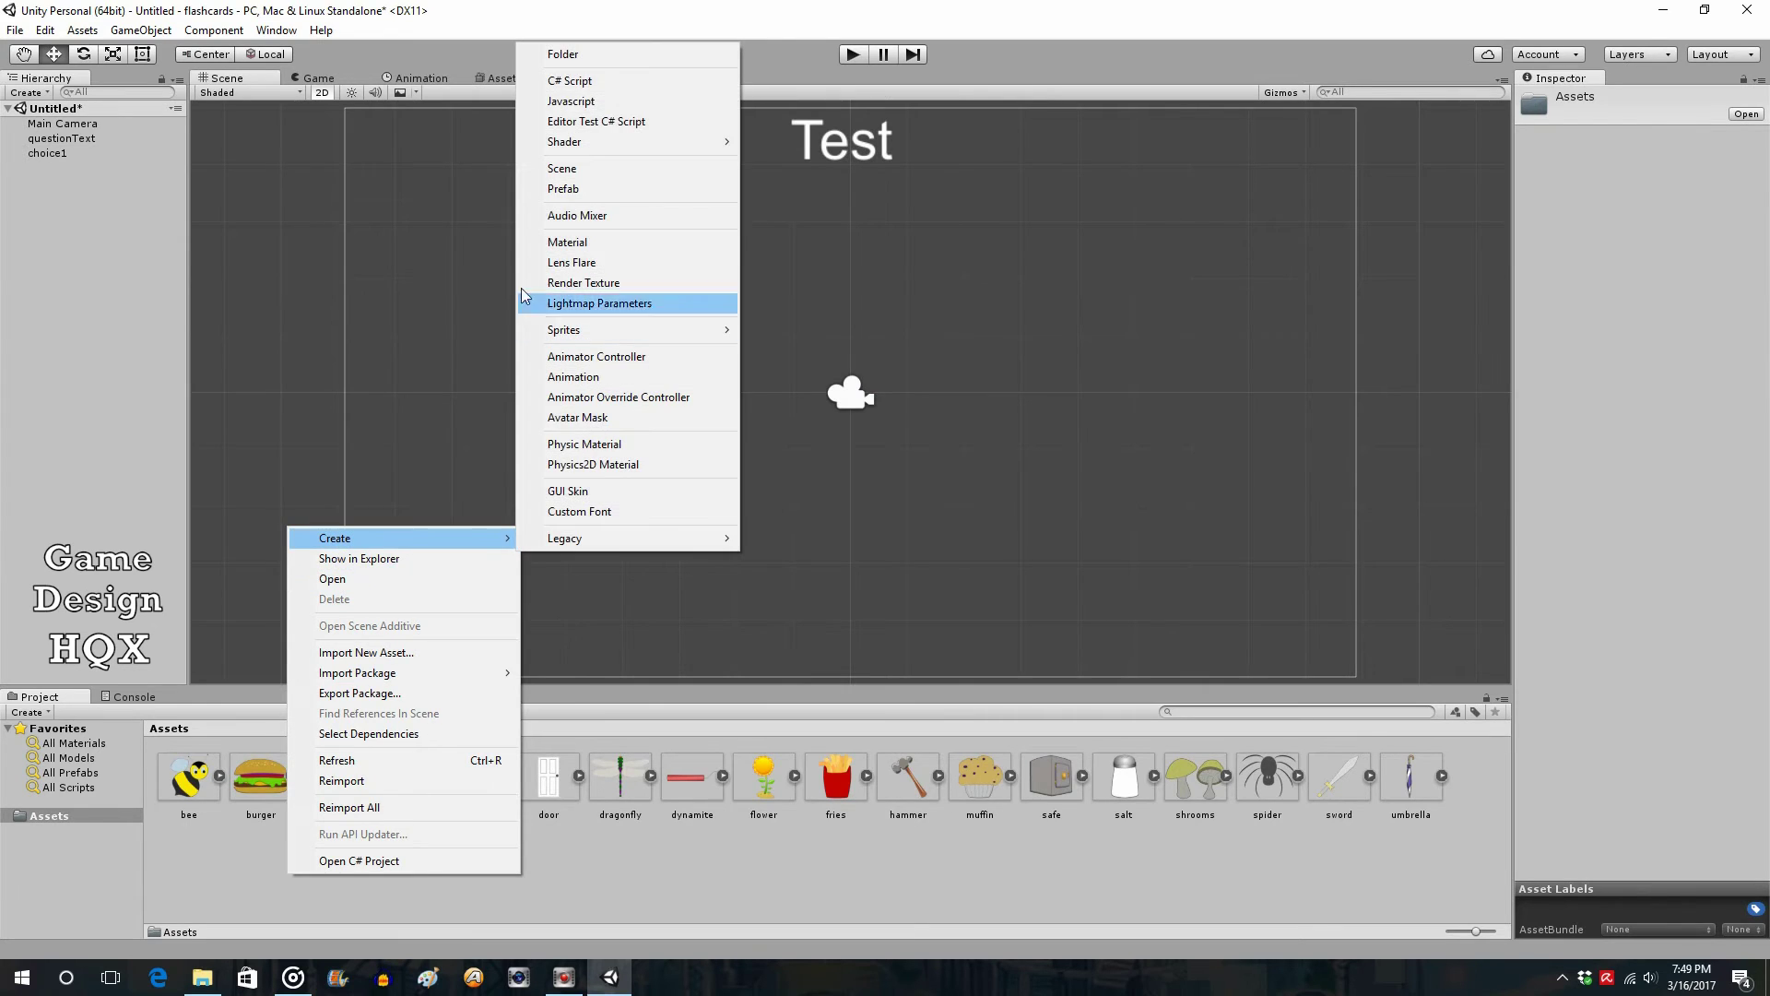
pyautogui.click(591, 84)
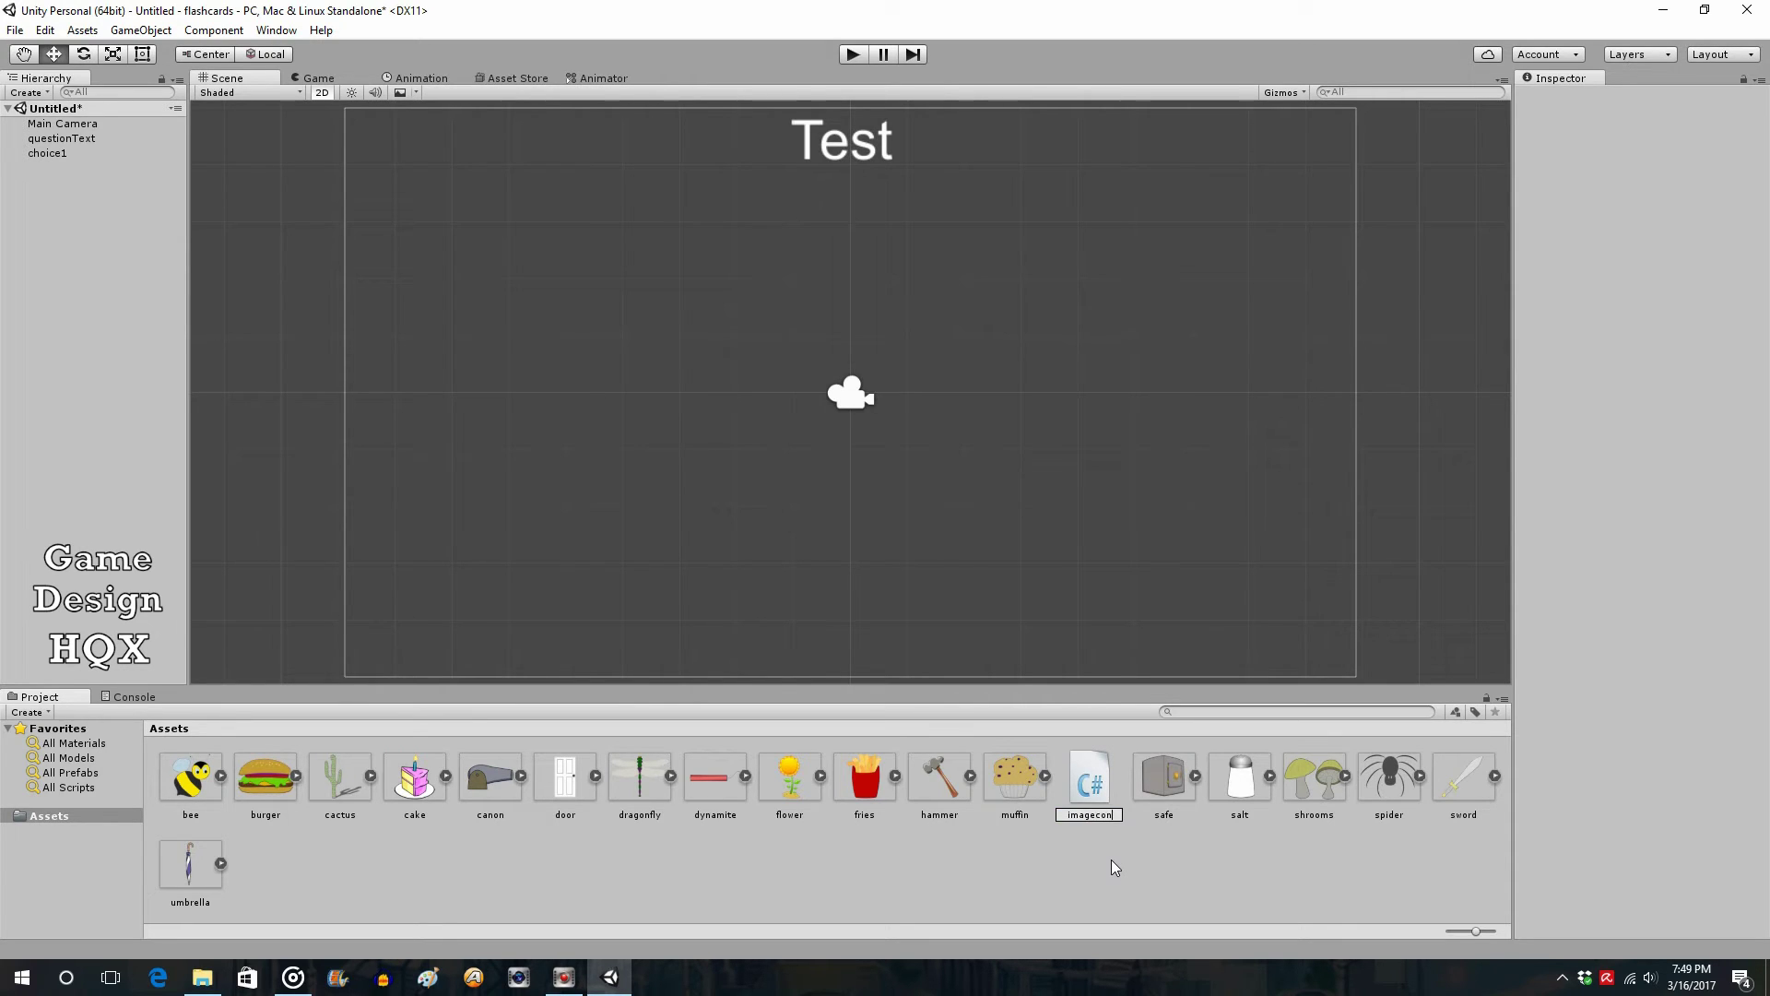
pyautogui.write('imagecon')
pyautogui.press('Return')
# - Attach imagecon to choice1's Inspector and open the script in MonoDevelop
pyautogui.click(51, 154)
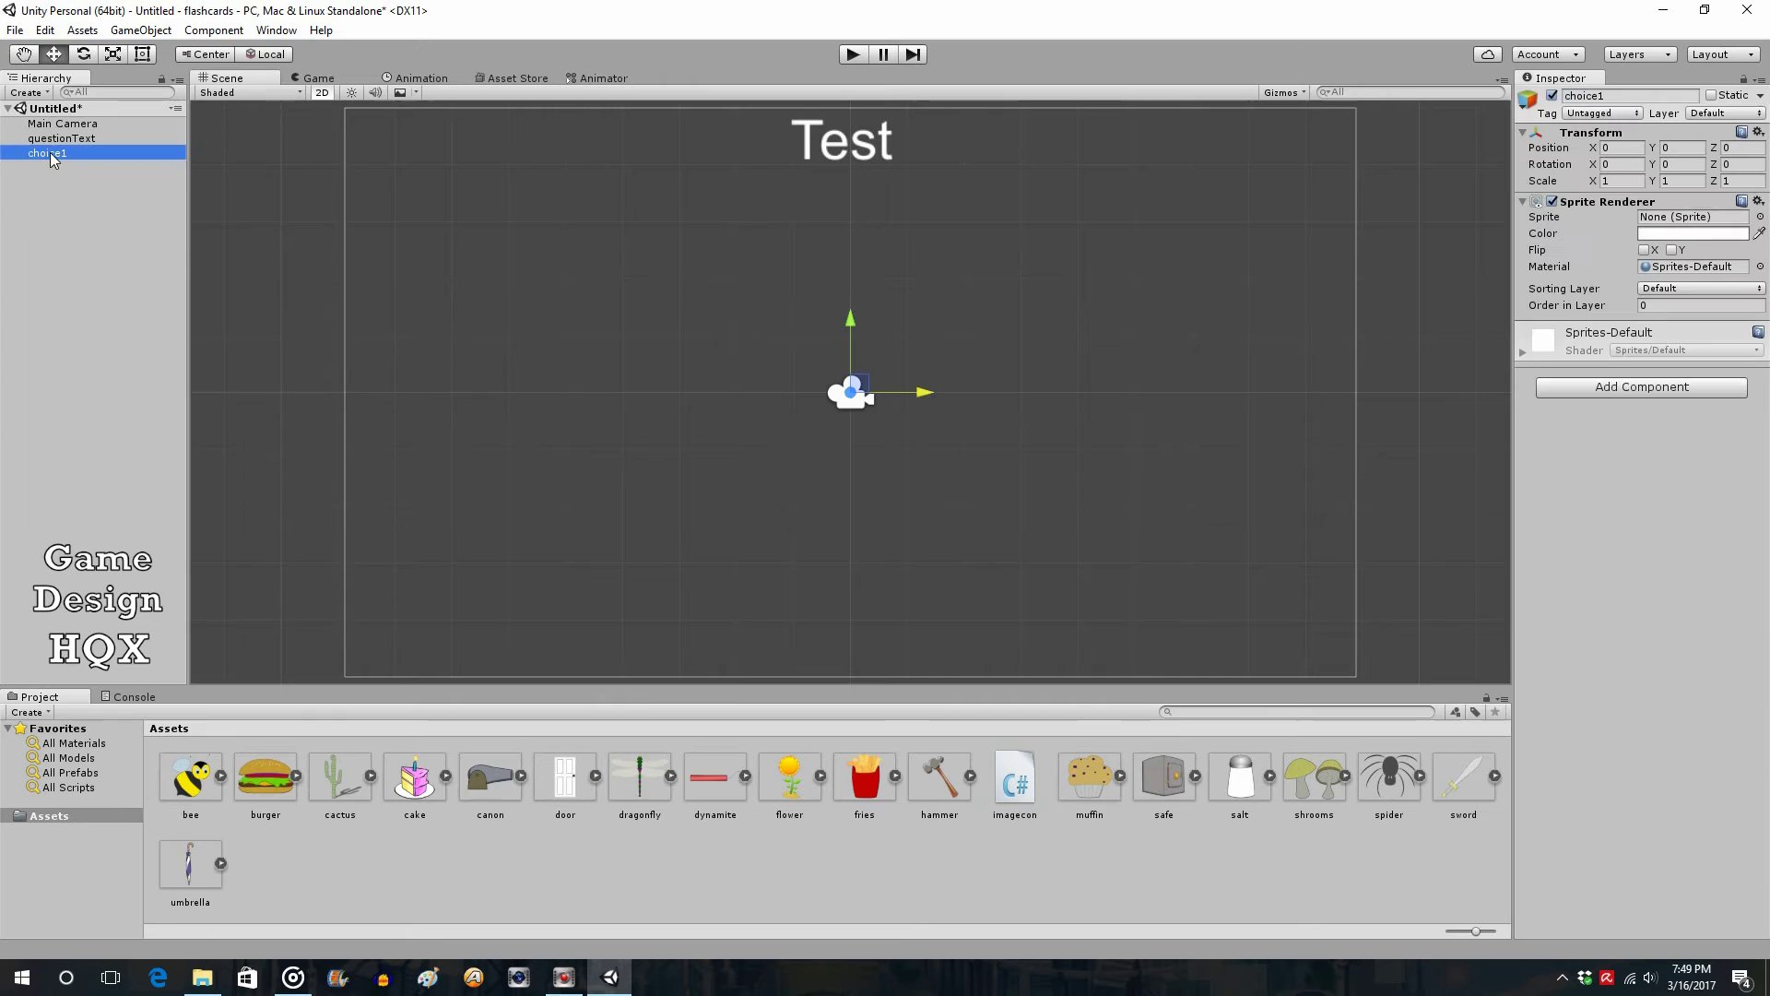
pyautogui.moveTo(1006, 795); pyautogui.dragTo(1620, 450)
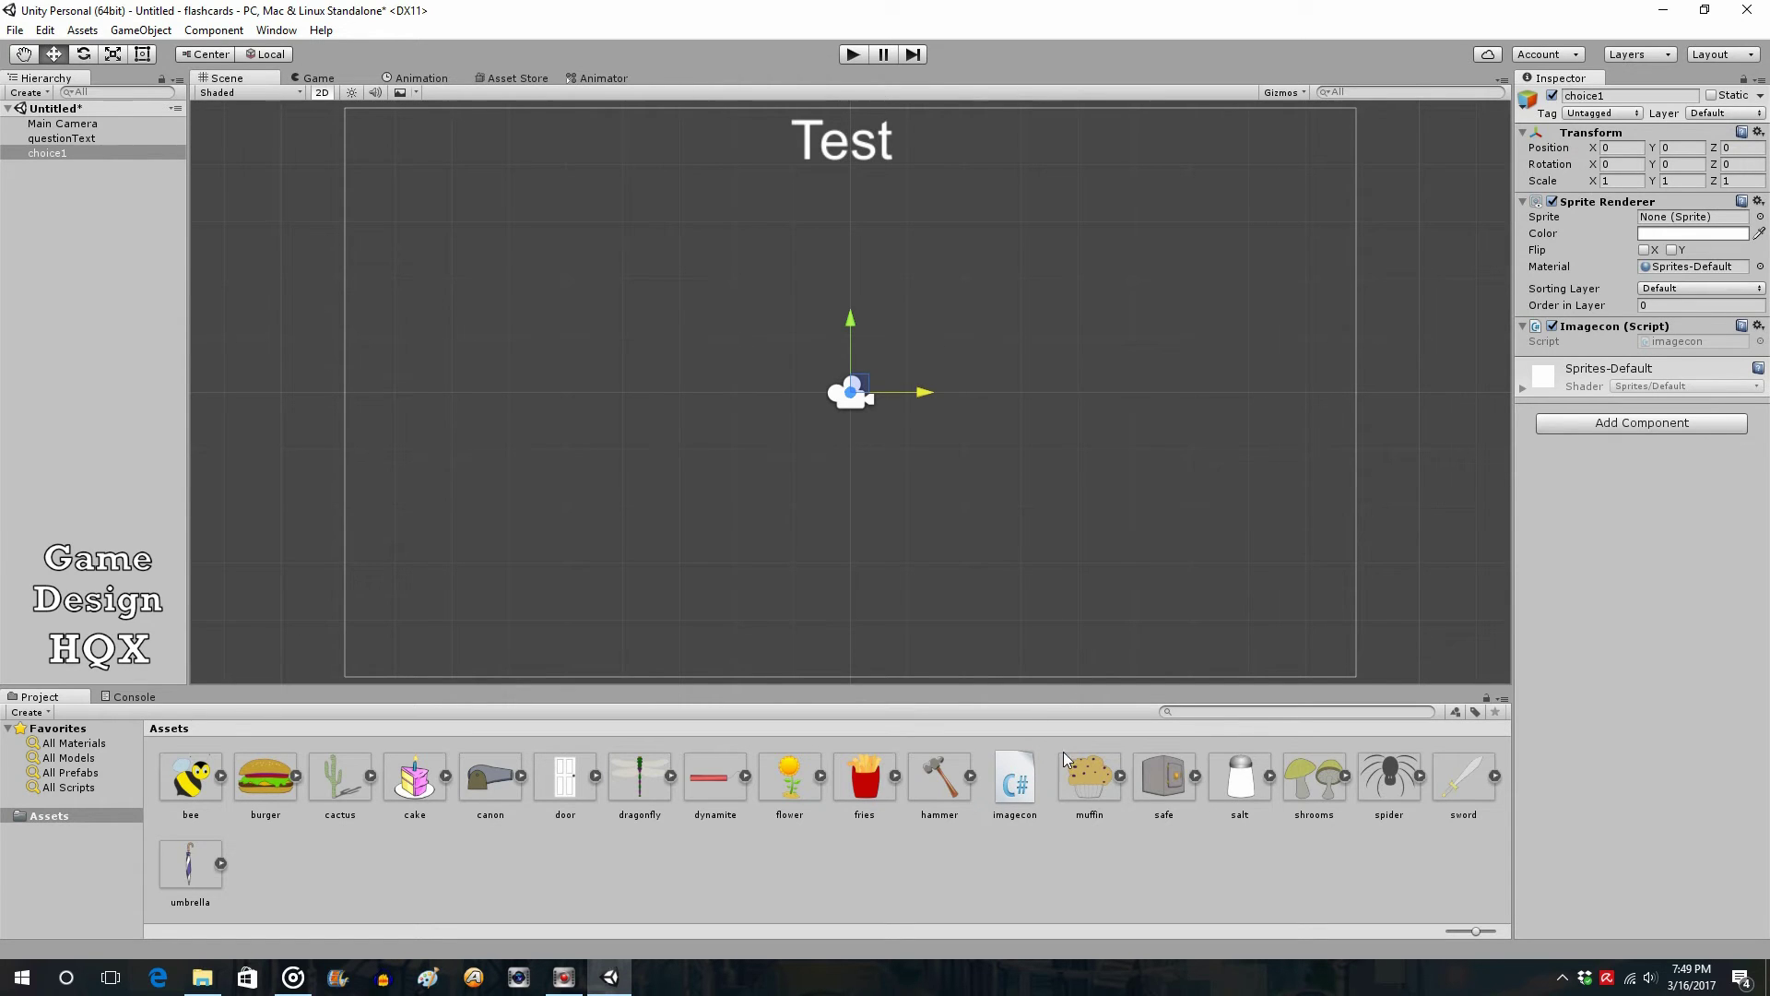
pyautogui.click(1019, 776)
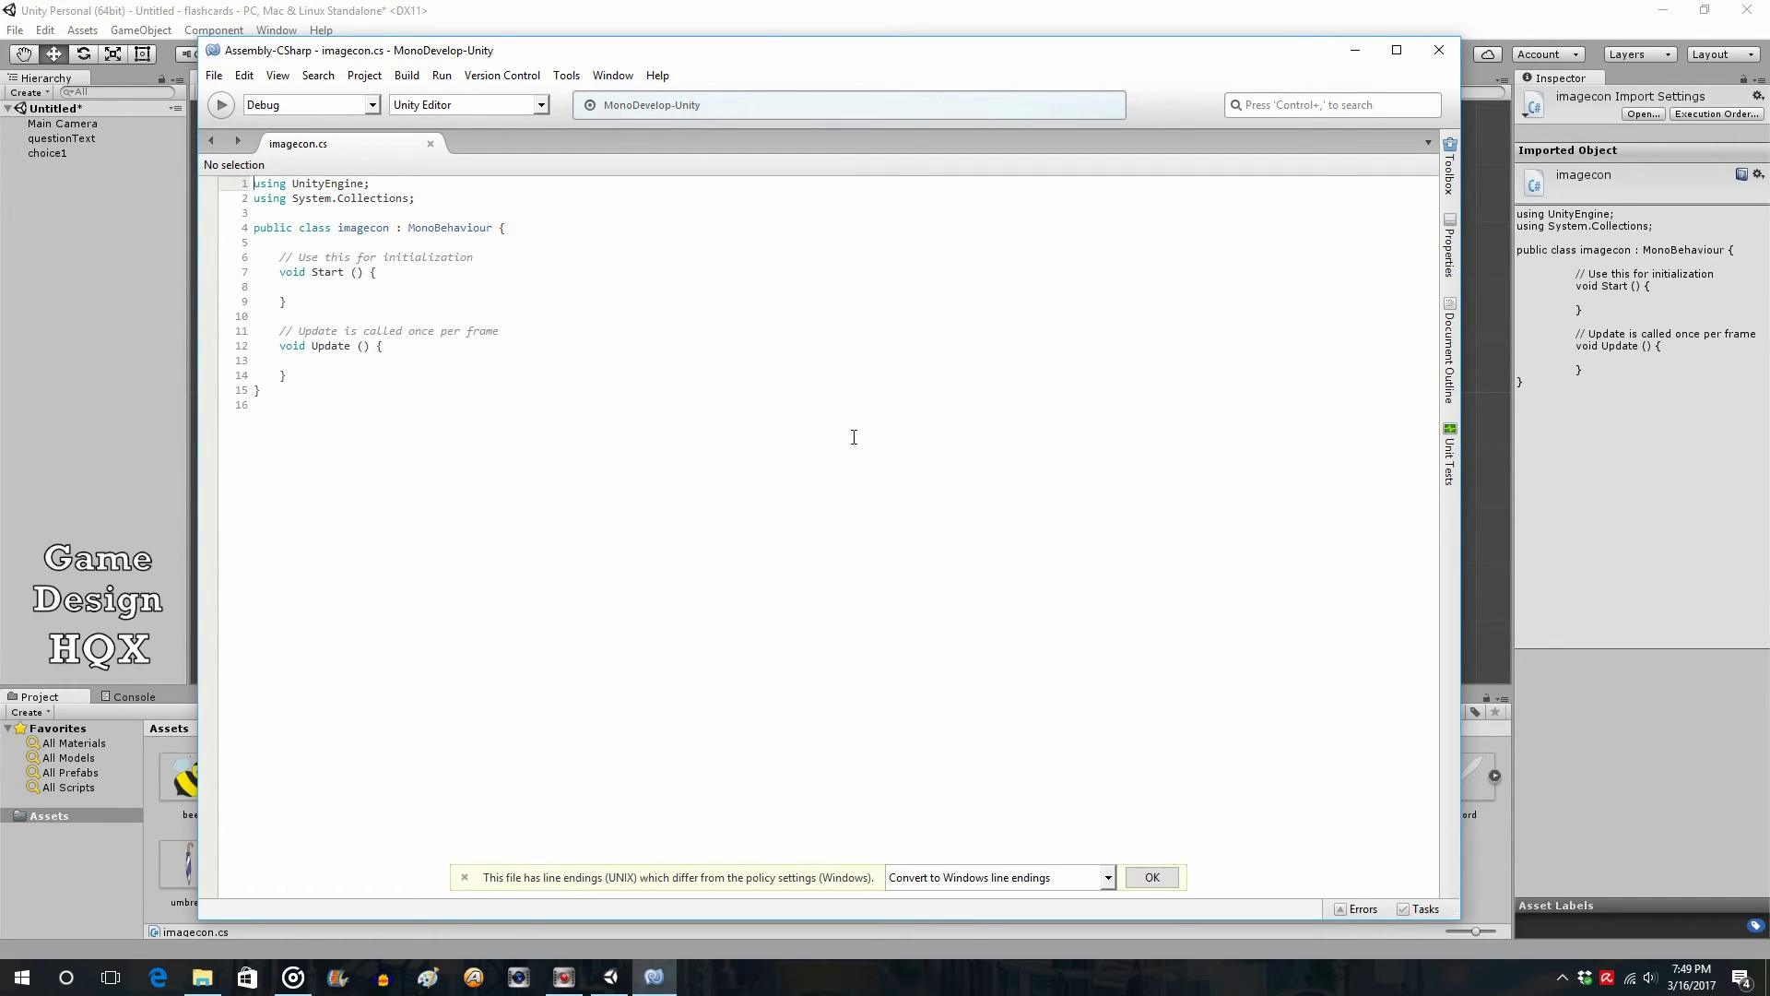
# - Convert imagecon.cs to Windows line endings
pyautogui.keyDown('ctrl'); pyautogui.scroll(1, 887, 440); pyautogui.keyUp('ctrl')
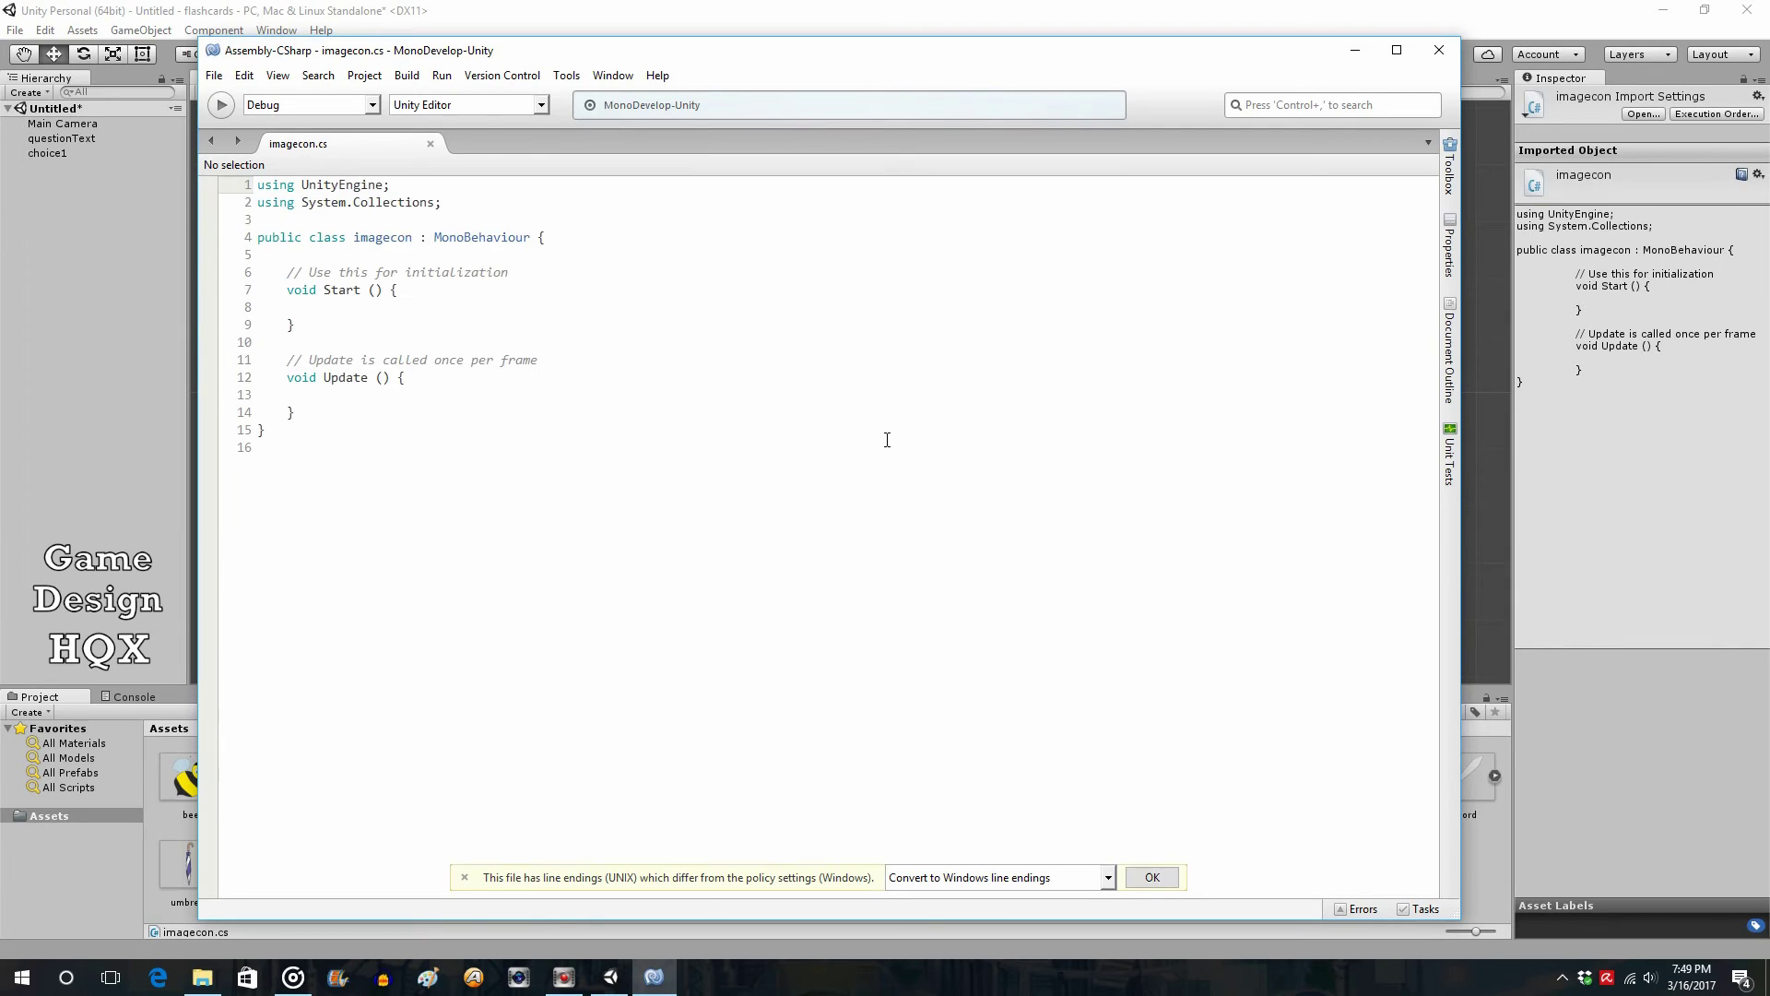
pyautogui.keyDown('ctrl'); pyautogui.scroll(1, 887, 440); pyautogui.keyUp('ctrl')
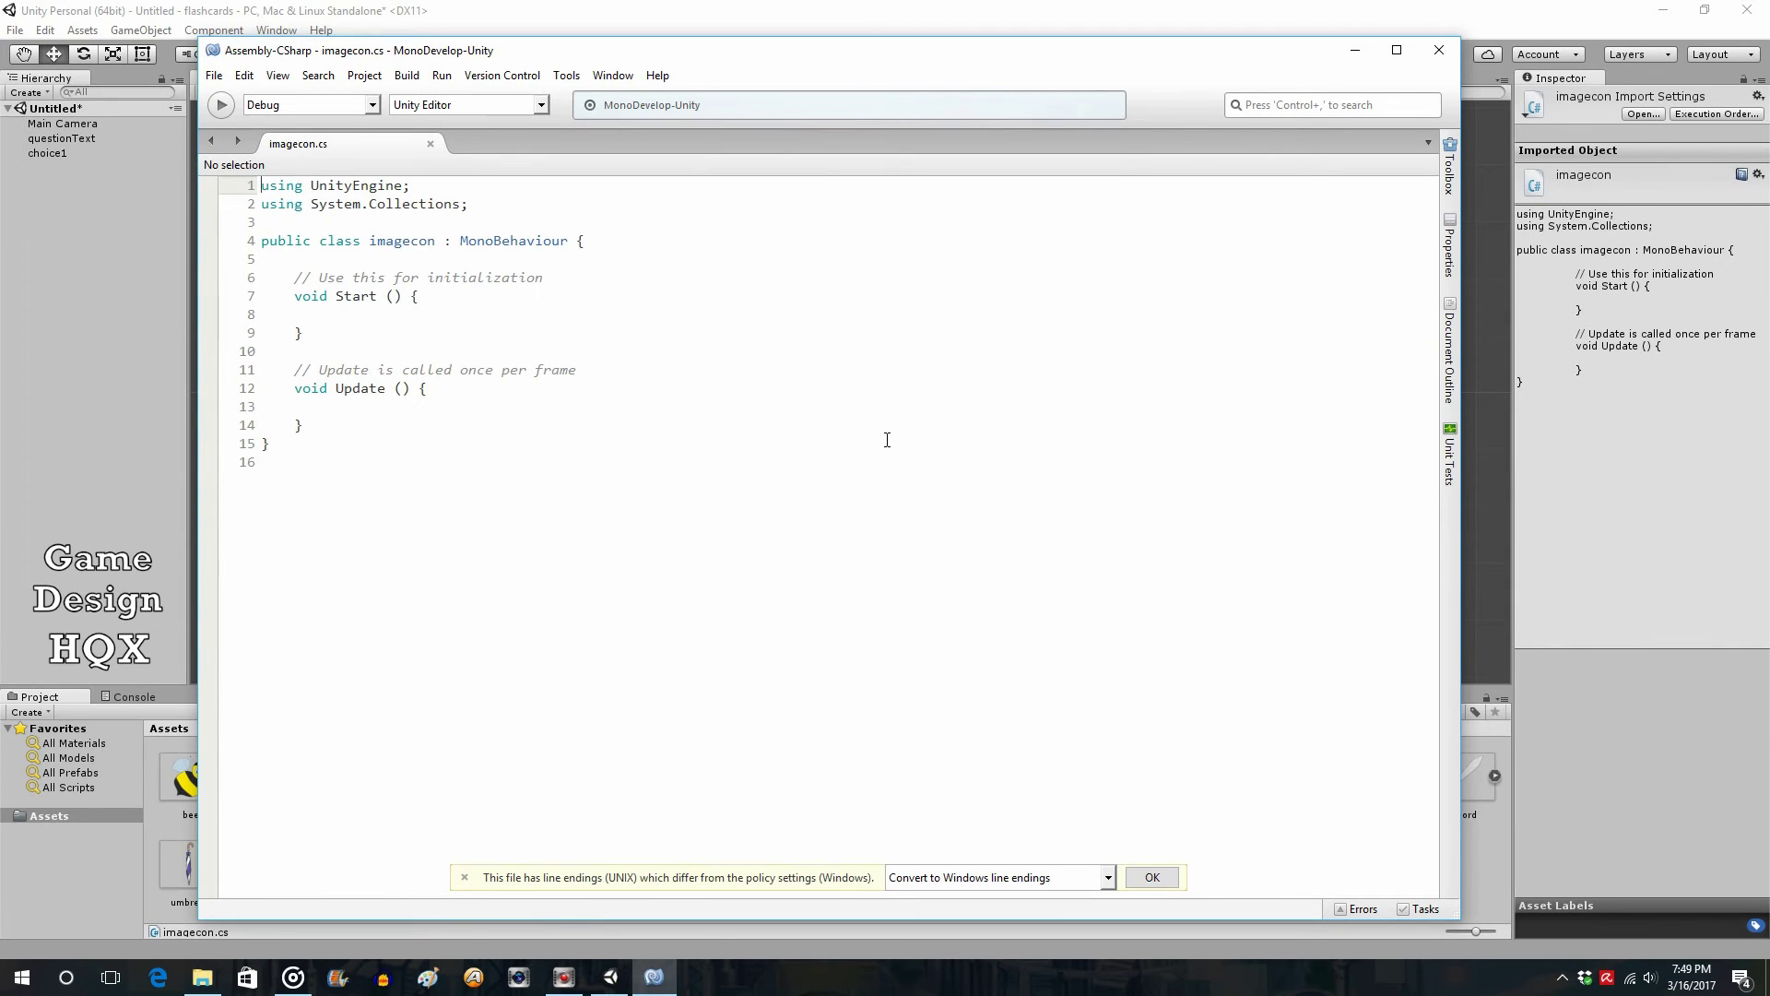
pyautogui.click(1152, 877)
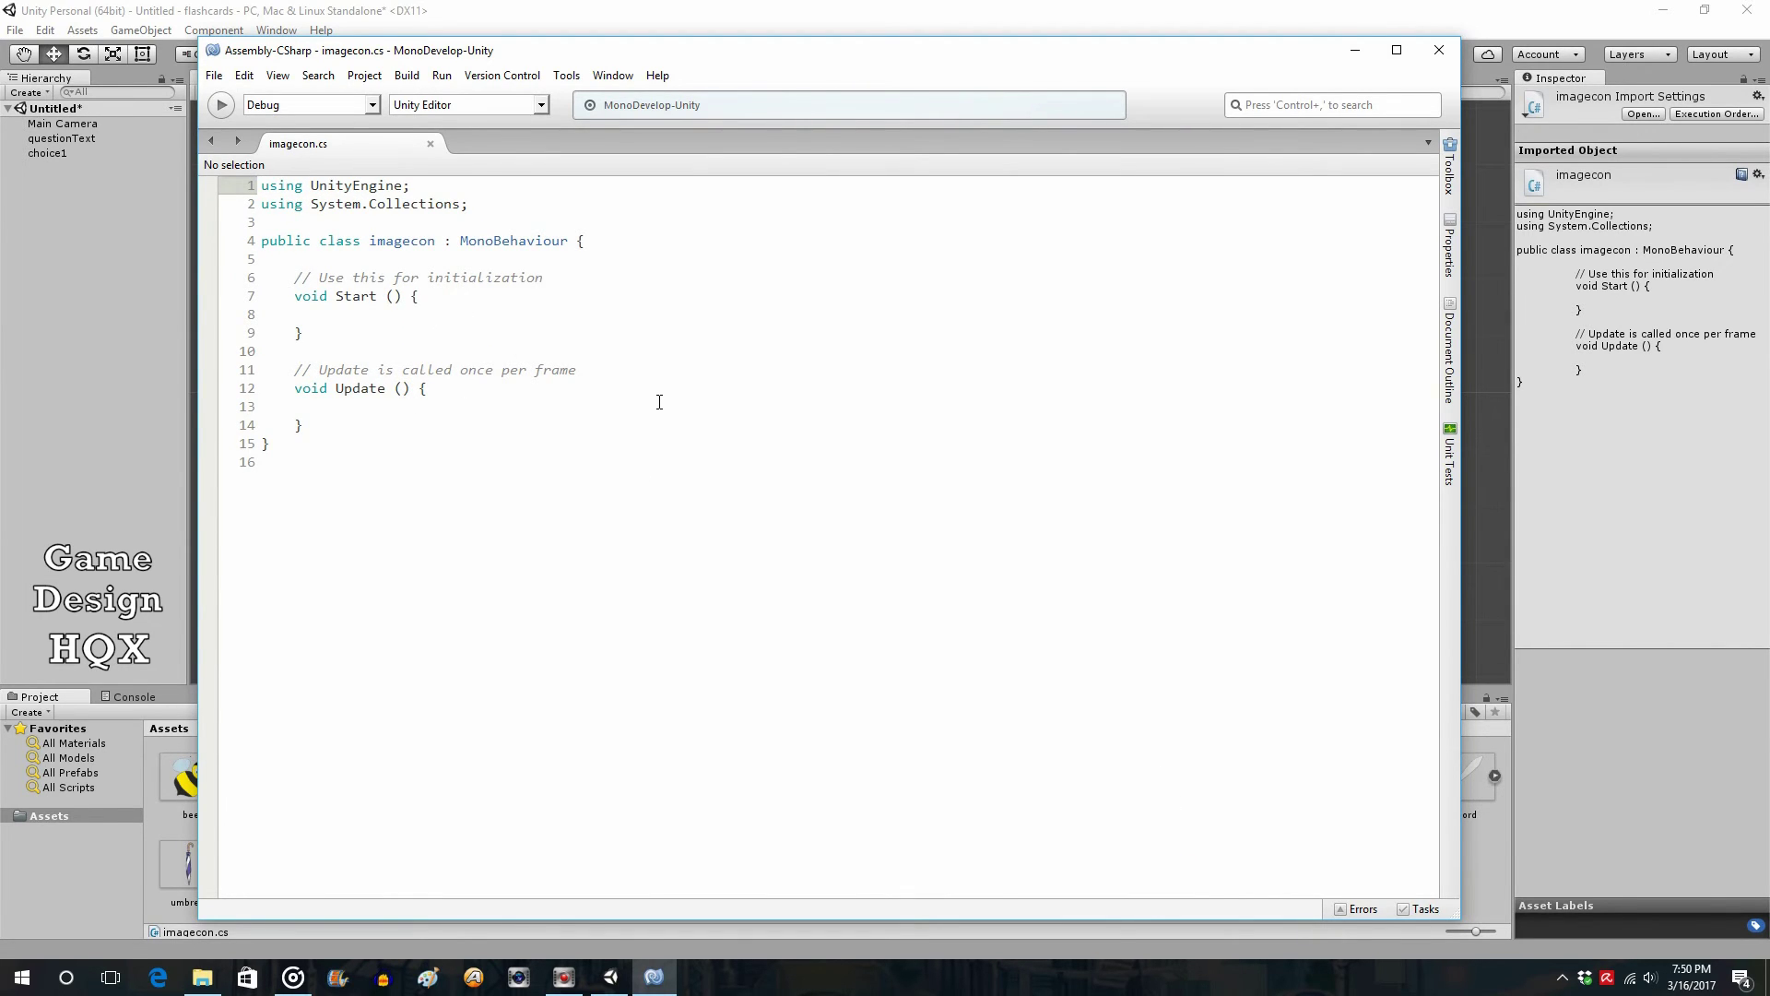
# - Highlight the using lines, the Start and Update methods, and the Update comment to explain the default script
pyautogui.click(502, 205)
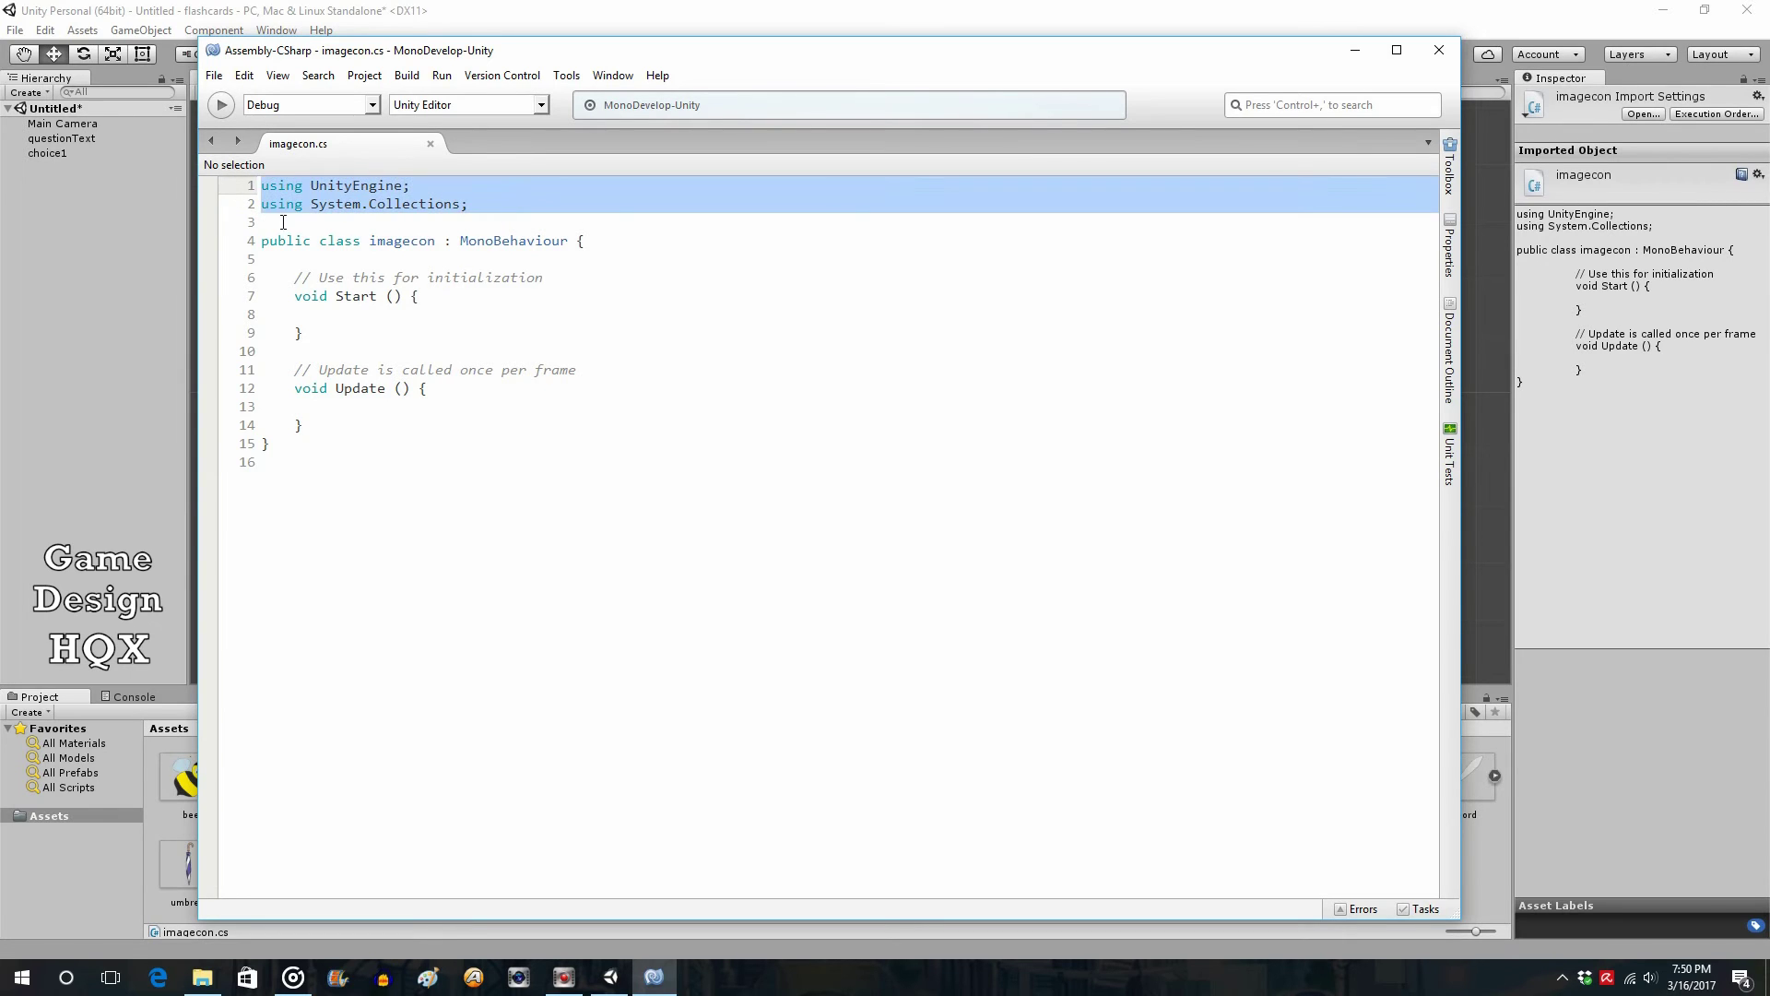
pyautogui.click(427, 434)
pyautogui.moveTo(281, 289); pyautogui.dragTo(320, 332)
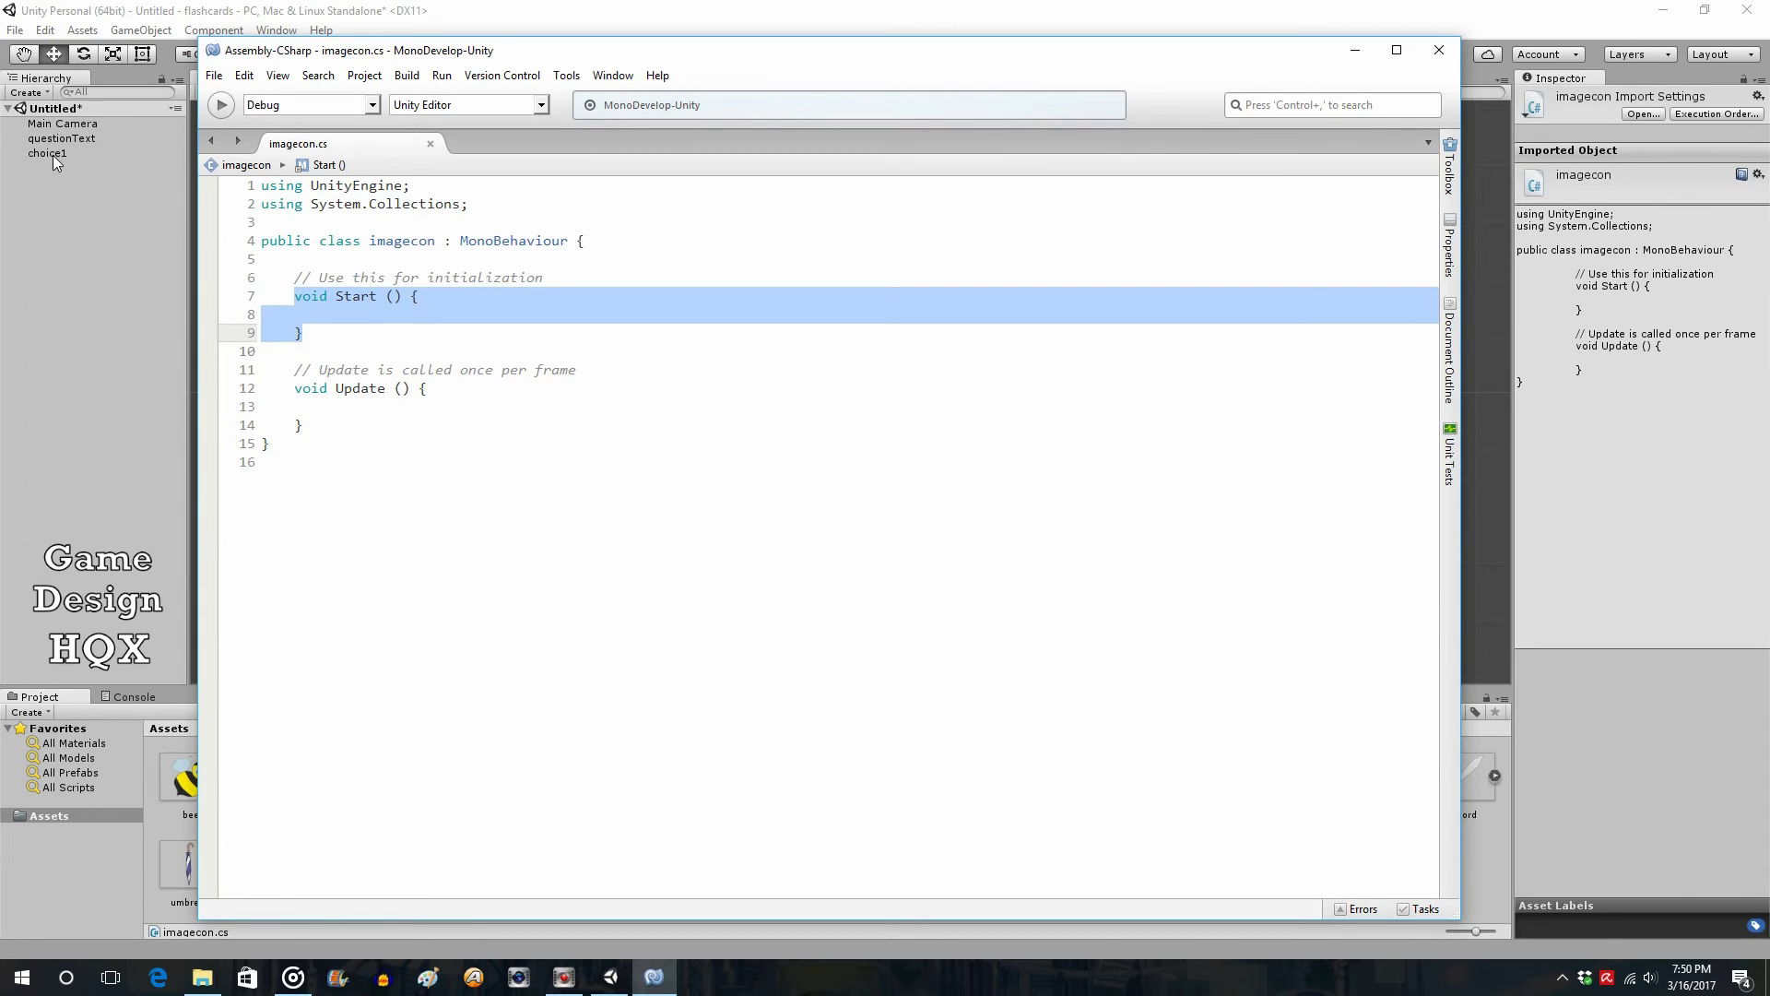
pyautogui.moveTo(286, 390); pyautogui.dragTo(269, 444)
pyautogui.moveTo(279, 303); pyautogui.dragTo(296, 325)
pyautogui.click(332, 348)
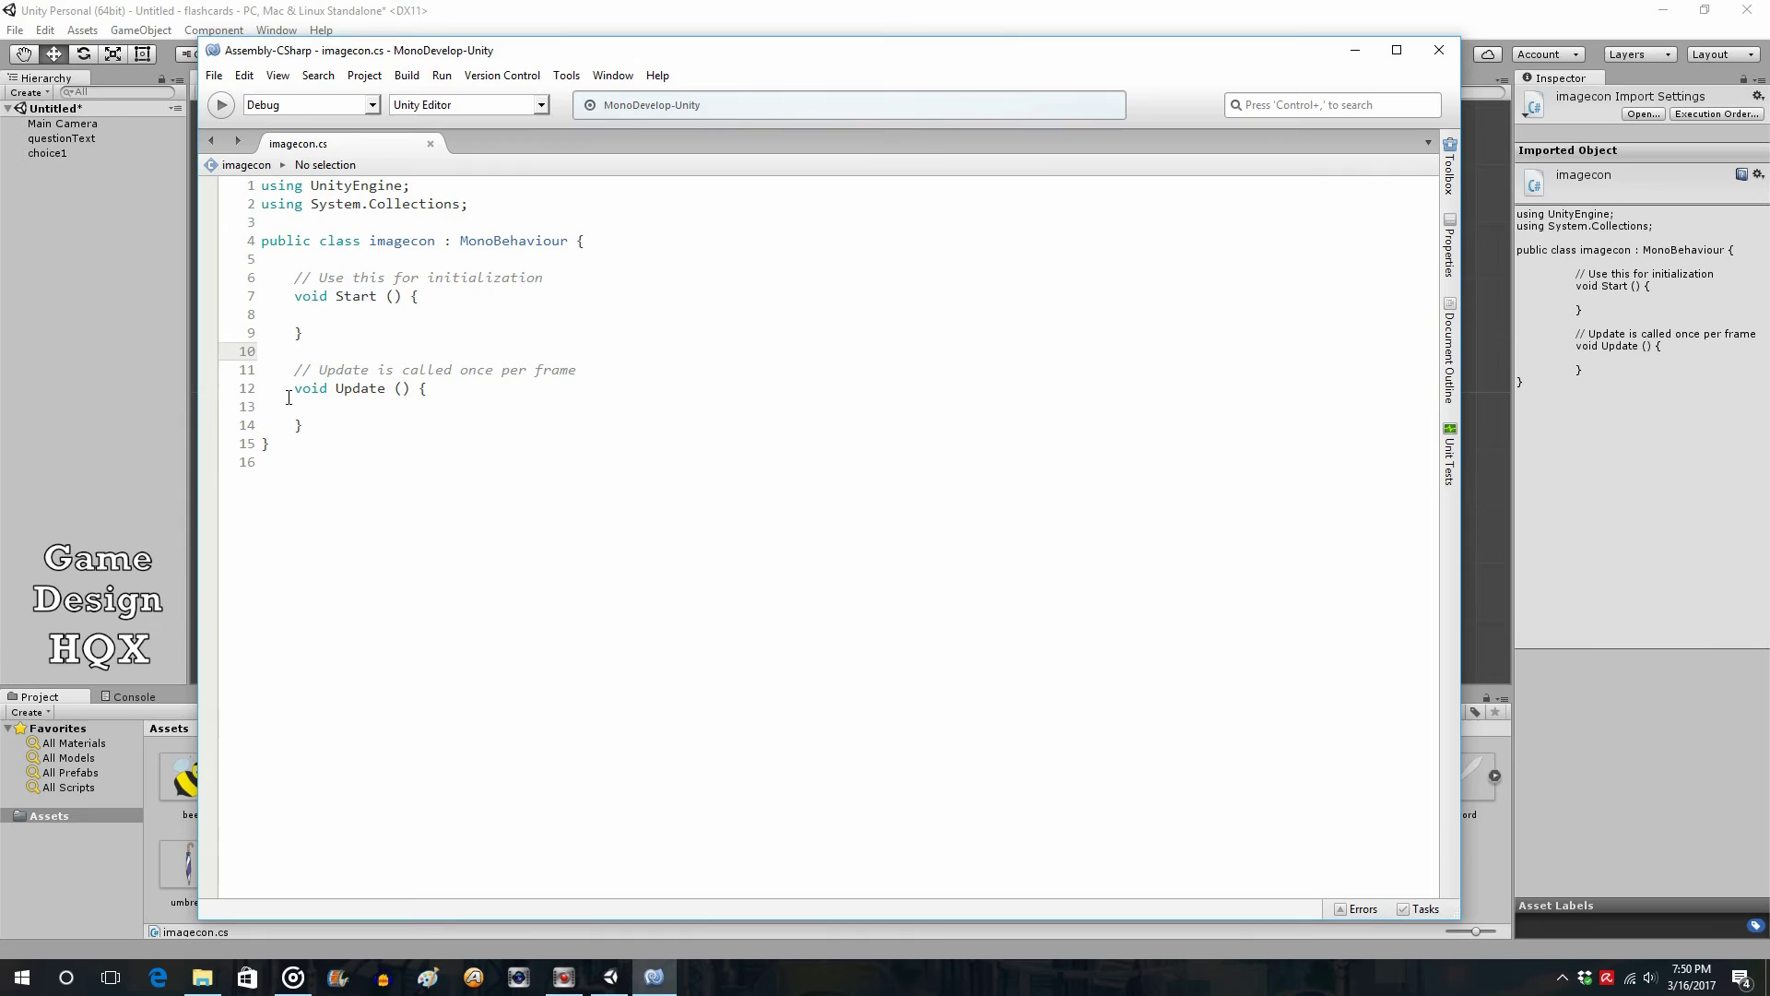
pyautogui.moveTo(293, 390); pyautogui.dragTo(272, 446)
pyautogui.click(359, 471)
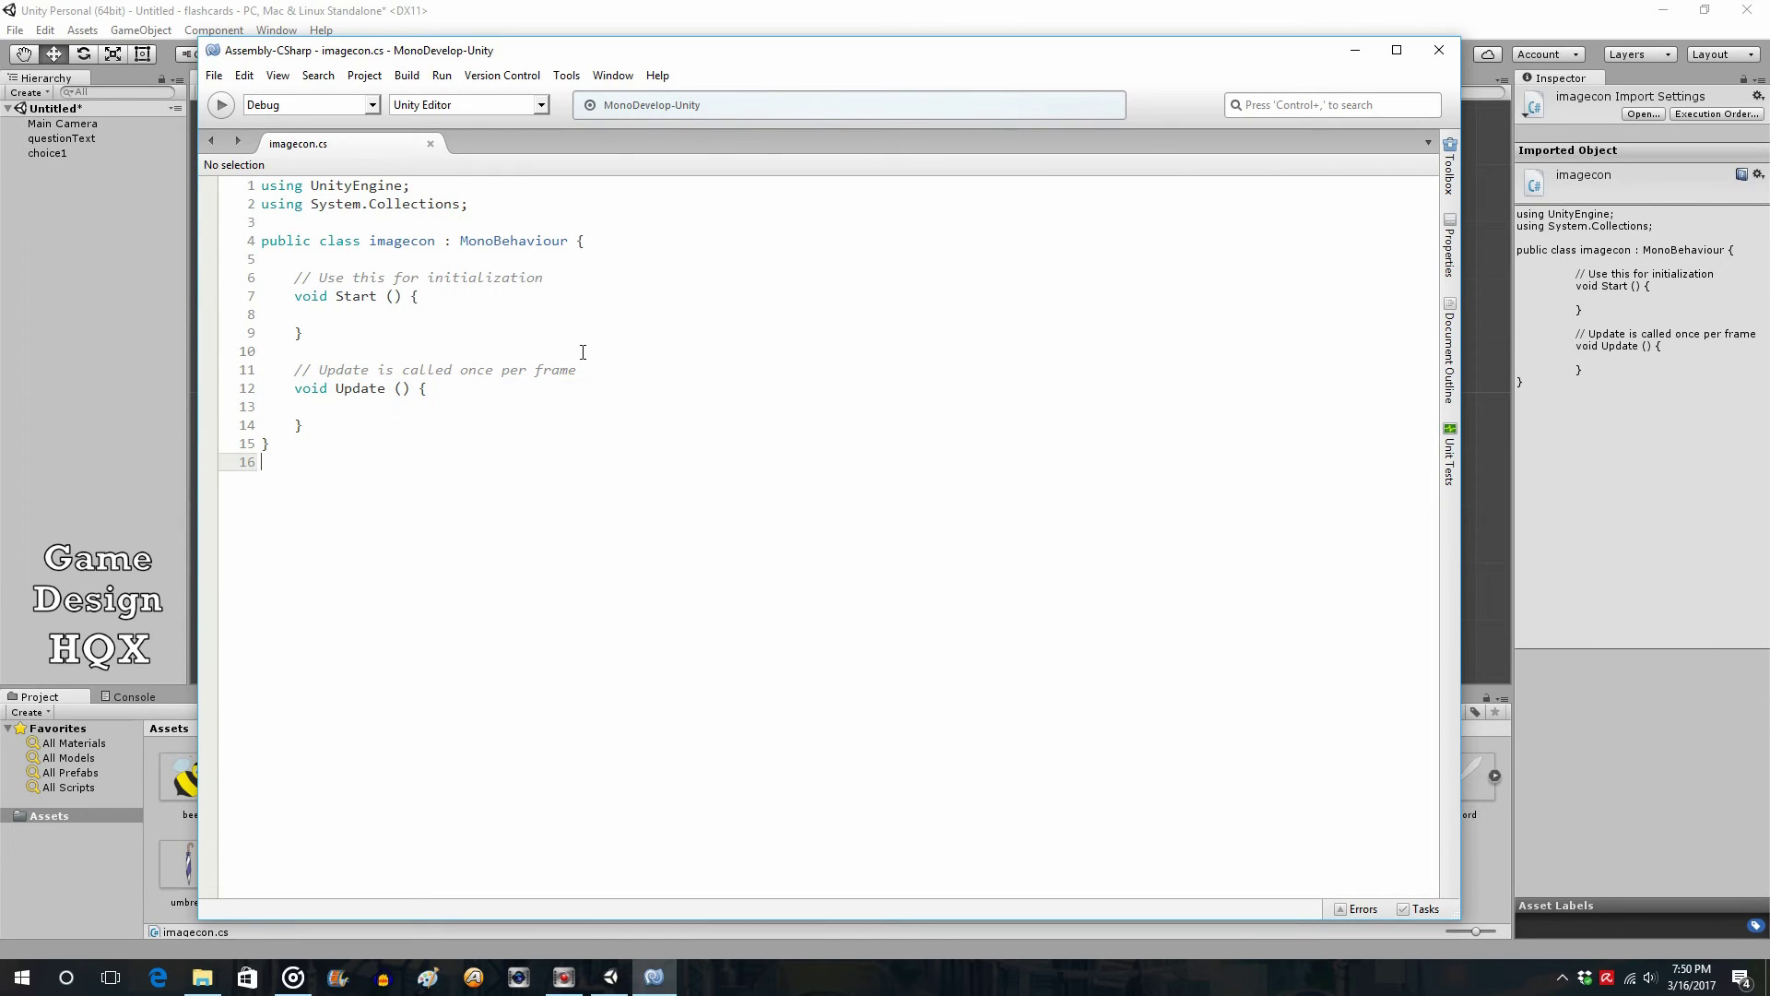
pyautogui.moveTo(590, 371); pyautogui.dragTo(293, 381)
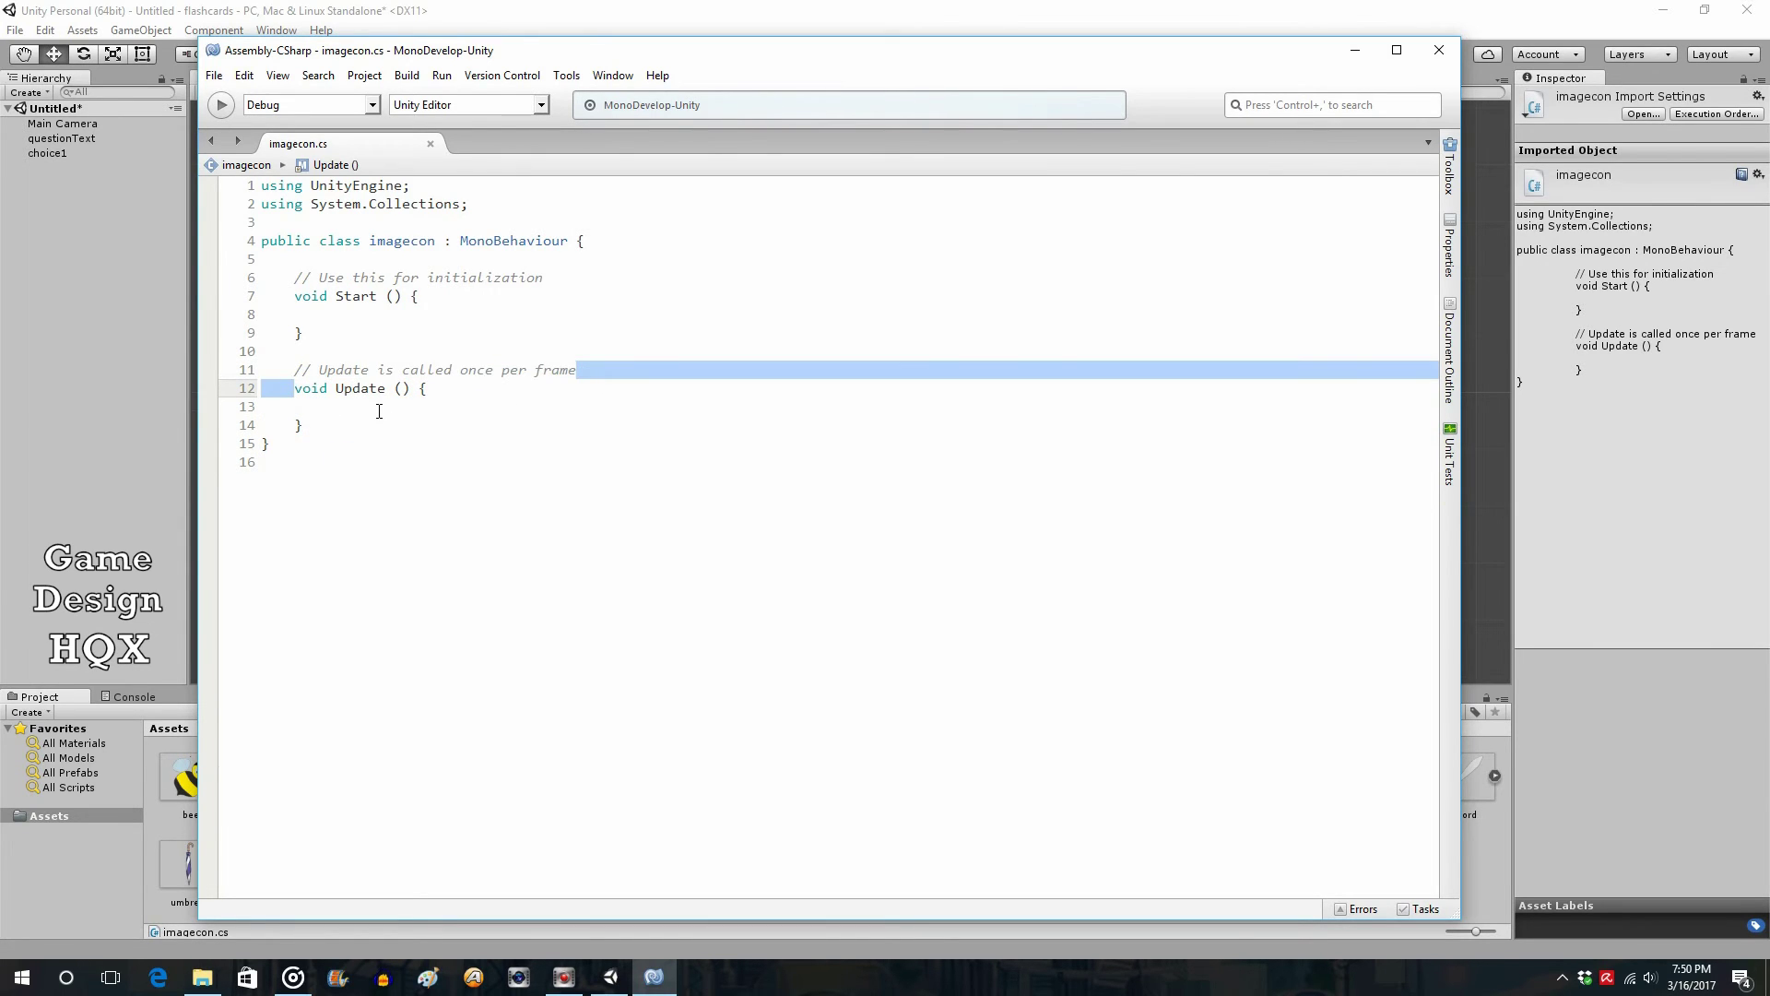
pyautogui.click(582, 371)
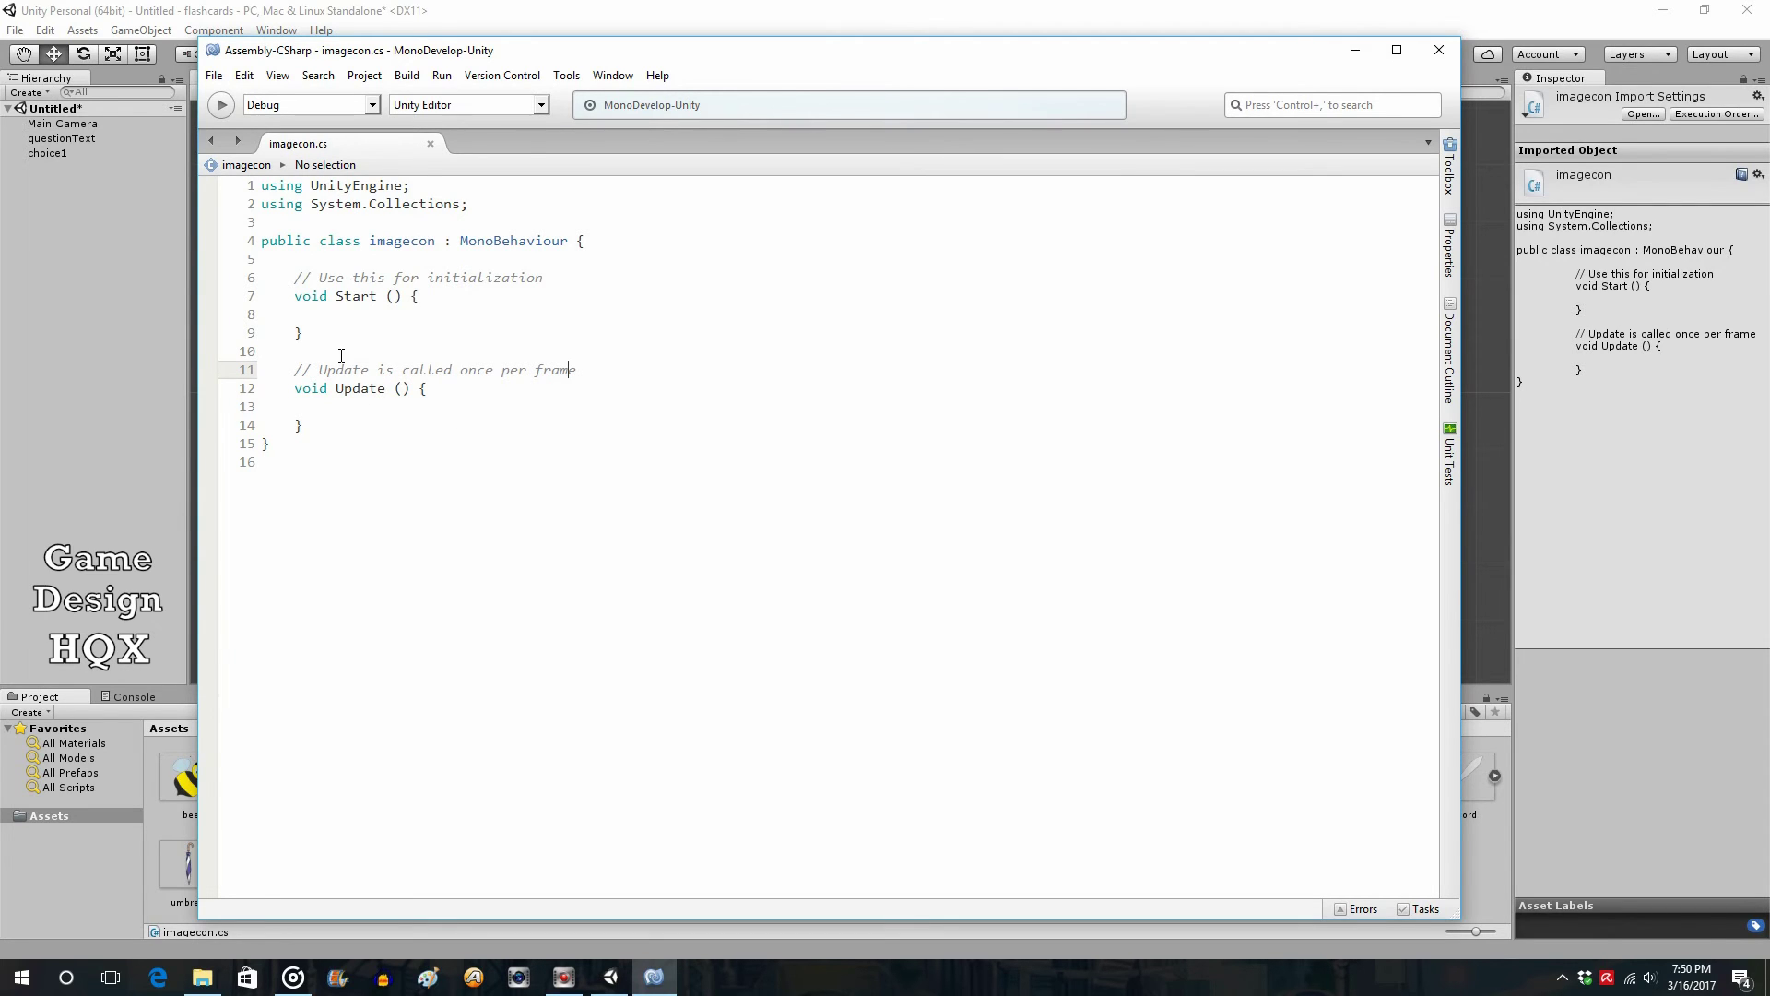
# - Declare public Sprite fields image1 and image2 above the Start method
pyautogui.click(314, 261)
pyautogui.press('Return')
pyautogui.press('Return')
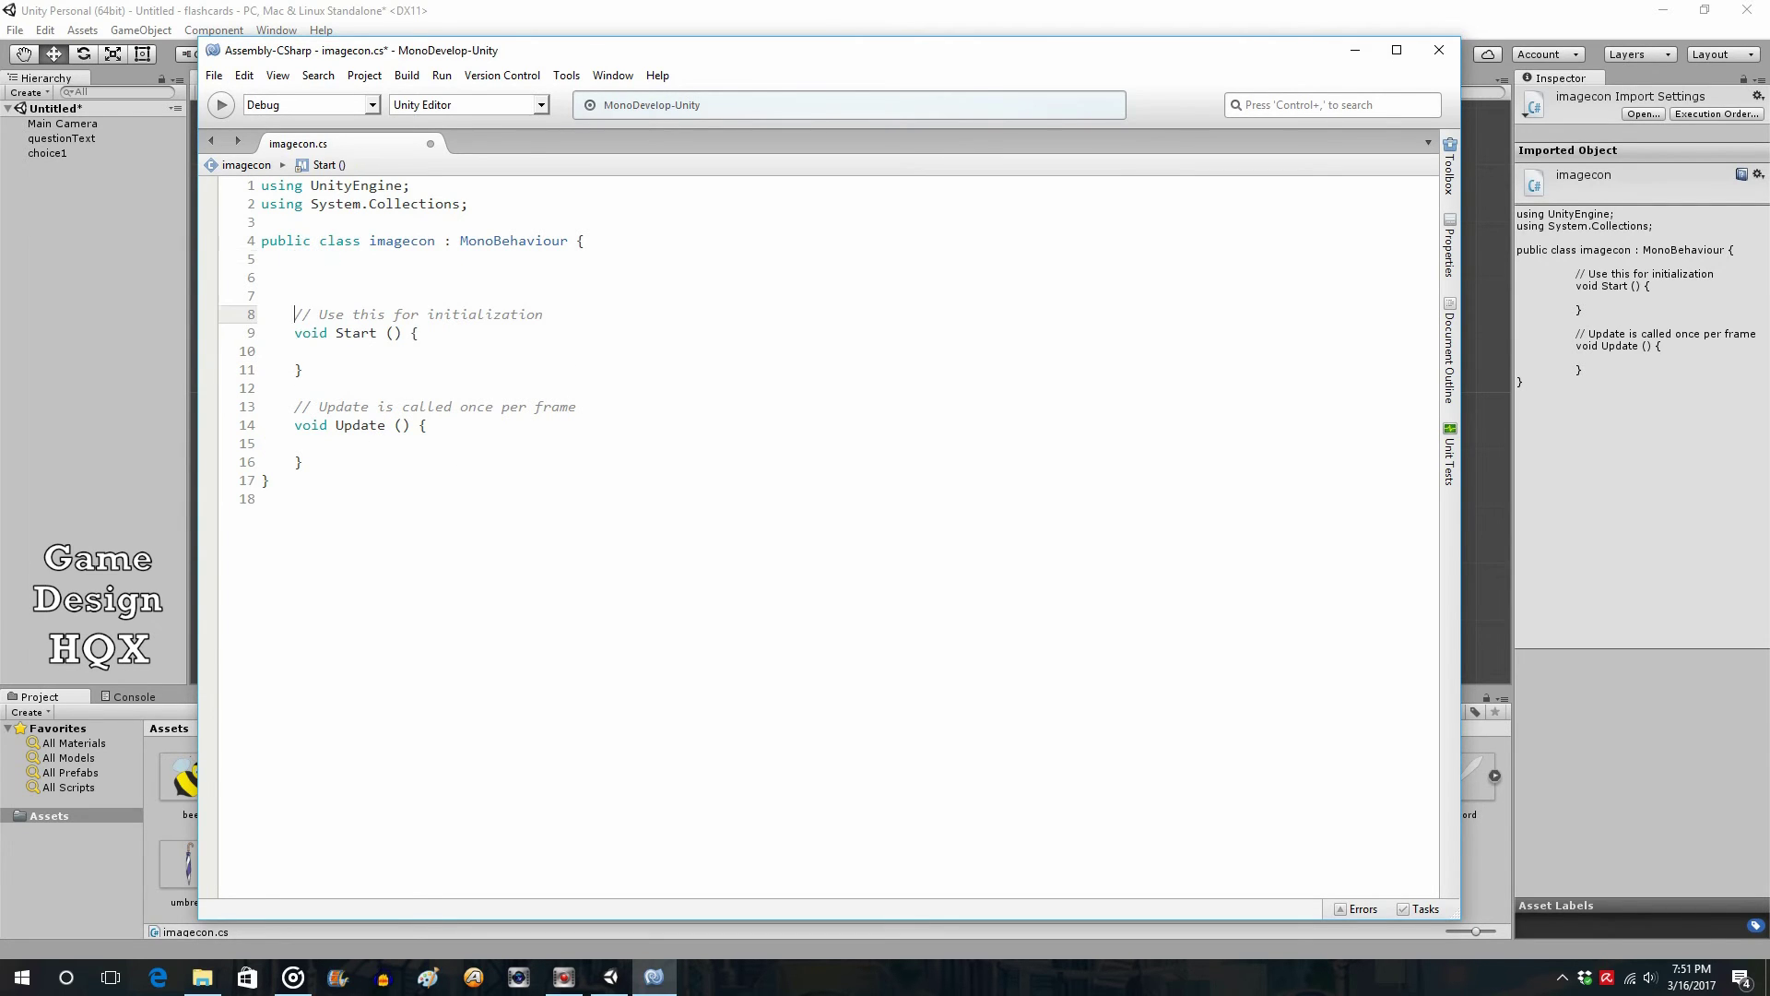
pyautogui.press('Up')
pyautogui.press('Up')
pyautogui.write('pub')
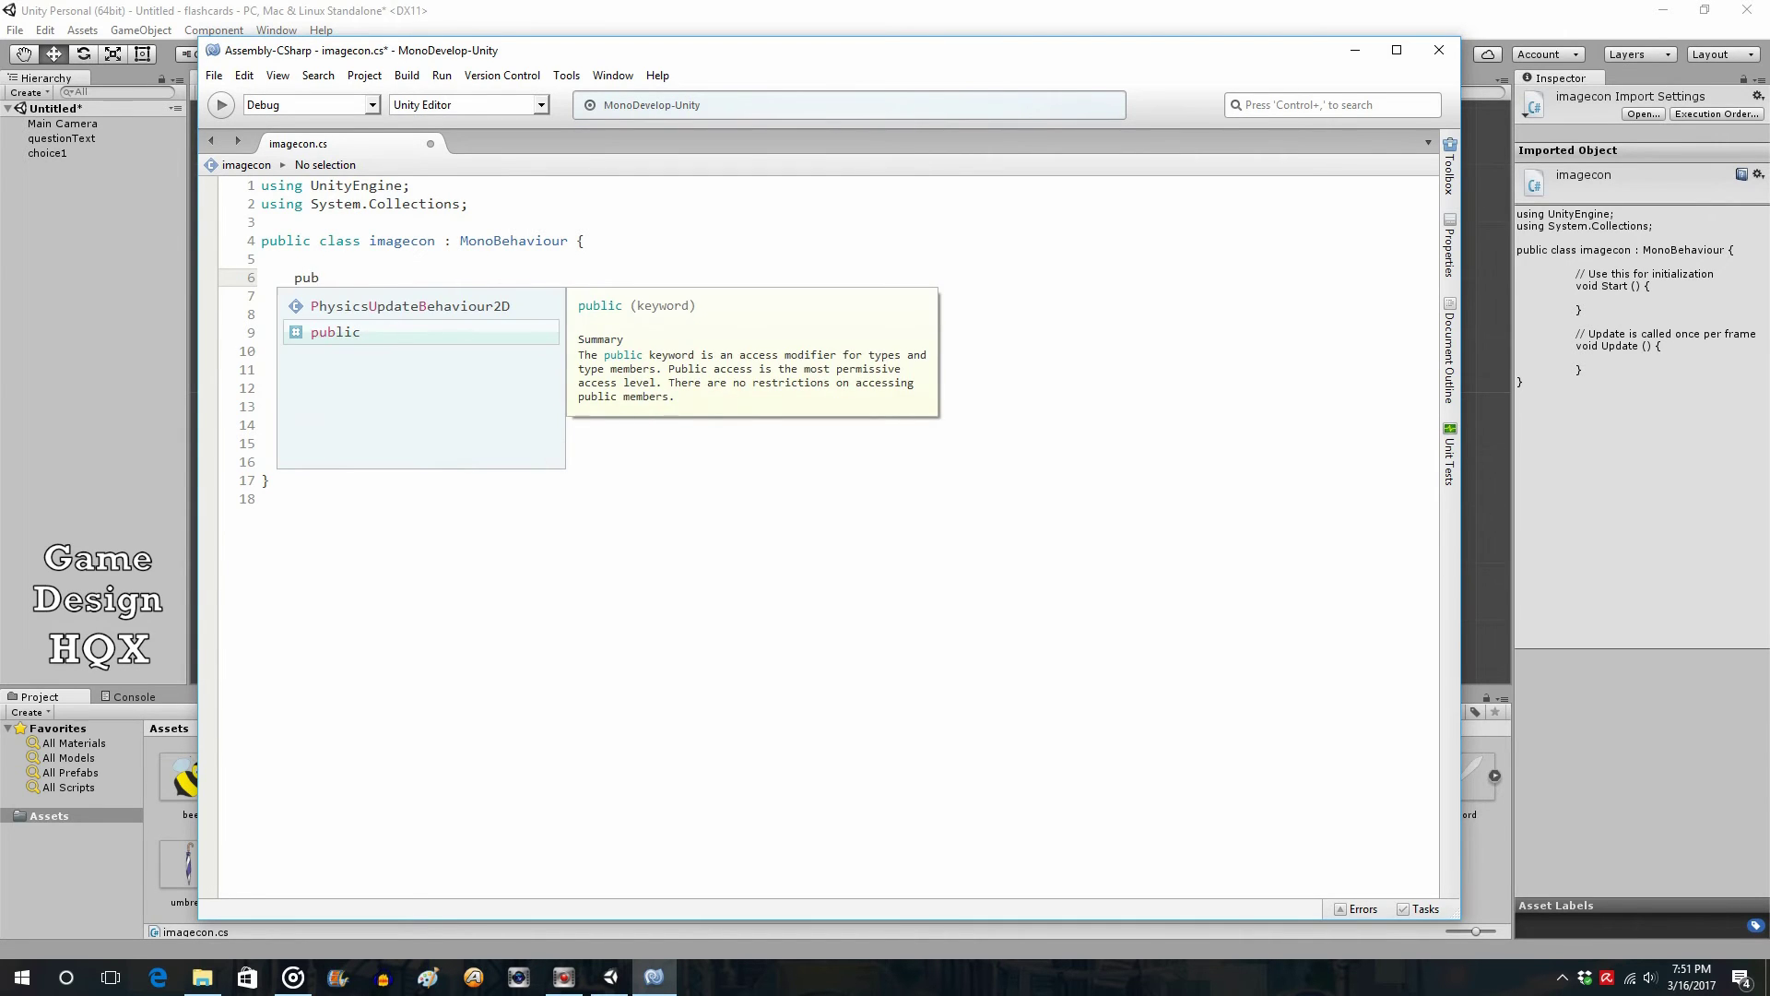
pyautogui.press('Return')
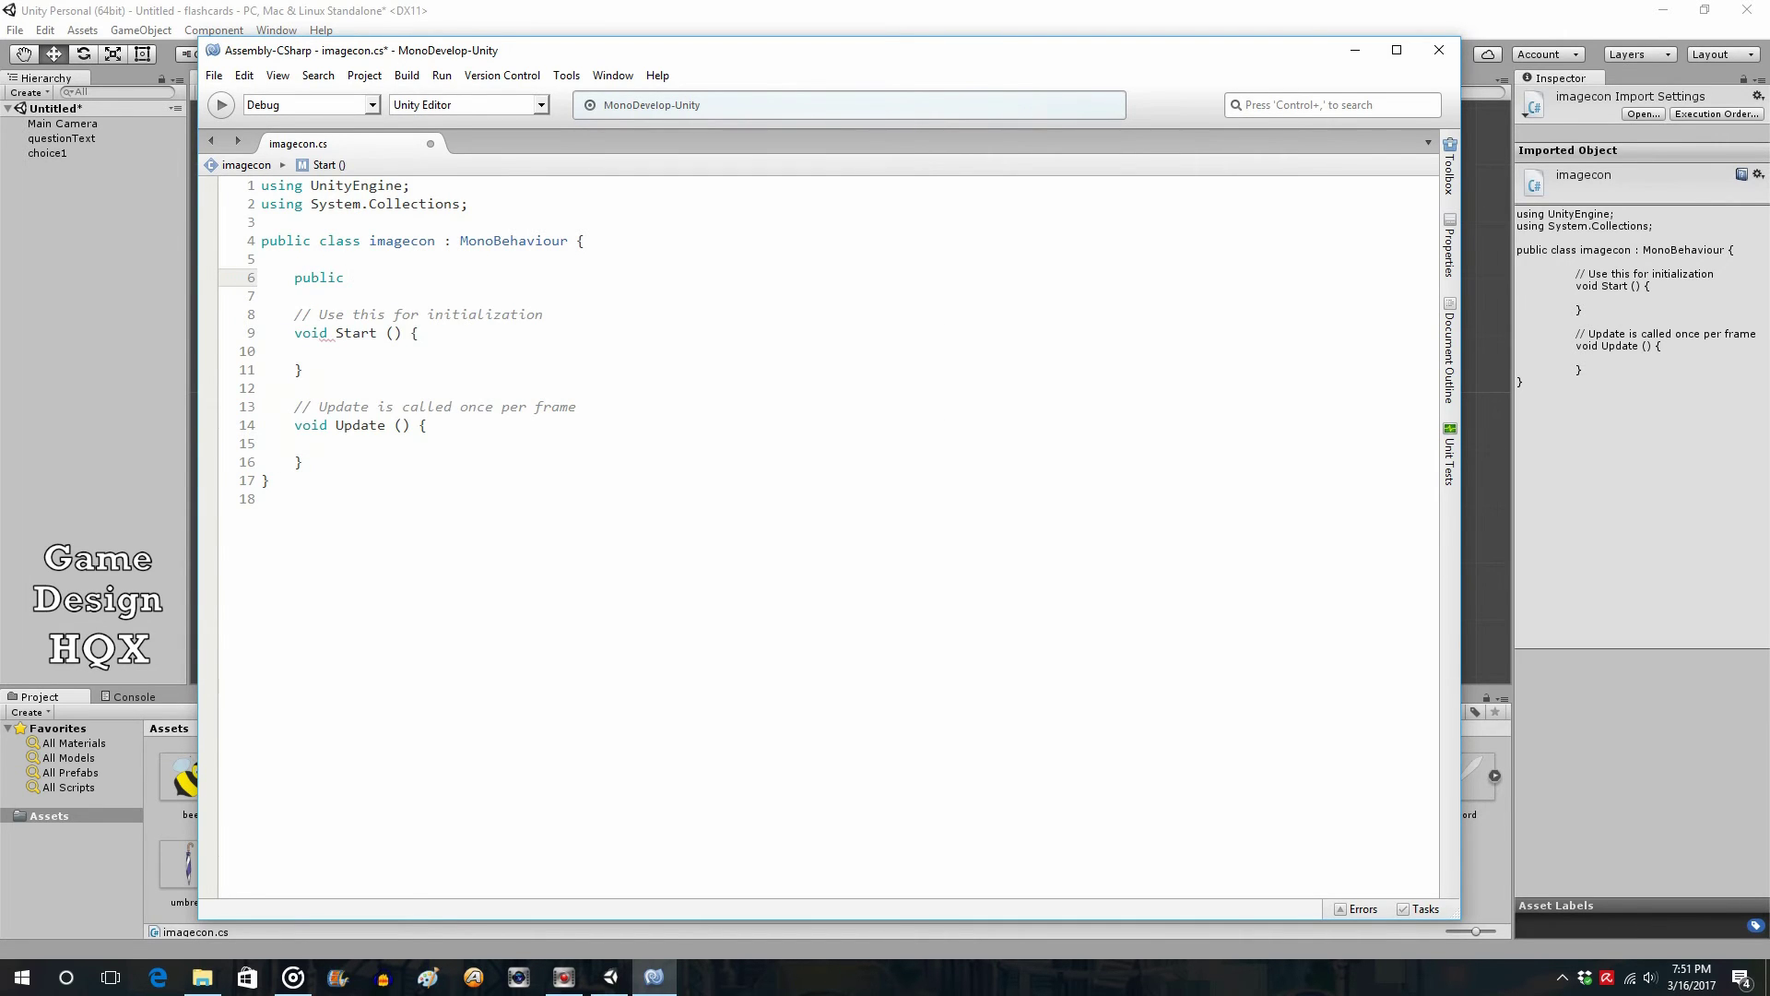
pyautogui.write('Sprite image1;')
pyautogui.press('Return')
pyautogui.write('p')
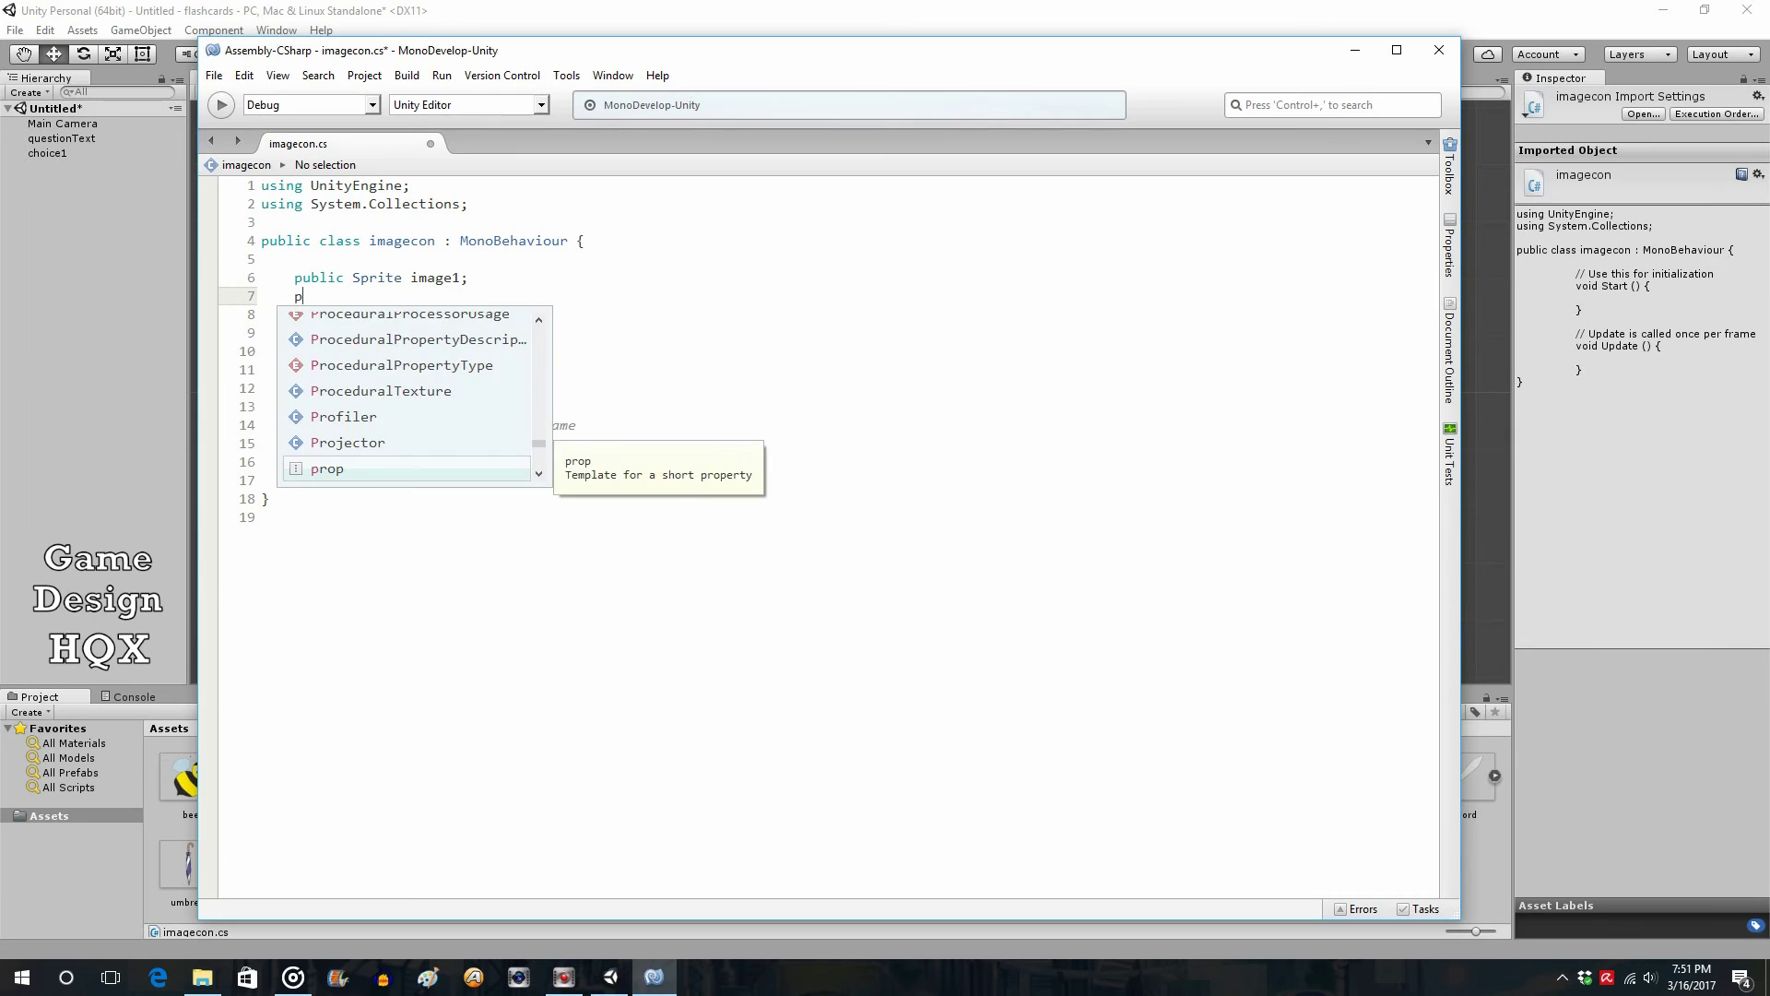
pyautogui.write('ublic Sp')
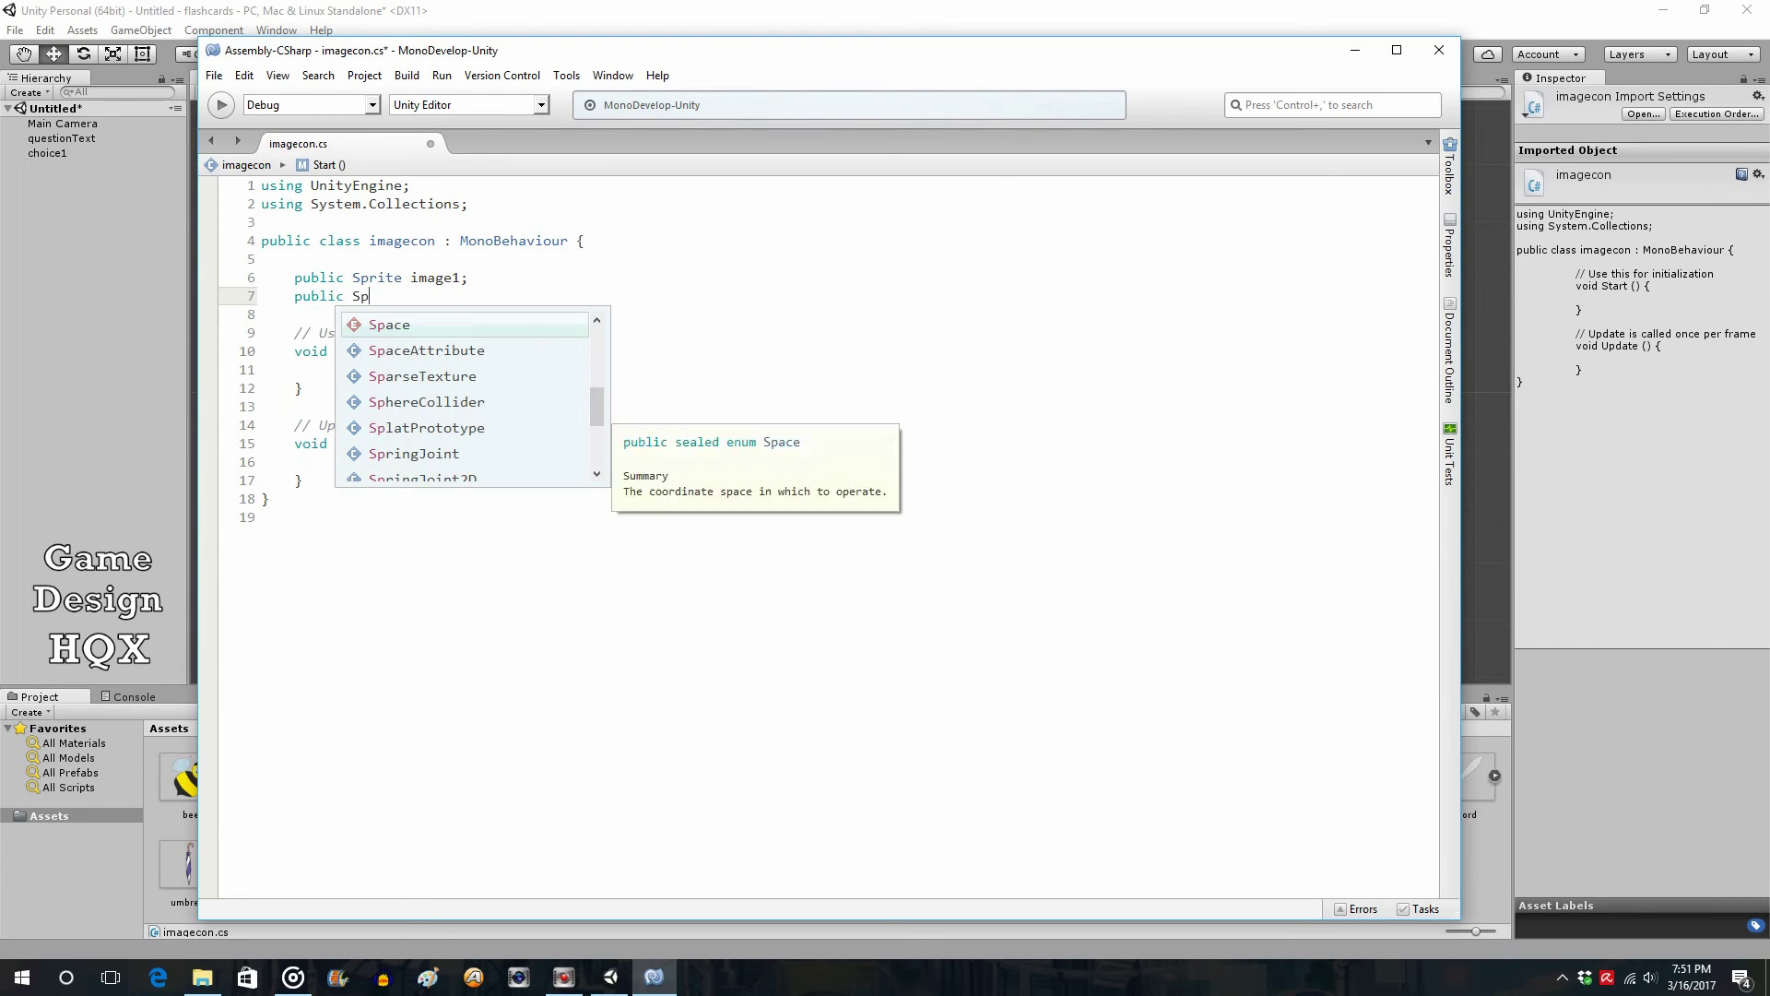
pyautogui.write('r')
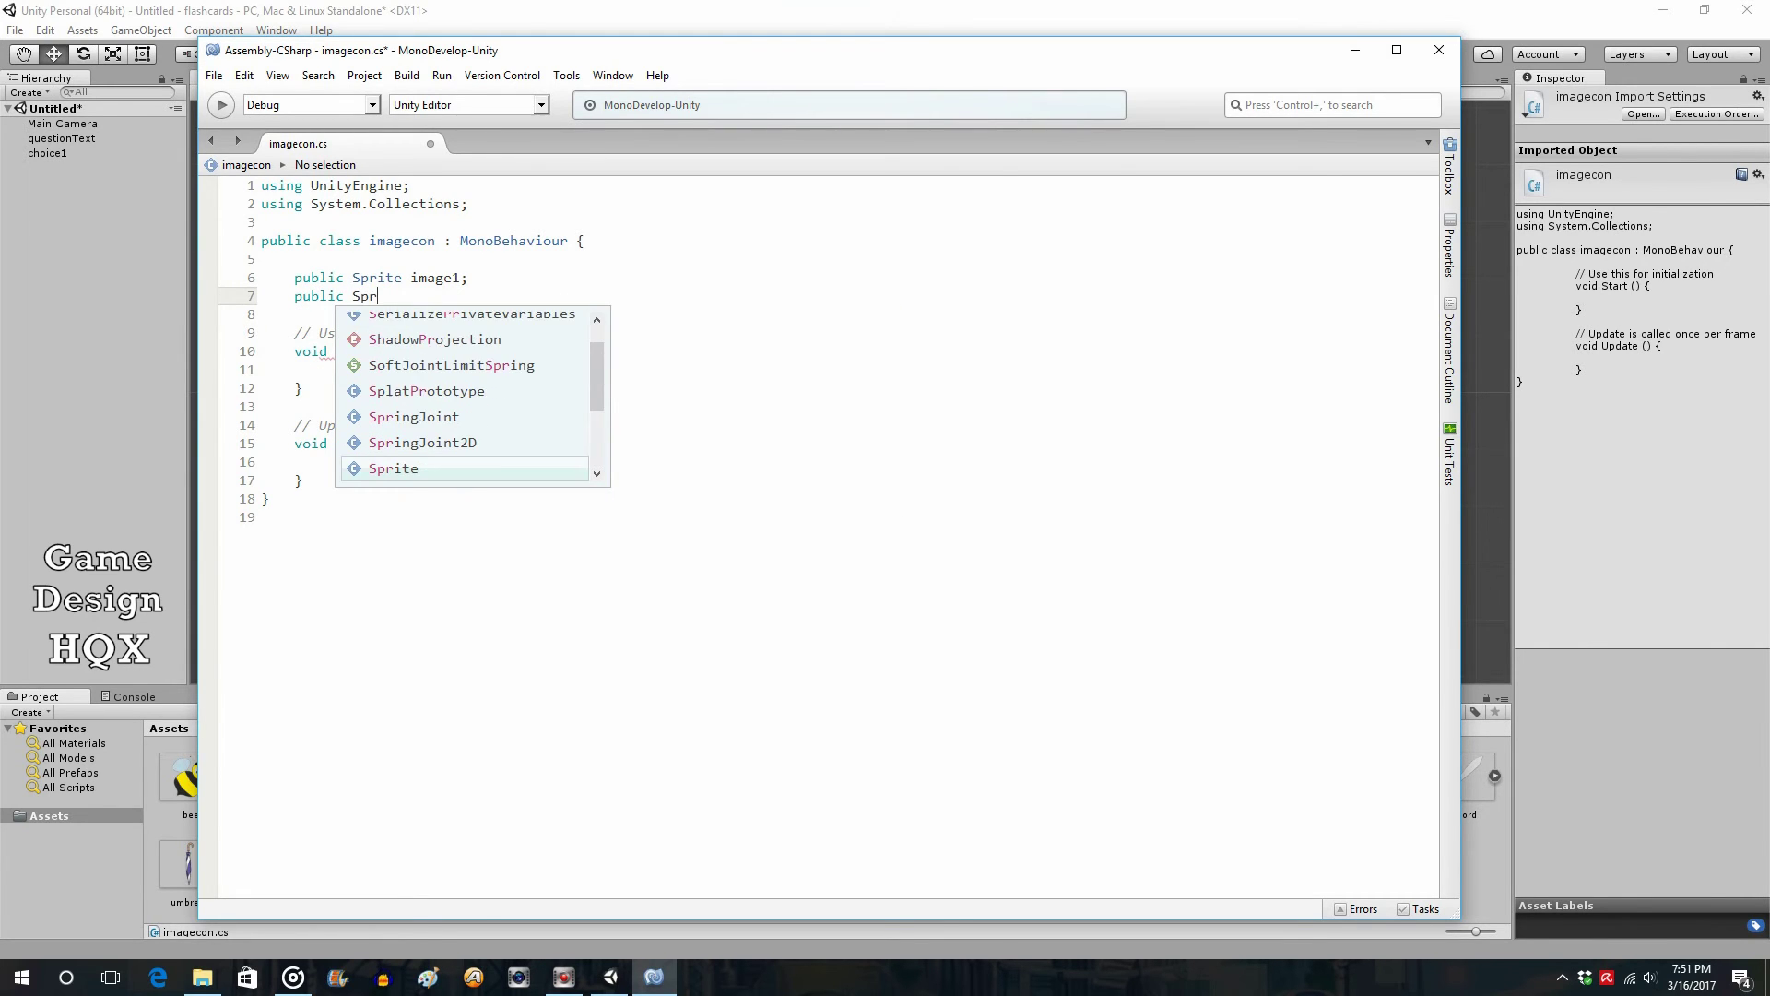
pyautogui.write('ite i')
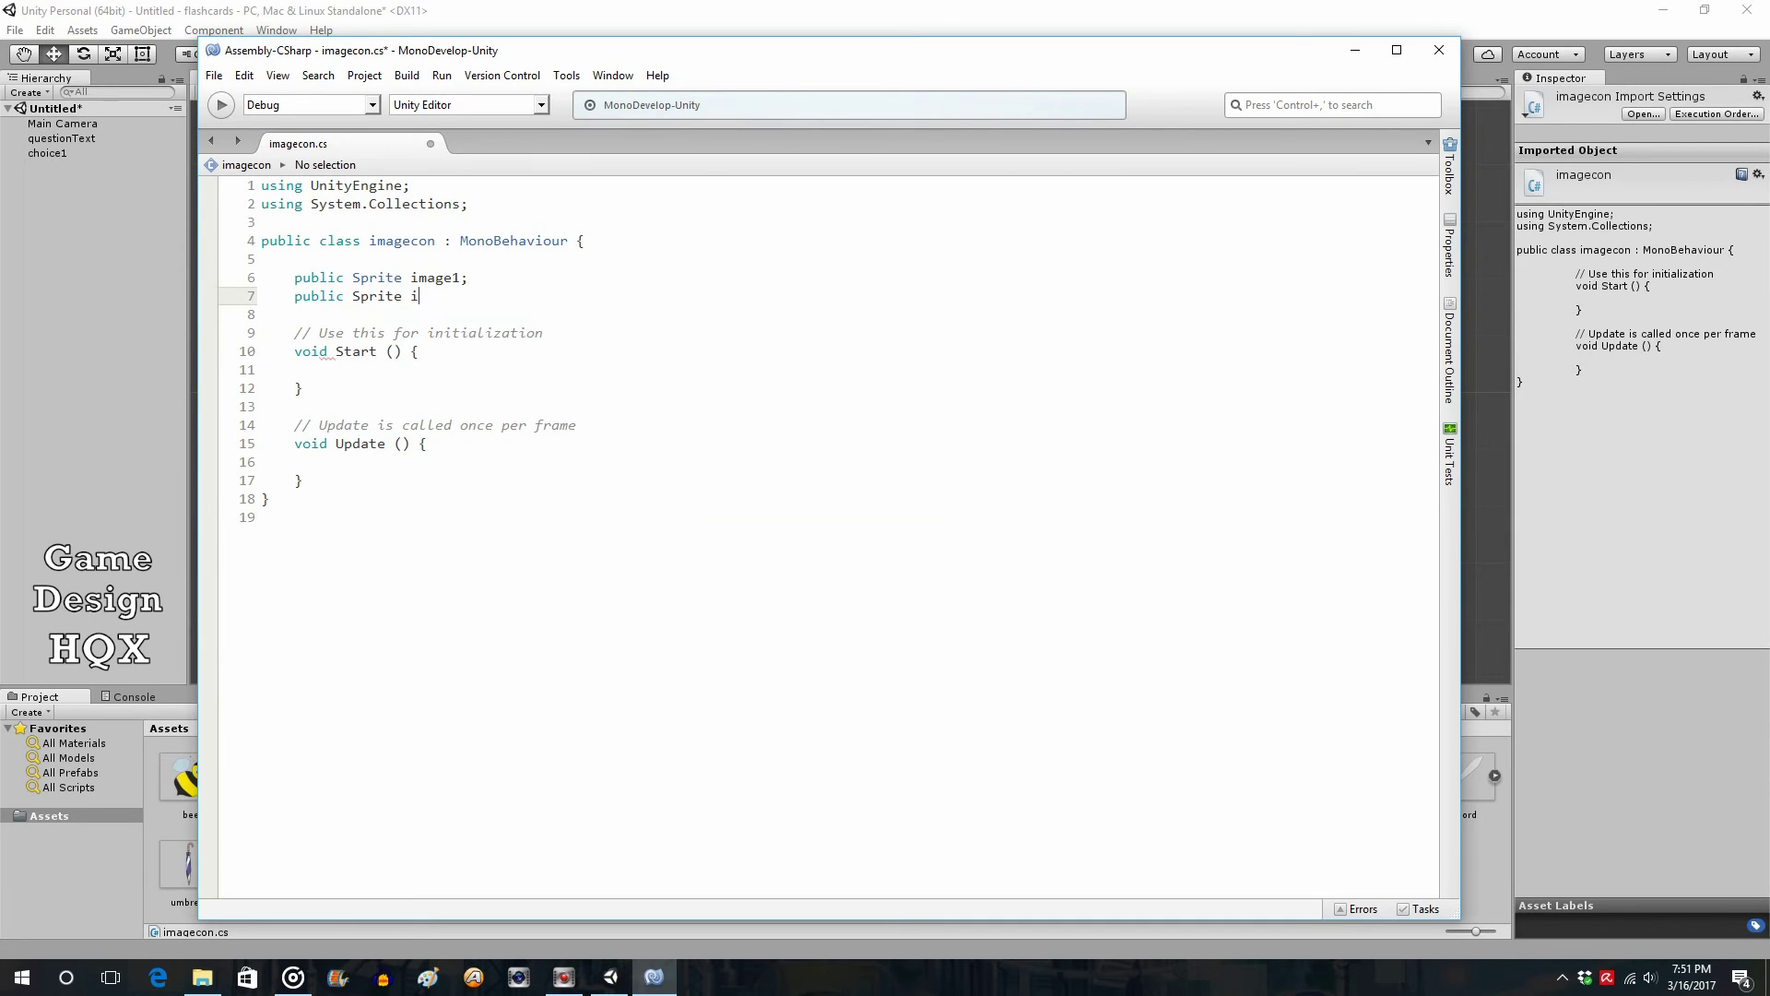
pyautogui.write('mage2;')
pyautogui.press('Return')
# - Add public Sprite fields image3, image4, image5 and image6
pyautogui.write('pub')
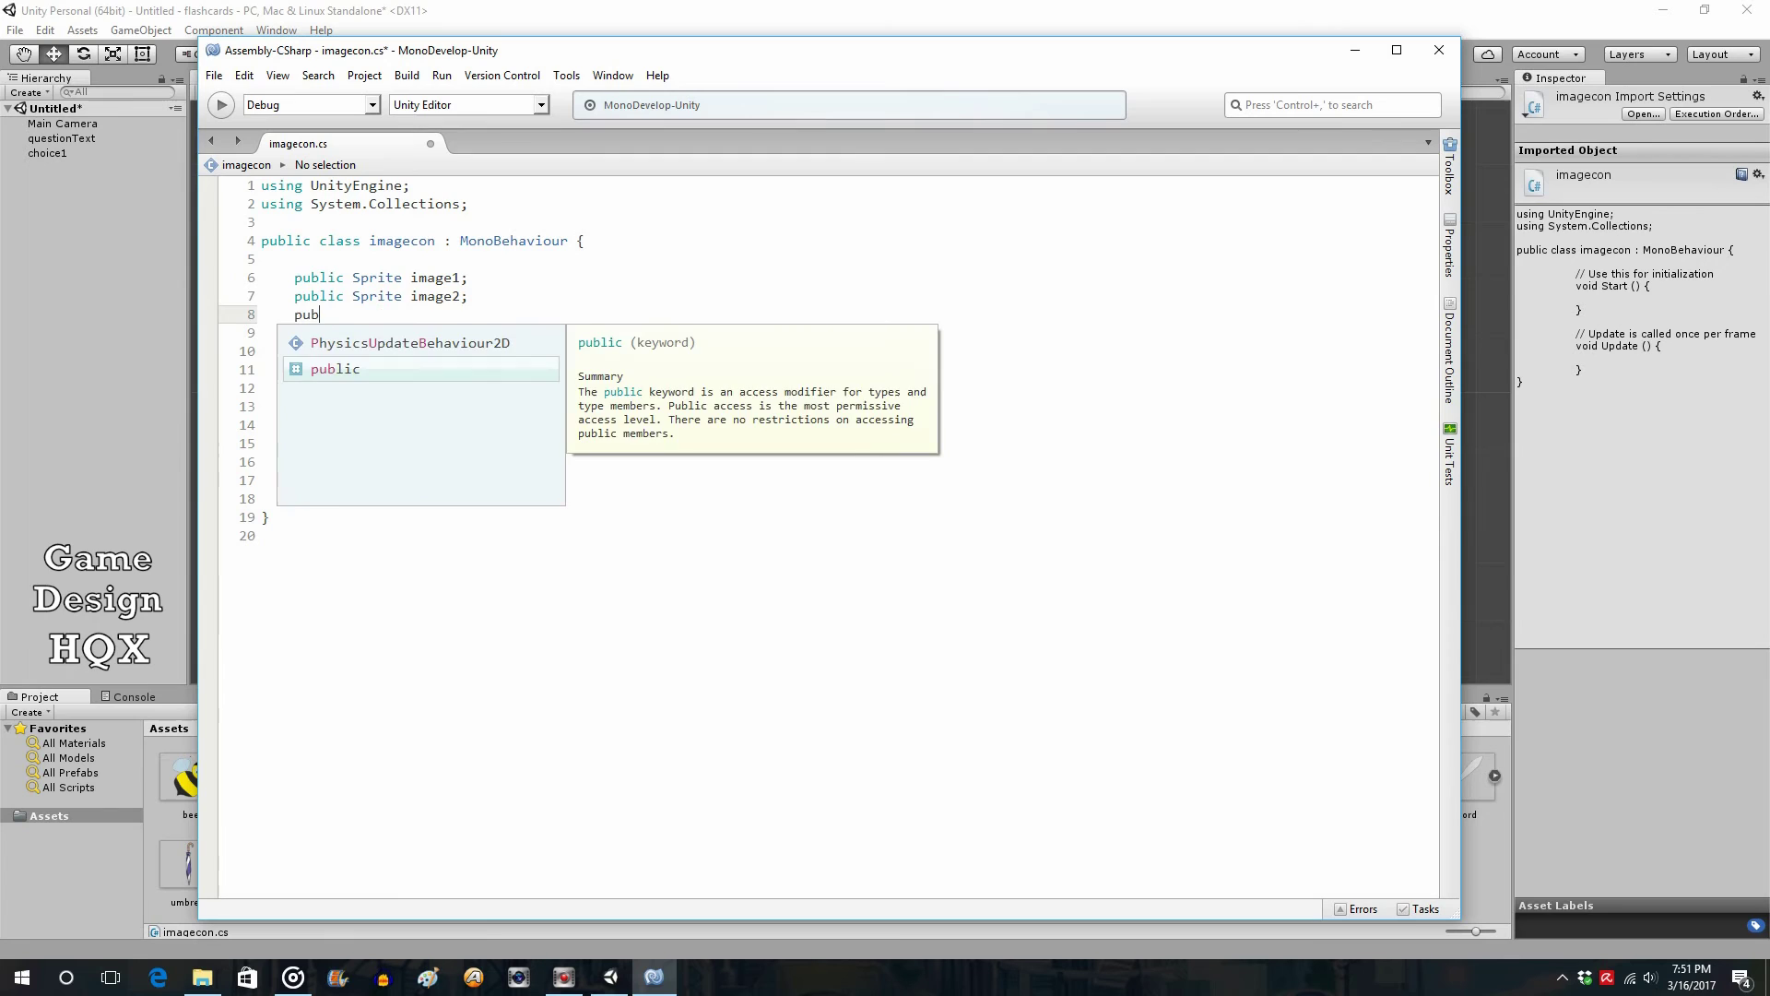
pyautogui.write('lic Sprite')
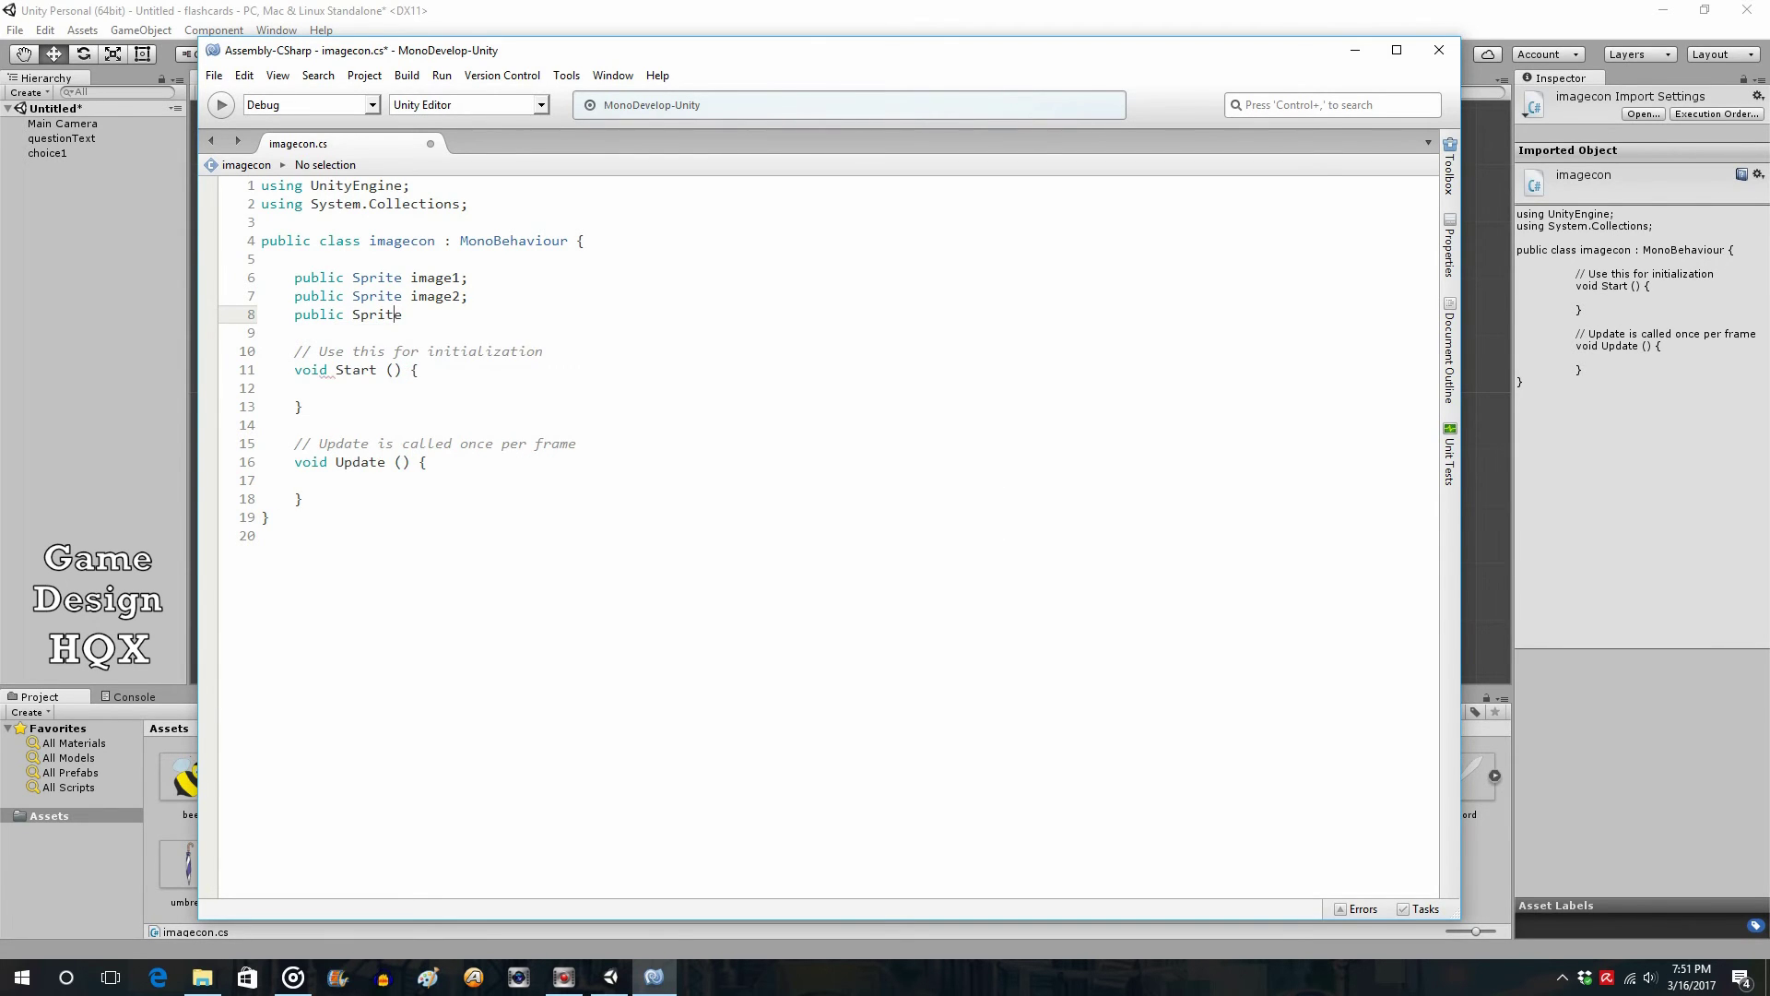
pyautogui.write(' image3;')
pyautogui.press('Return')
pyautogui.write('pu')
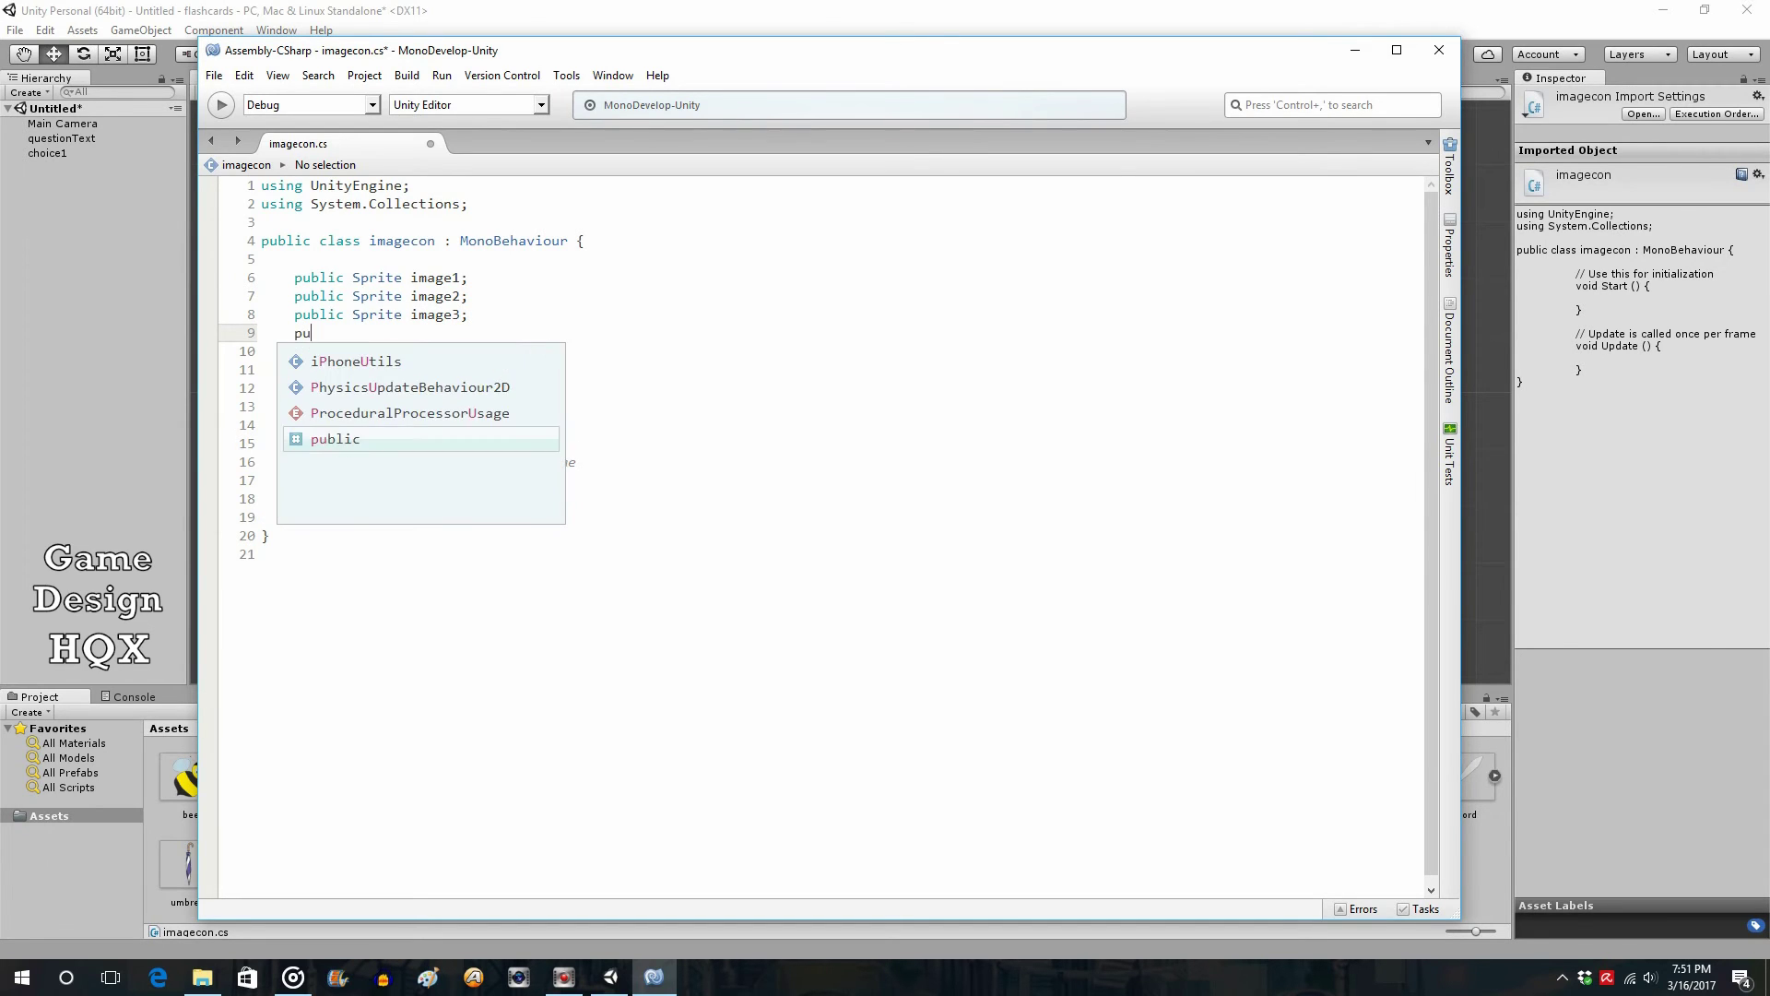
pyautogui.write('blic Sp')
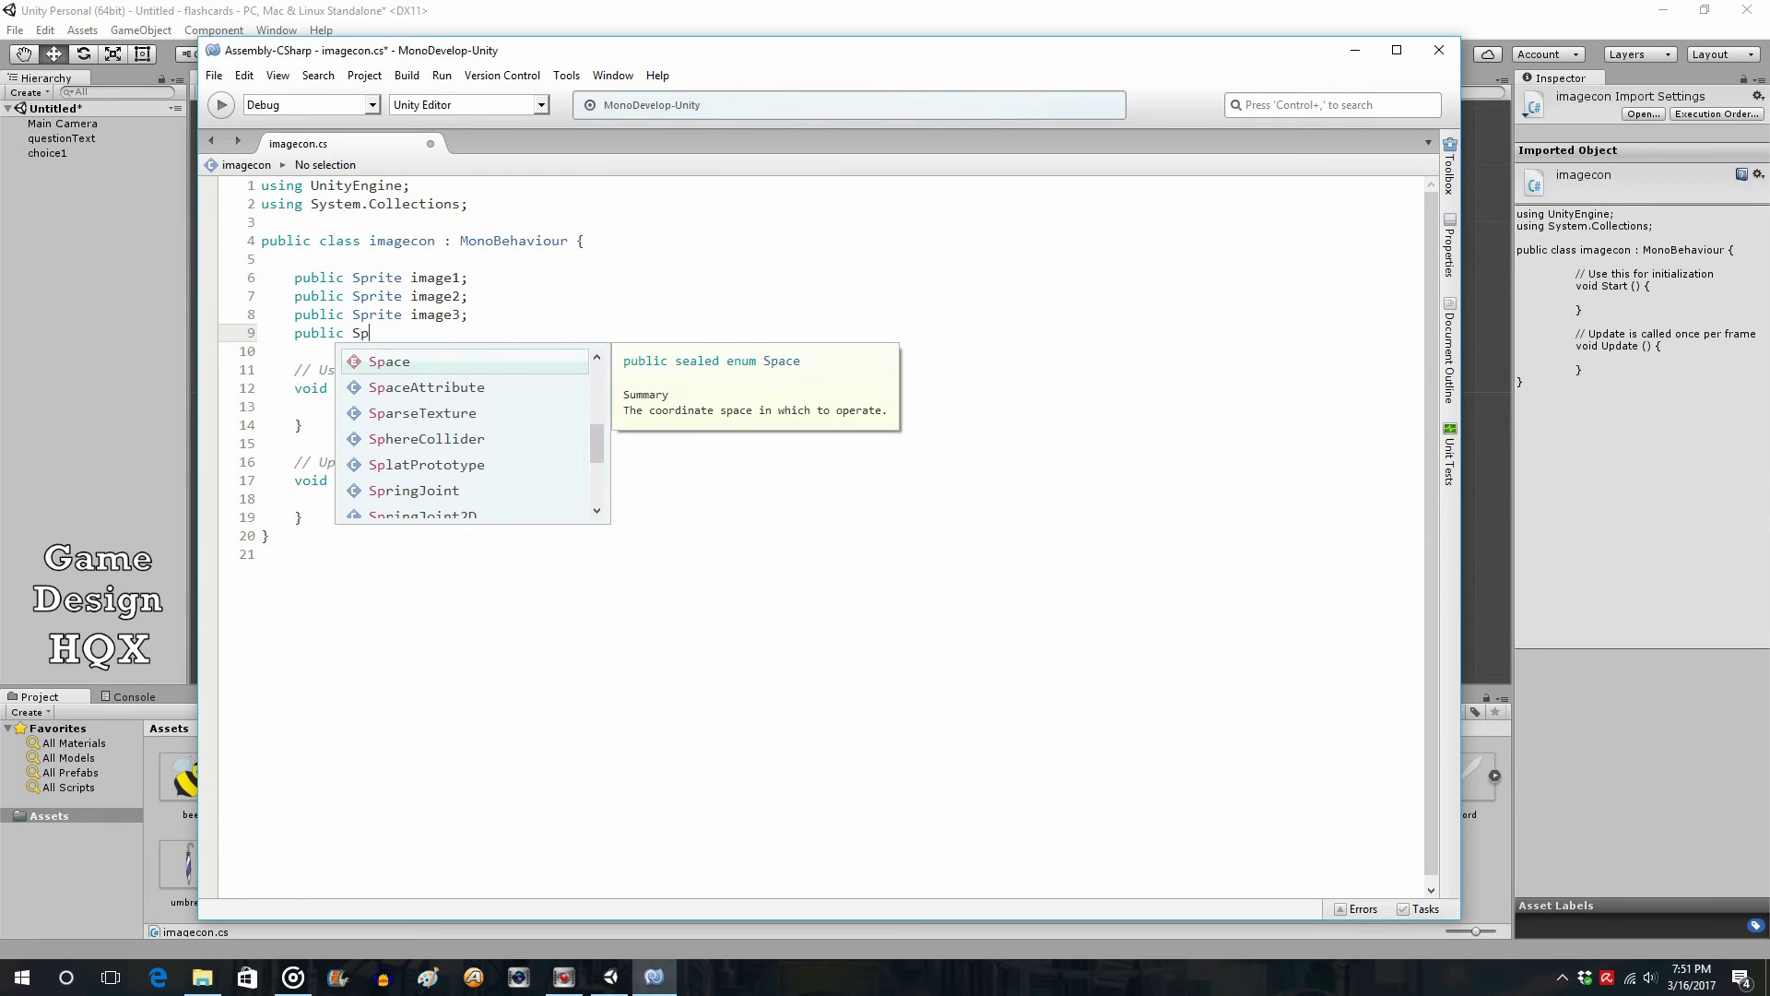
pyautogui.write('rite ')
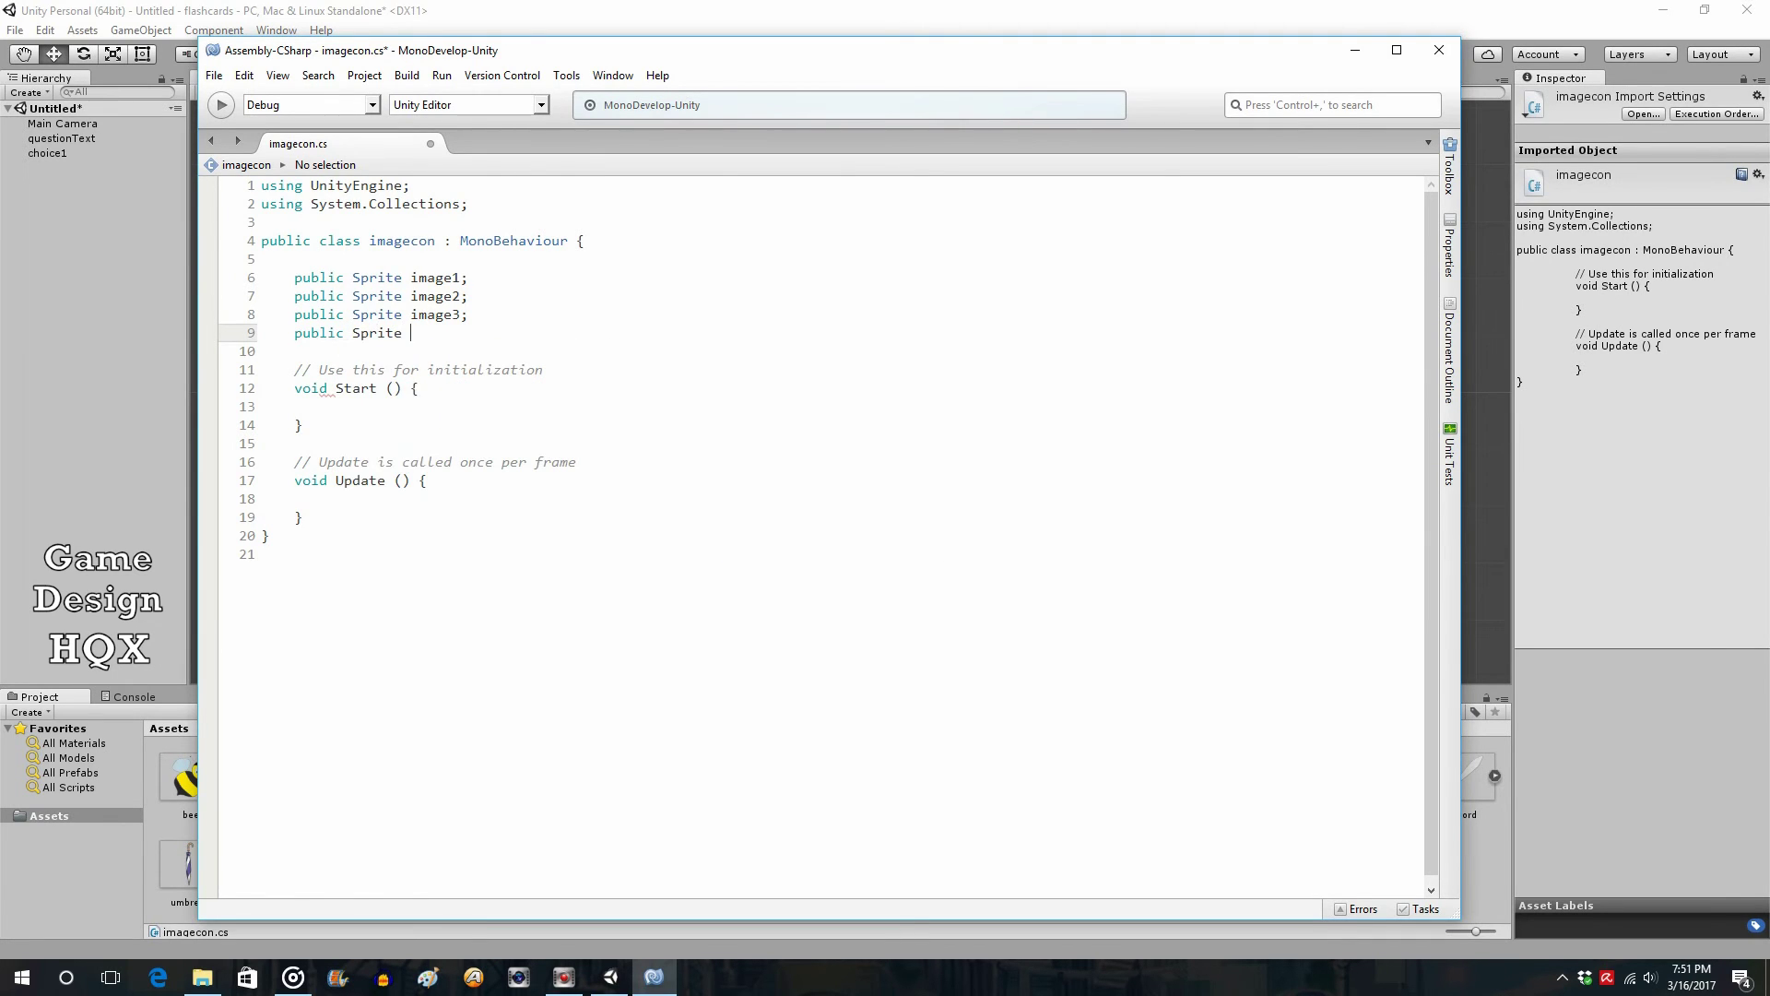
pyautogui.write('image4;')
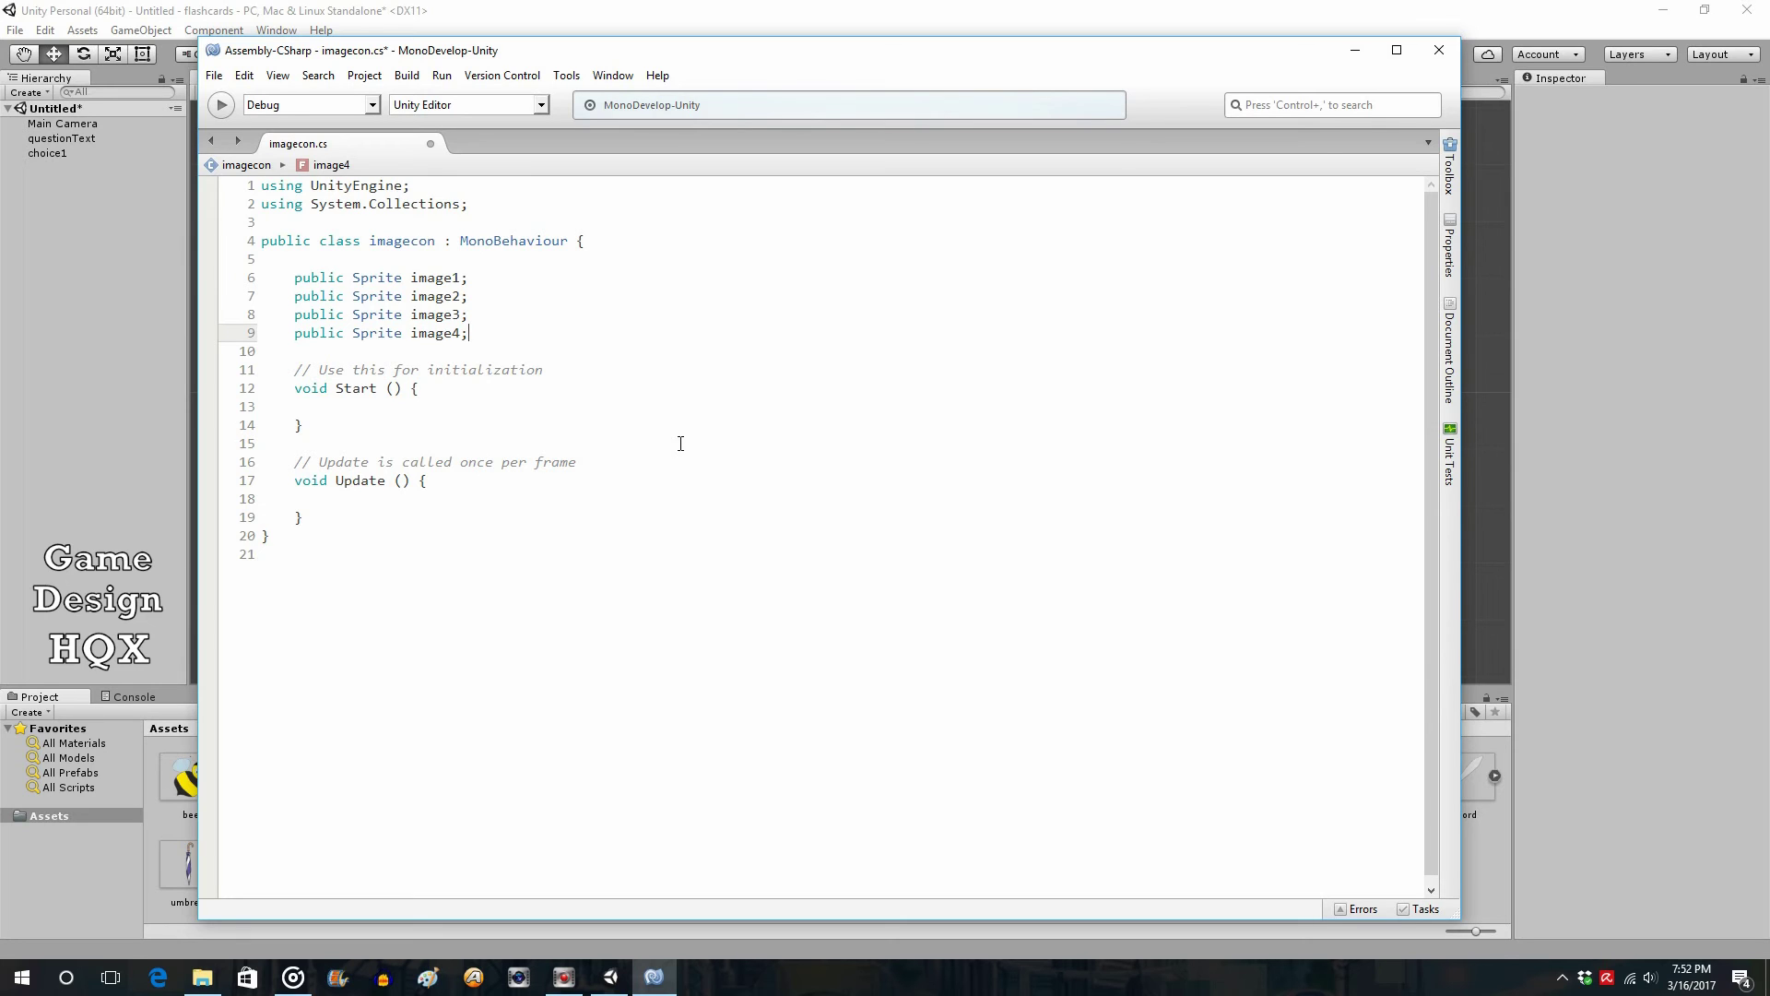
pyautogui.press('Return')
pyautogui.write('public')
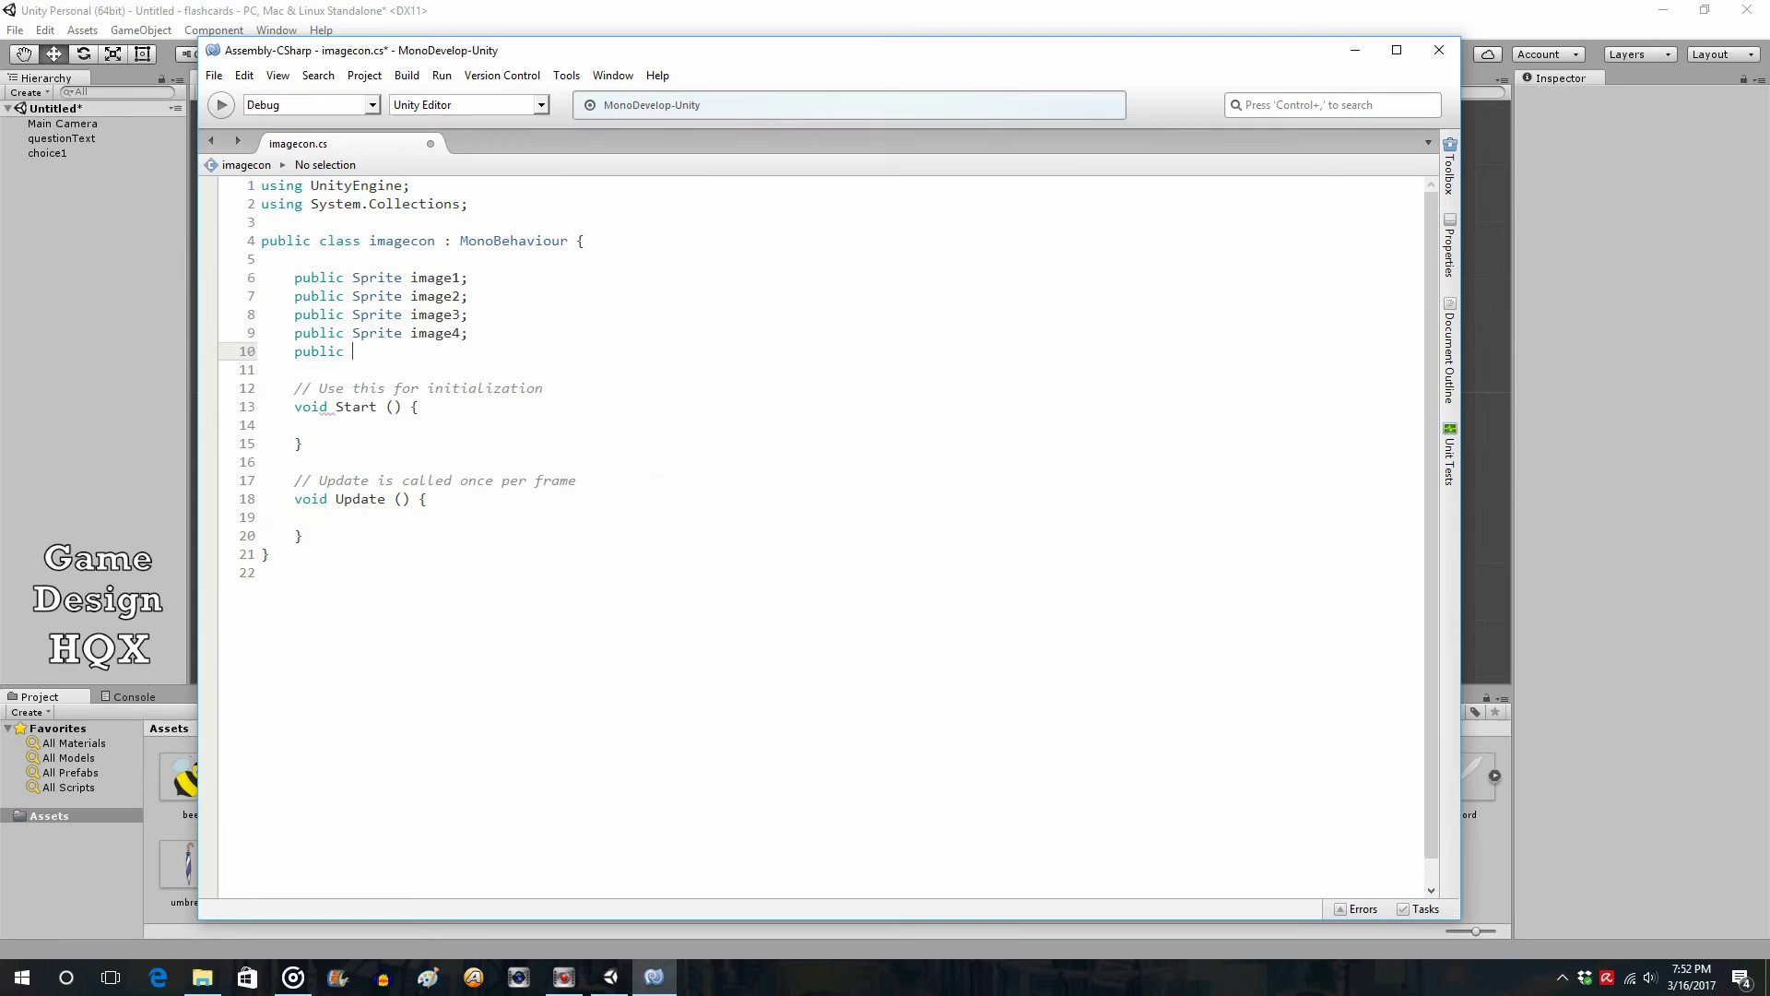
pyautogui.write(' Sprite image5;')
pyautogui.press('Return')
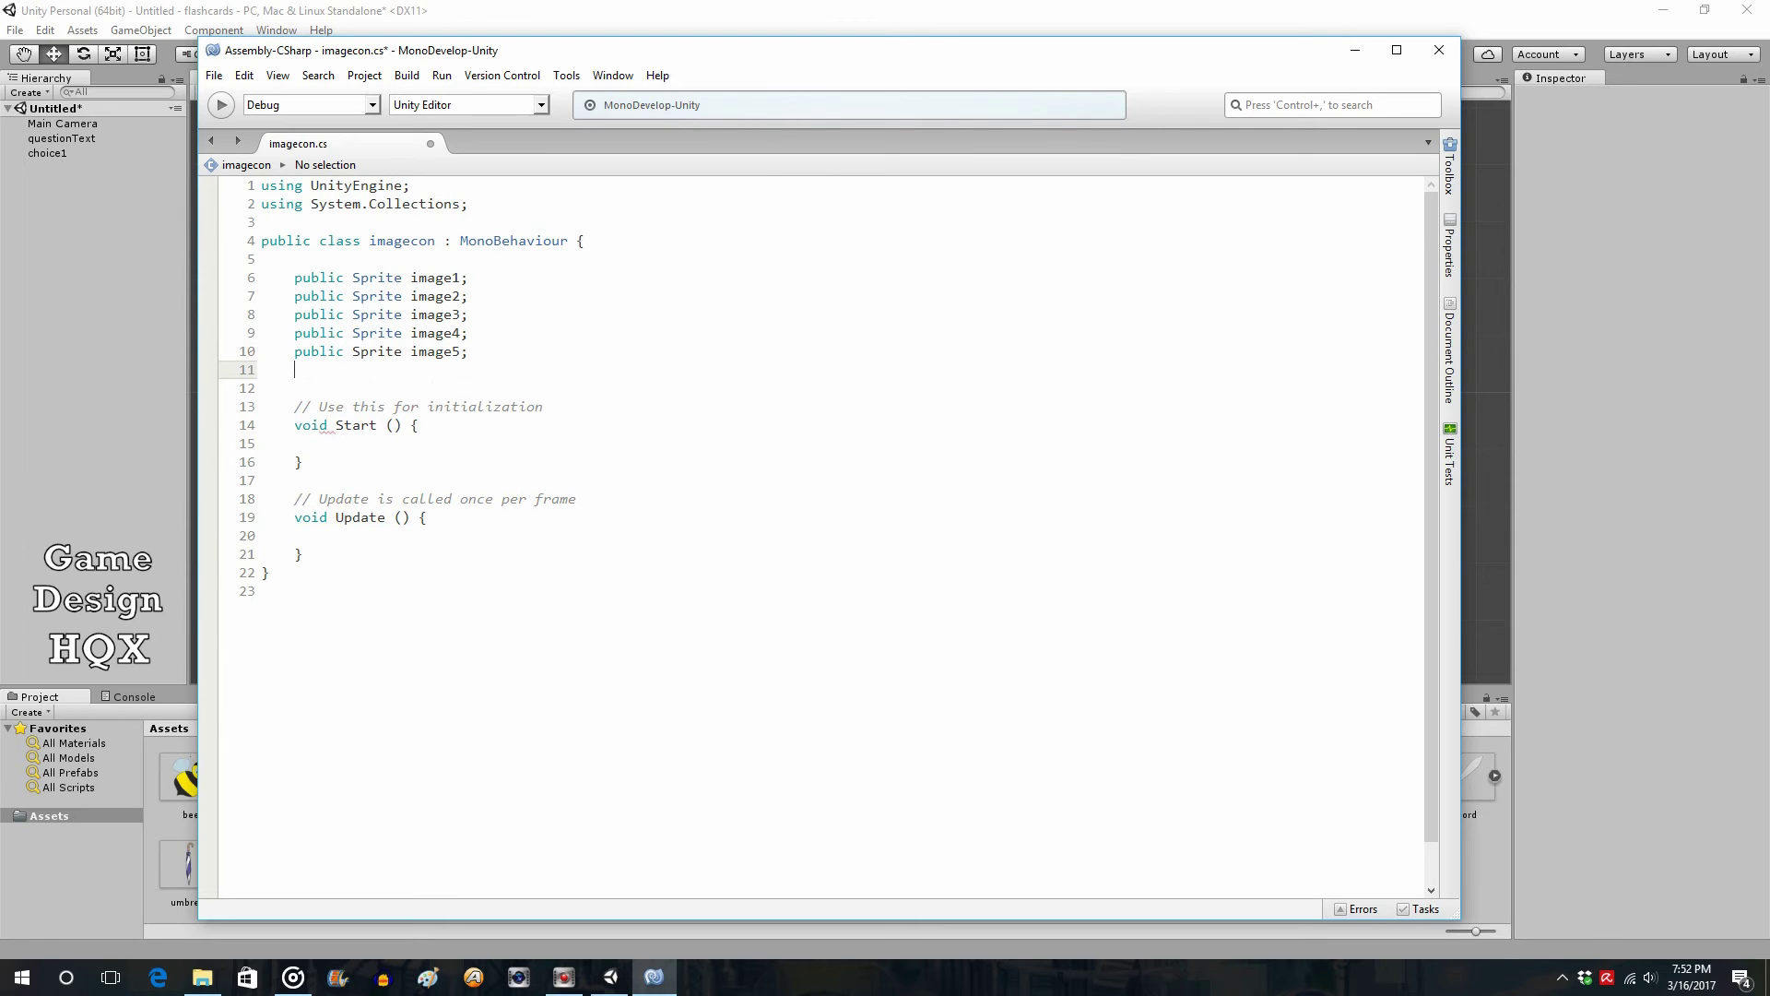
pyautogui.write('public Sp')
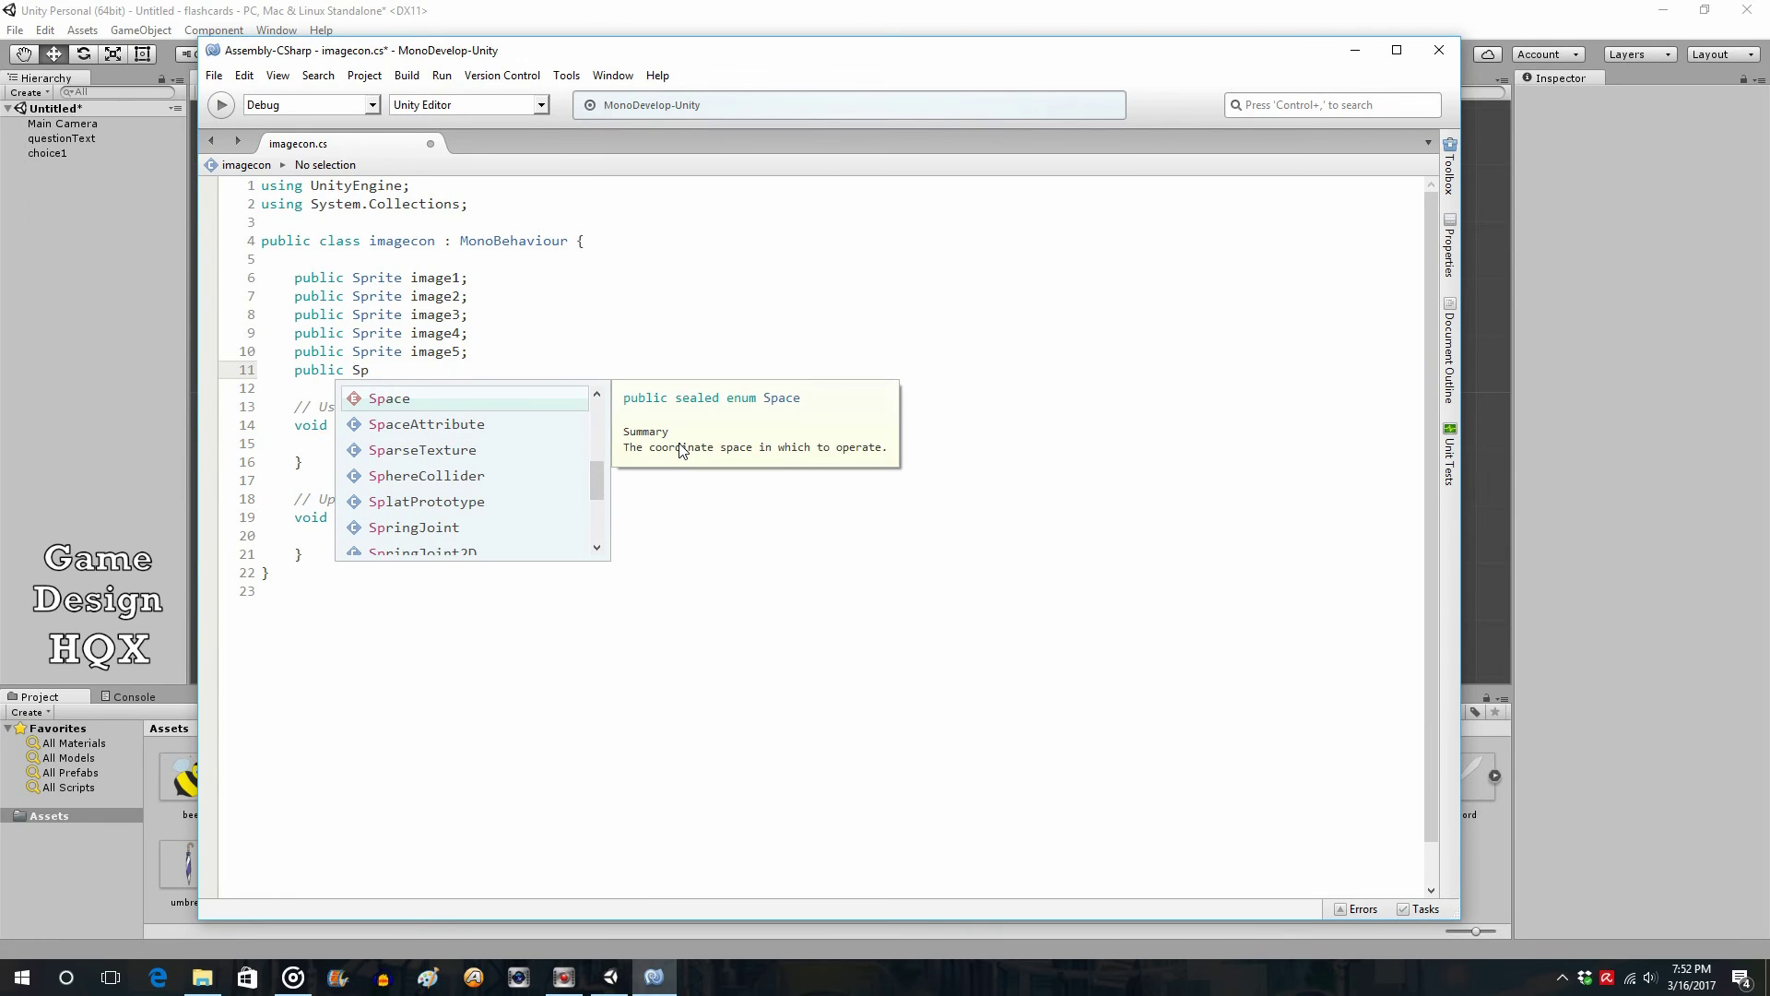
pyautogui.write('r')
pyautogui.press('Return')
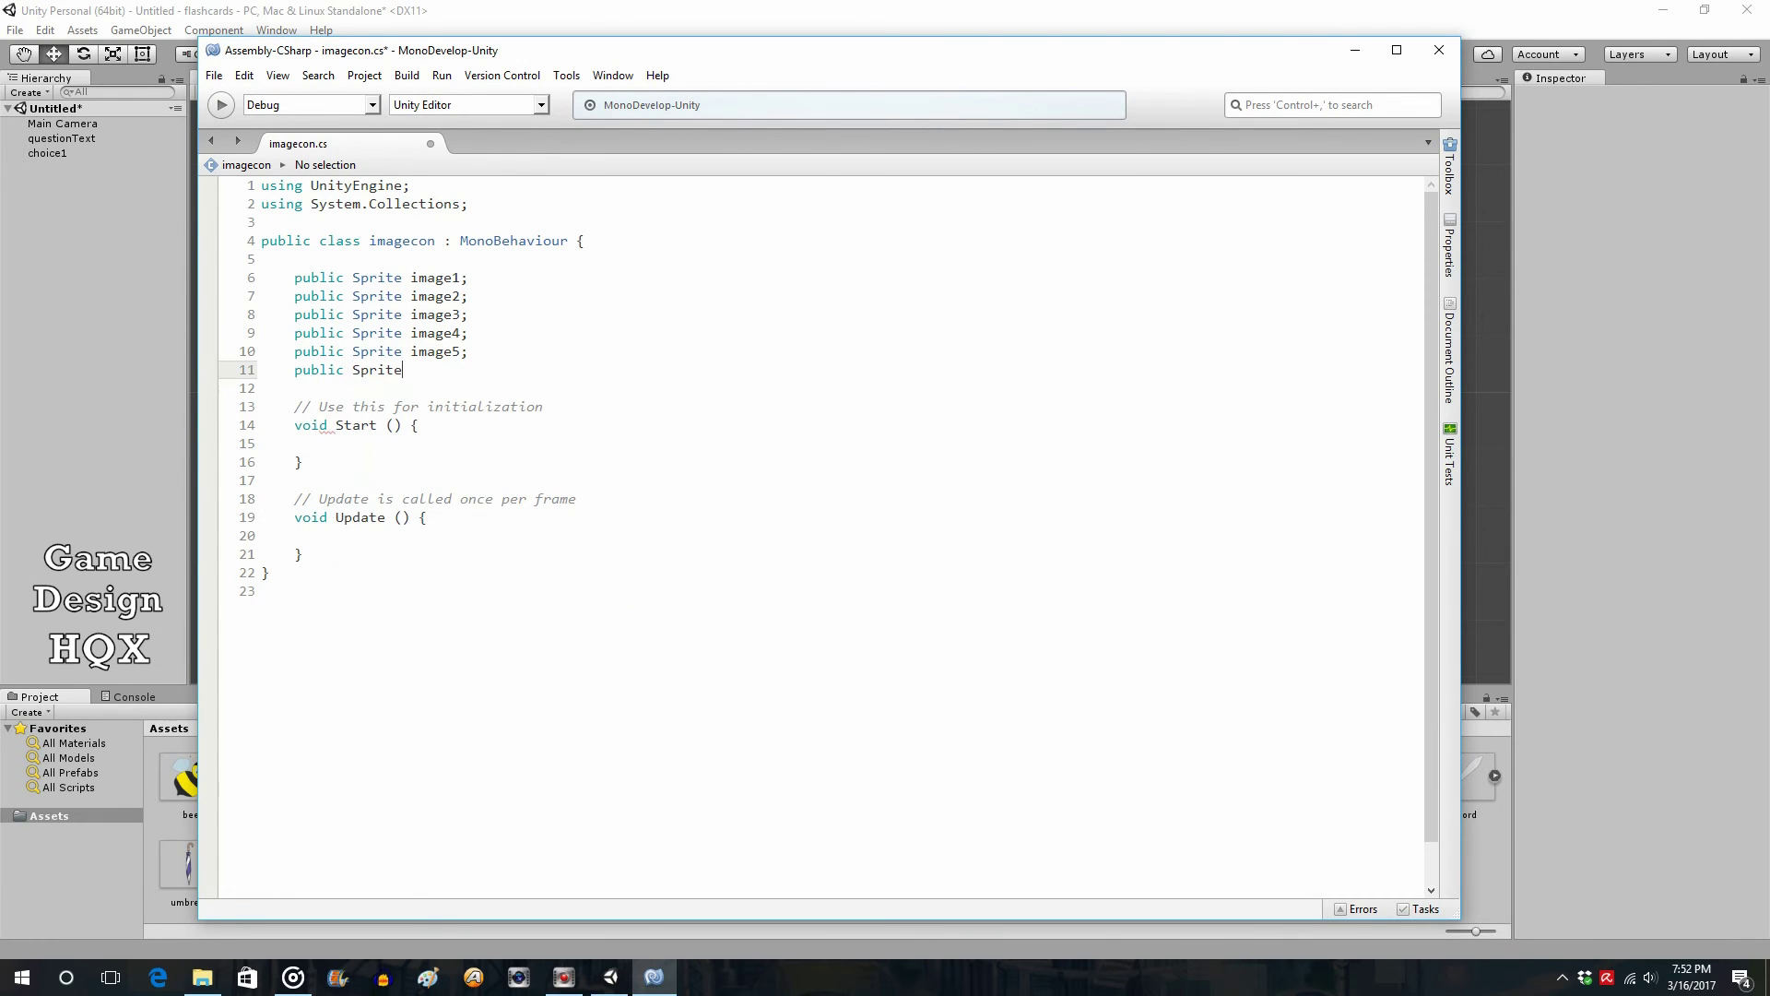
pyautogui.write('image6;')
# - Save imagecon.cs and return to the Unity editor
pyautogui.doubleClick(356, 277)
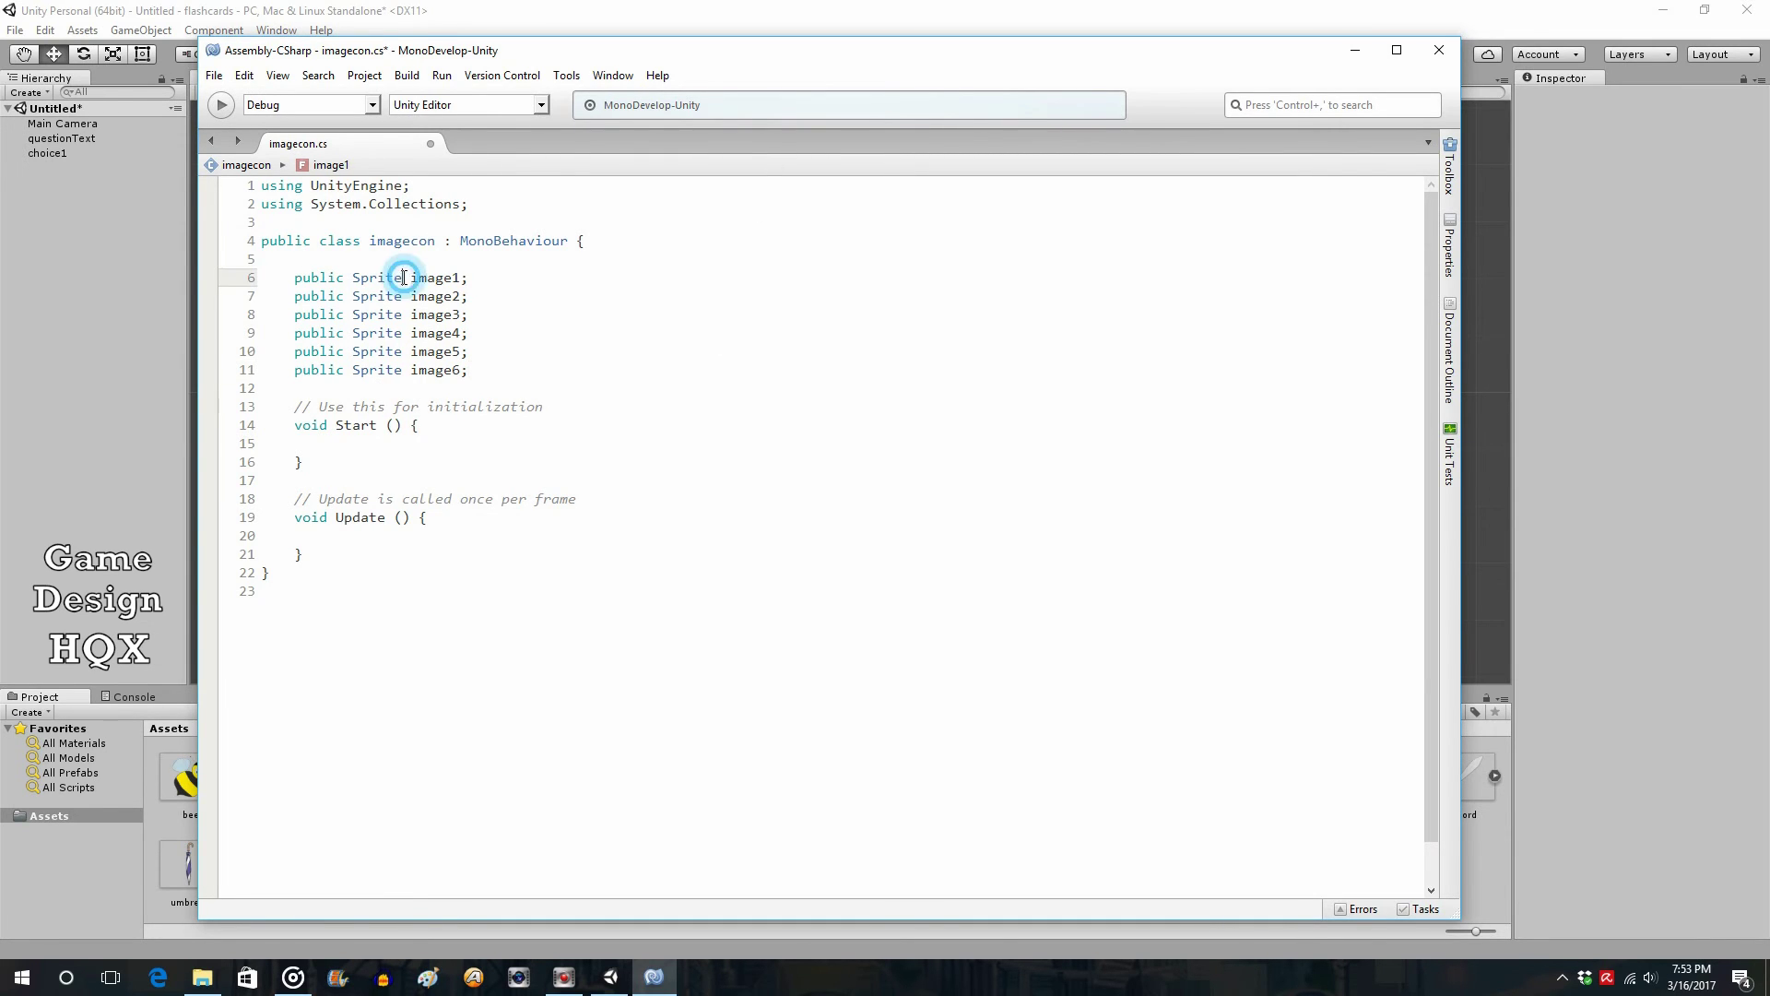
pyautogui.moveTo(379, 372)
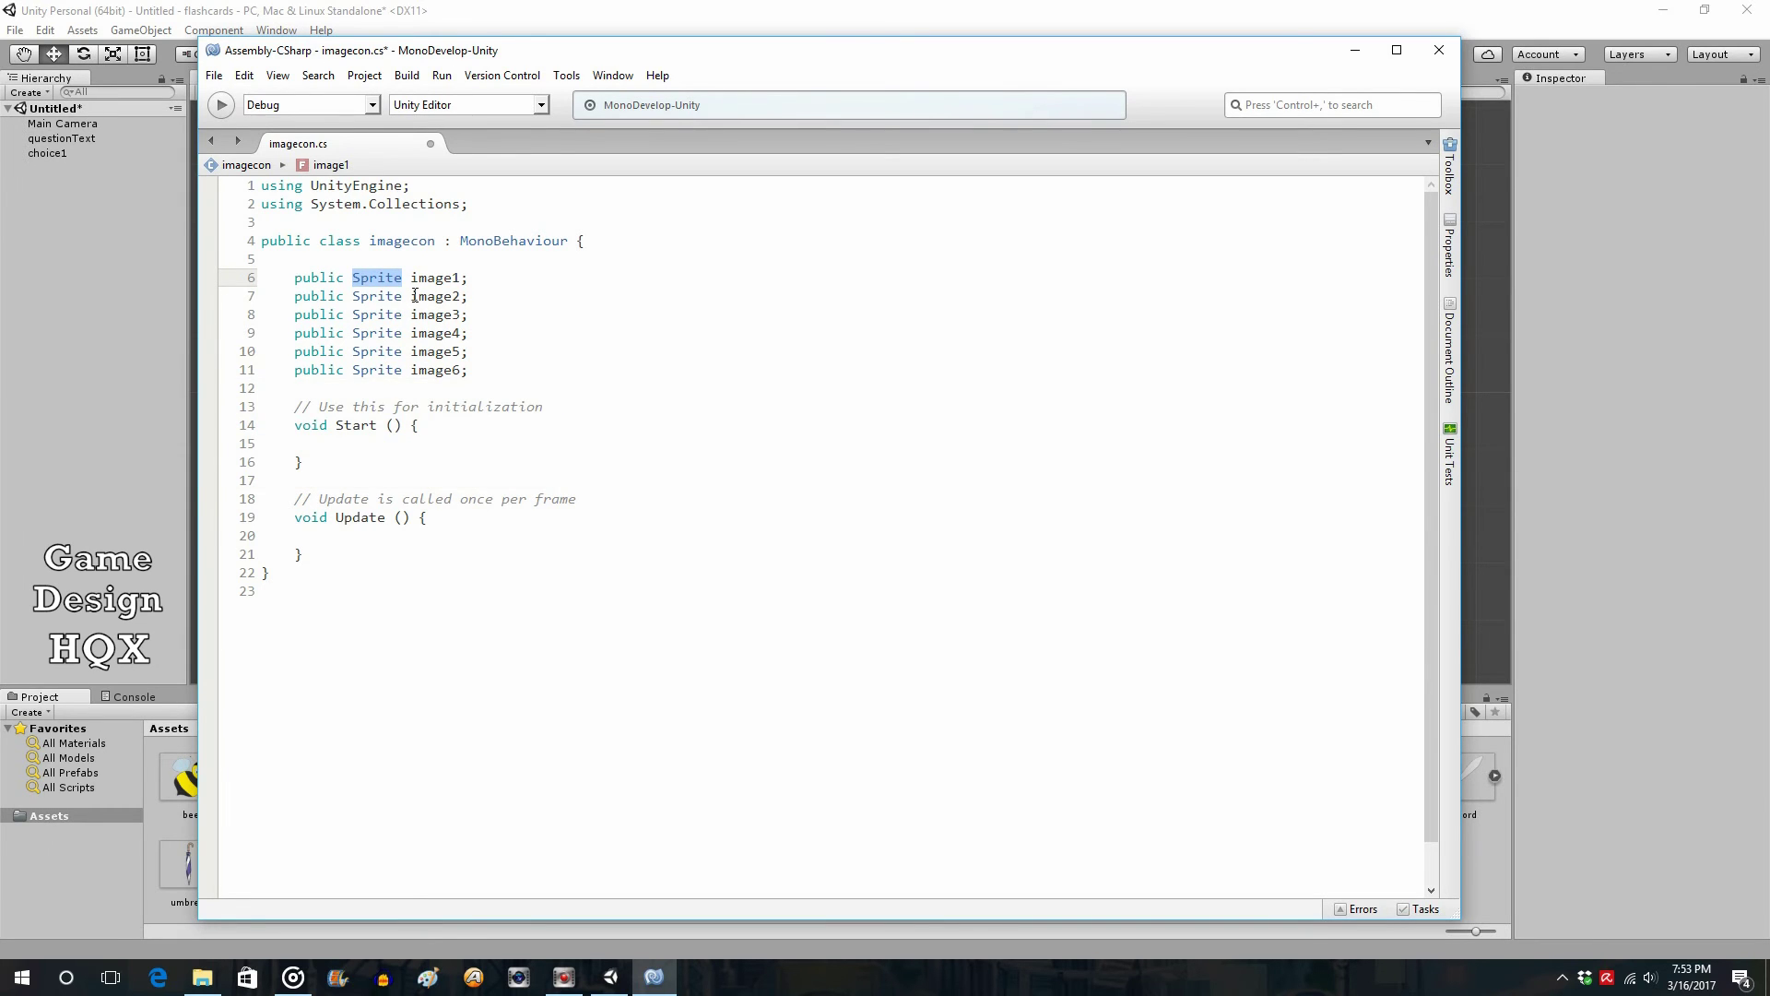
pyautogui.moveTo(469, 272); pyautogui.dragTo(355, 274)
pyautogui.click(214, 76)
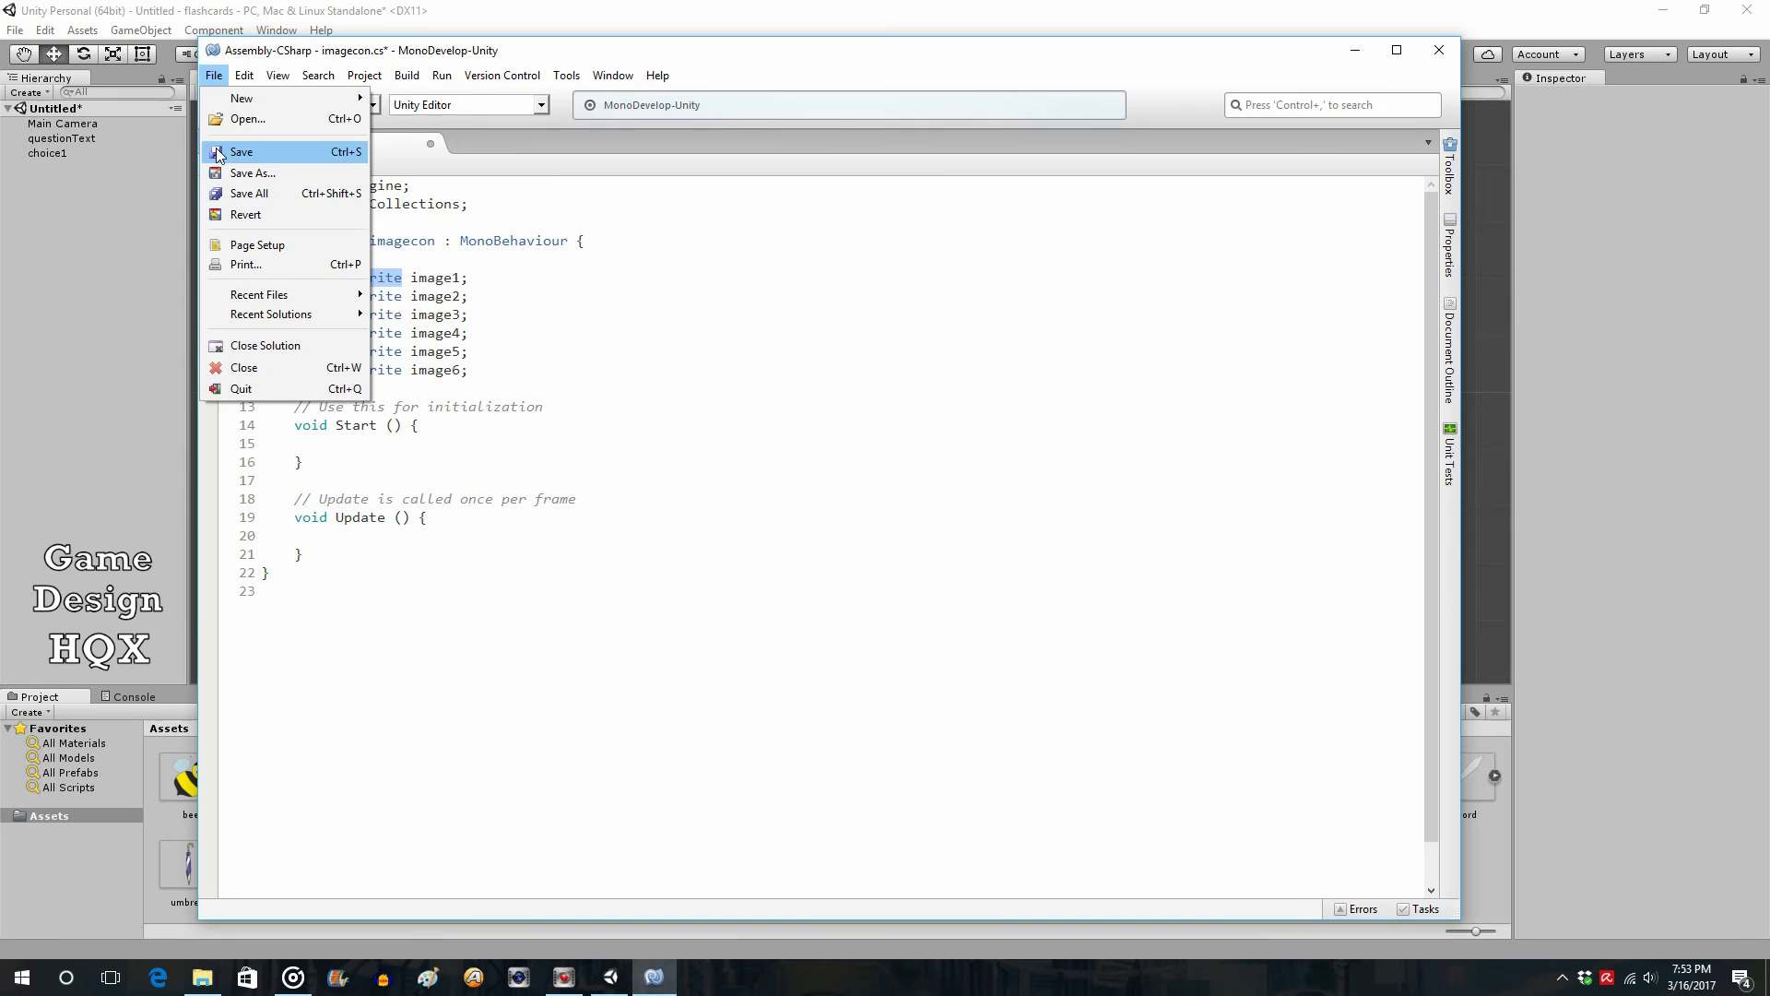
pyautogui.click(219, 153)
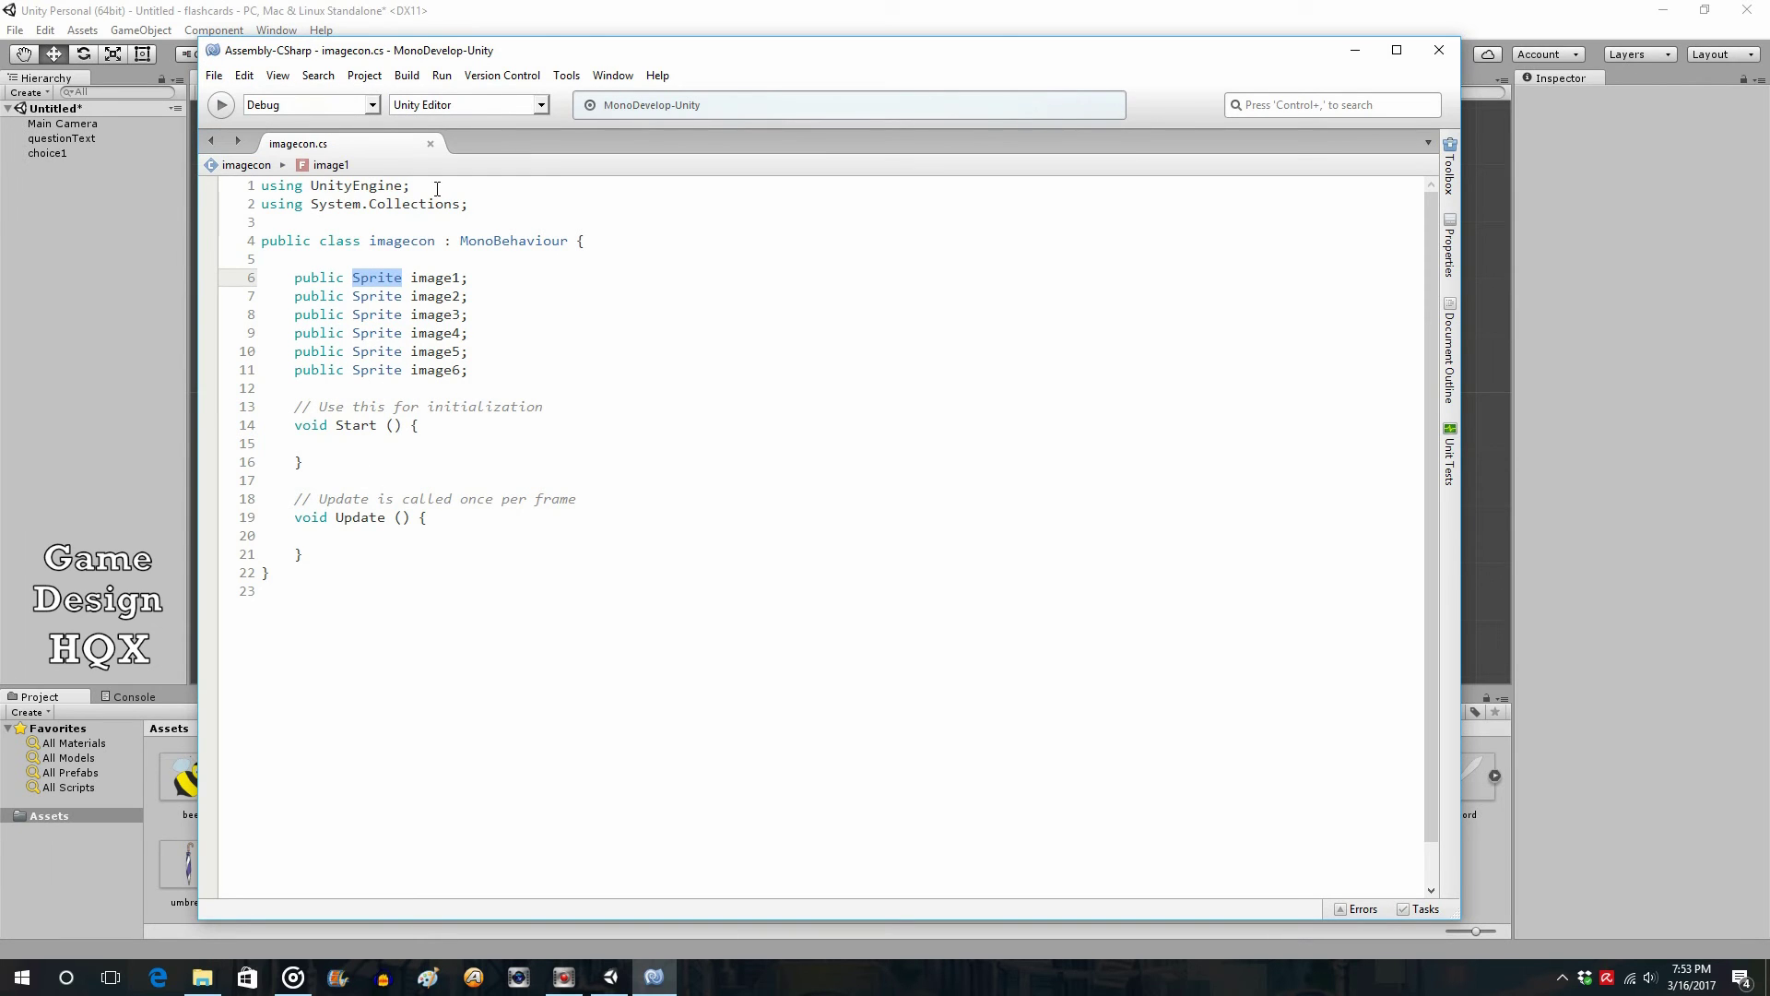
pyautogui.click(543, 14)
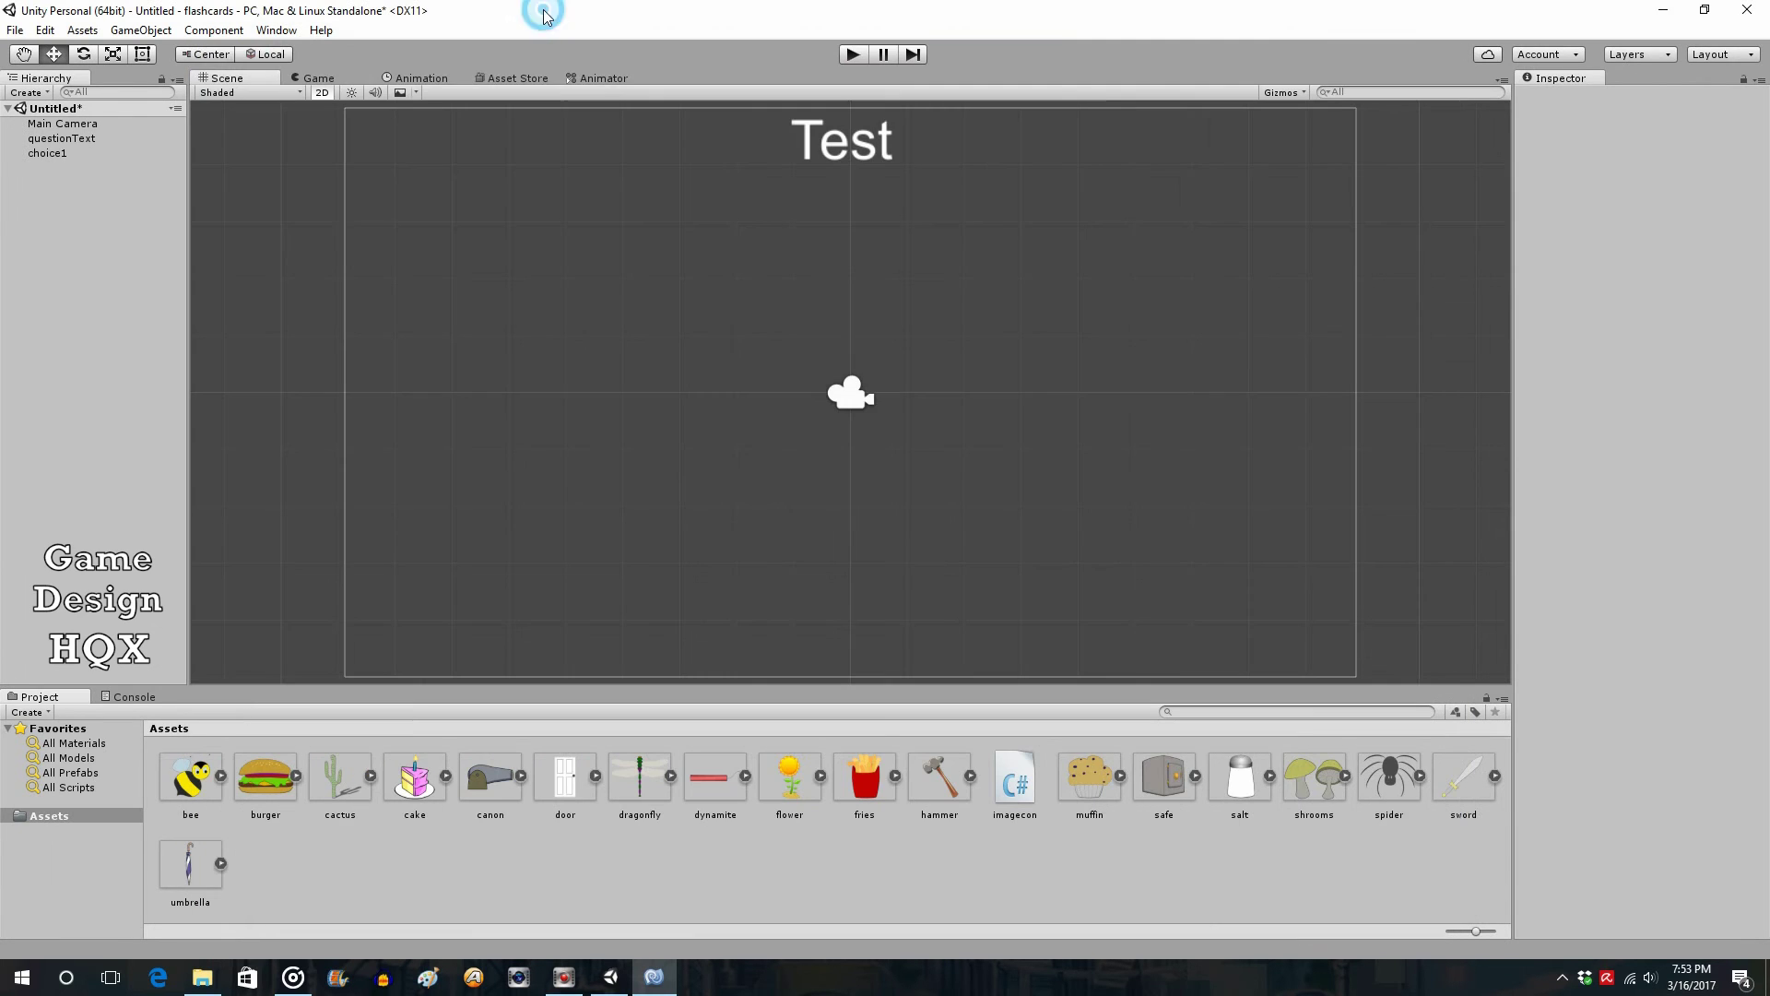
# - Select choice1 and fill Image 1–6 with bee, burger, cactus, cake, canon and door
pyautogui.click(39, 155)
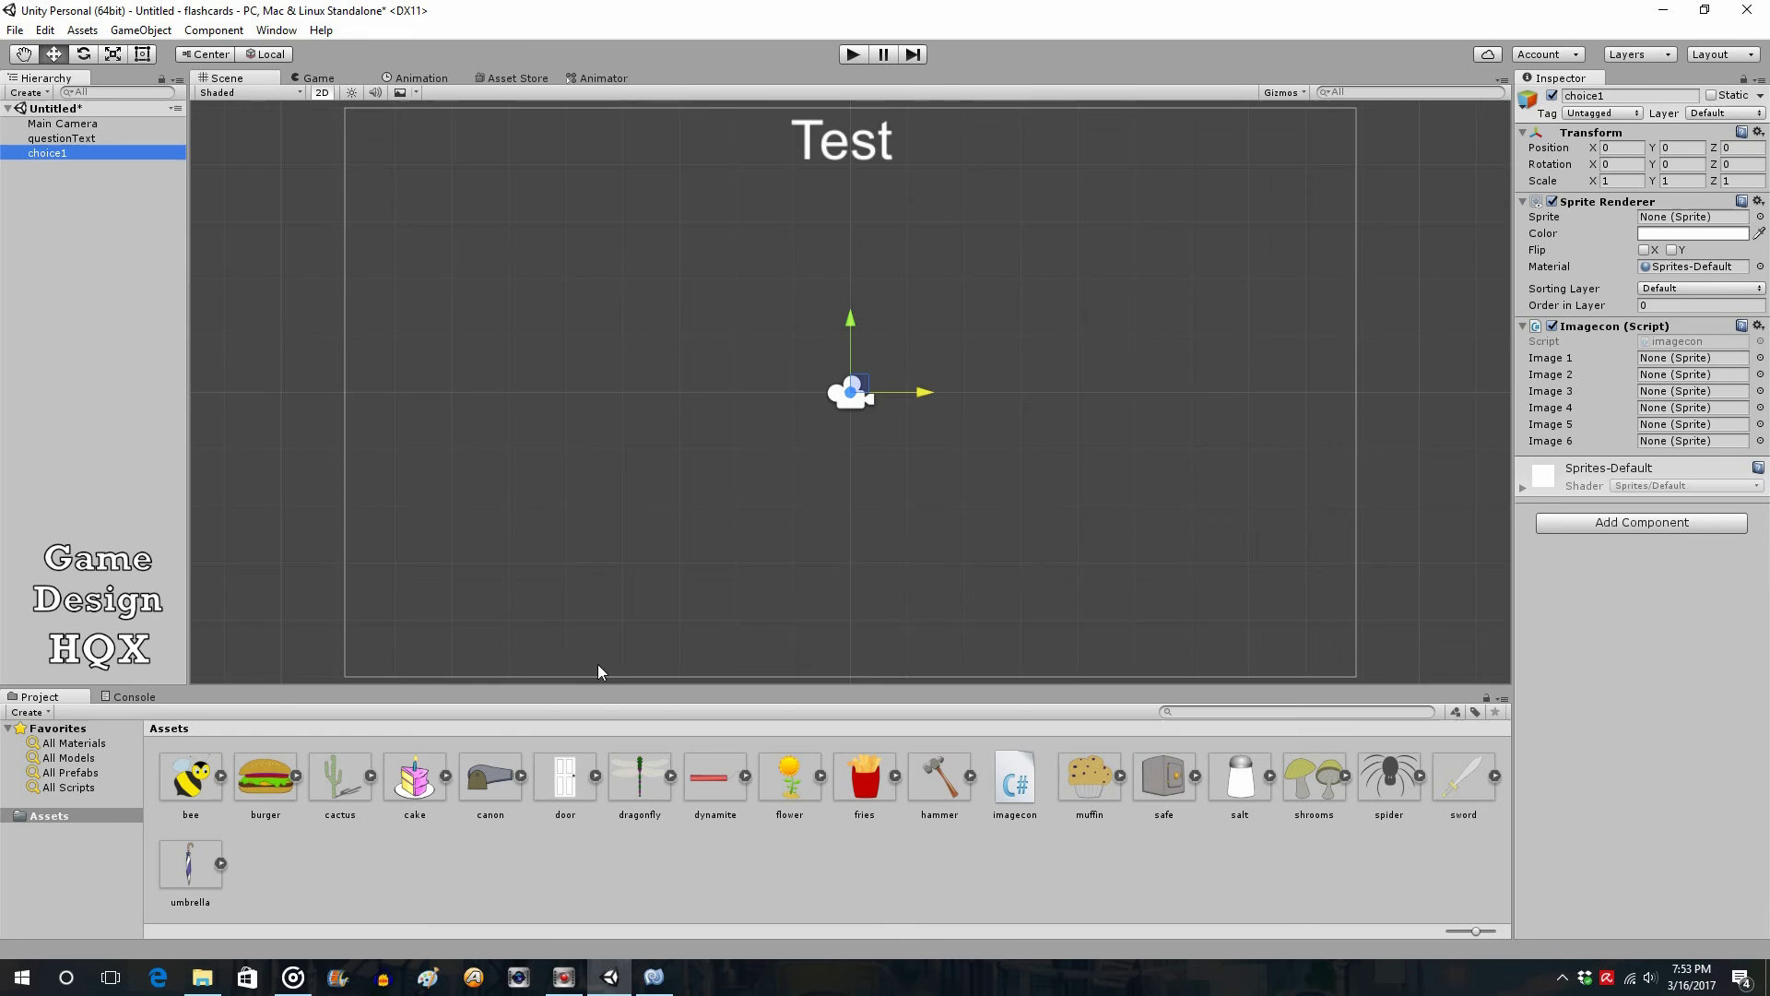
pyautogui.moveTo(178, 779); pyautogui.dragTo(1685, 363)
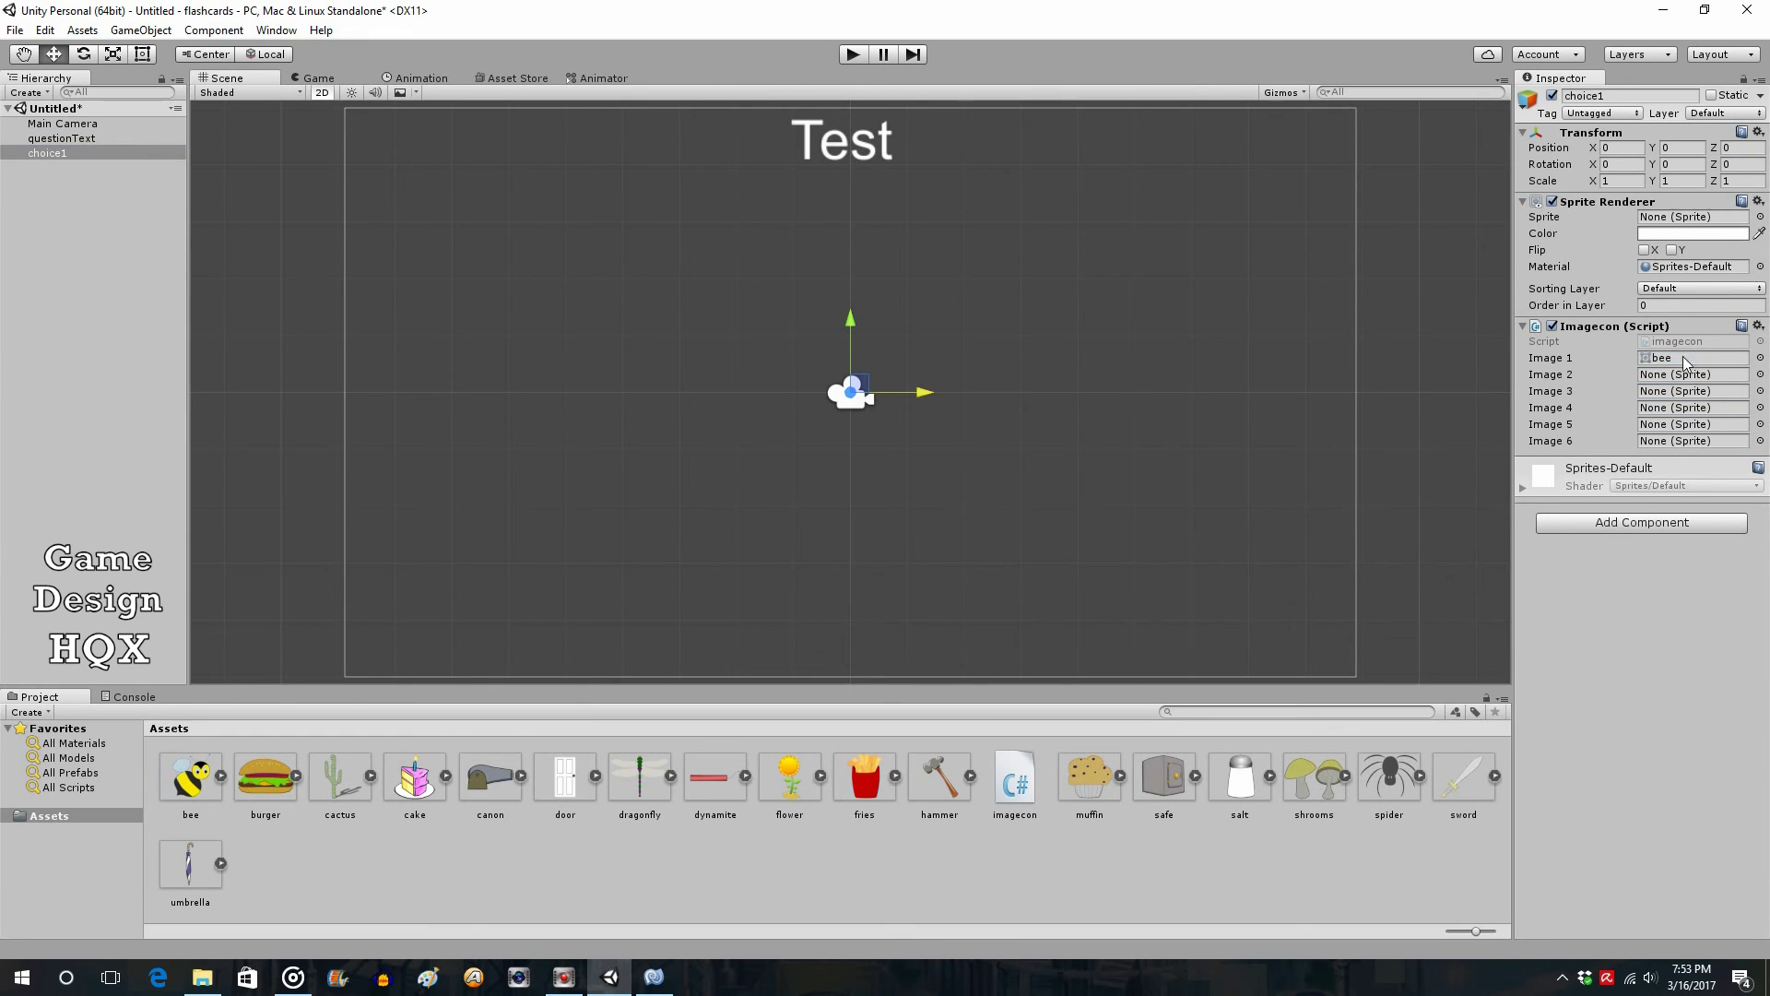
pyautogui.moveTo(271, 784); pyautogui.dragTo(1670, 378)
pyautogui.moveTo(341, 780); pyautogui.dragTo(1682, 395)
pyautogui.moveTo(398, 793); pyautogui.dragTo(1692, 415)
pyautogui.moveTo(498, 777); pyautogui.dragTo(1673, 422)
pyautogui.moveTo(555, 771); pyautogui.dragTo(1692, 442)
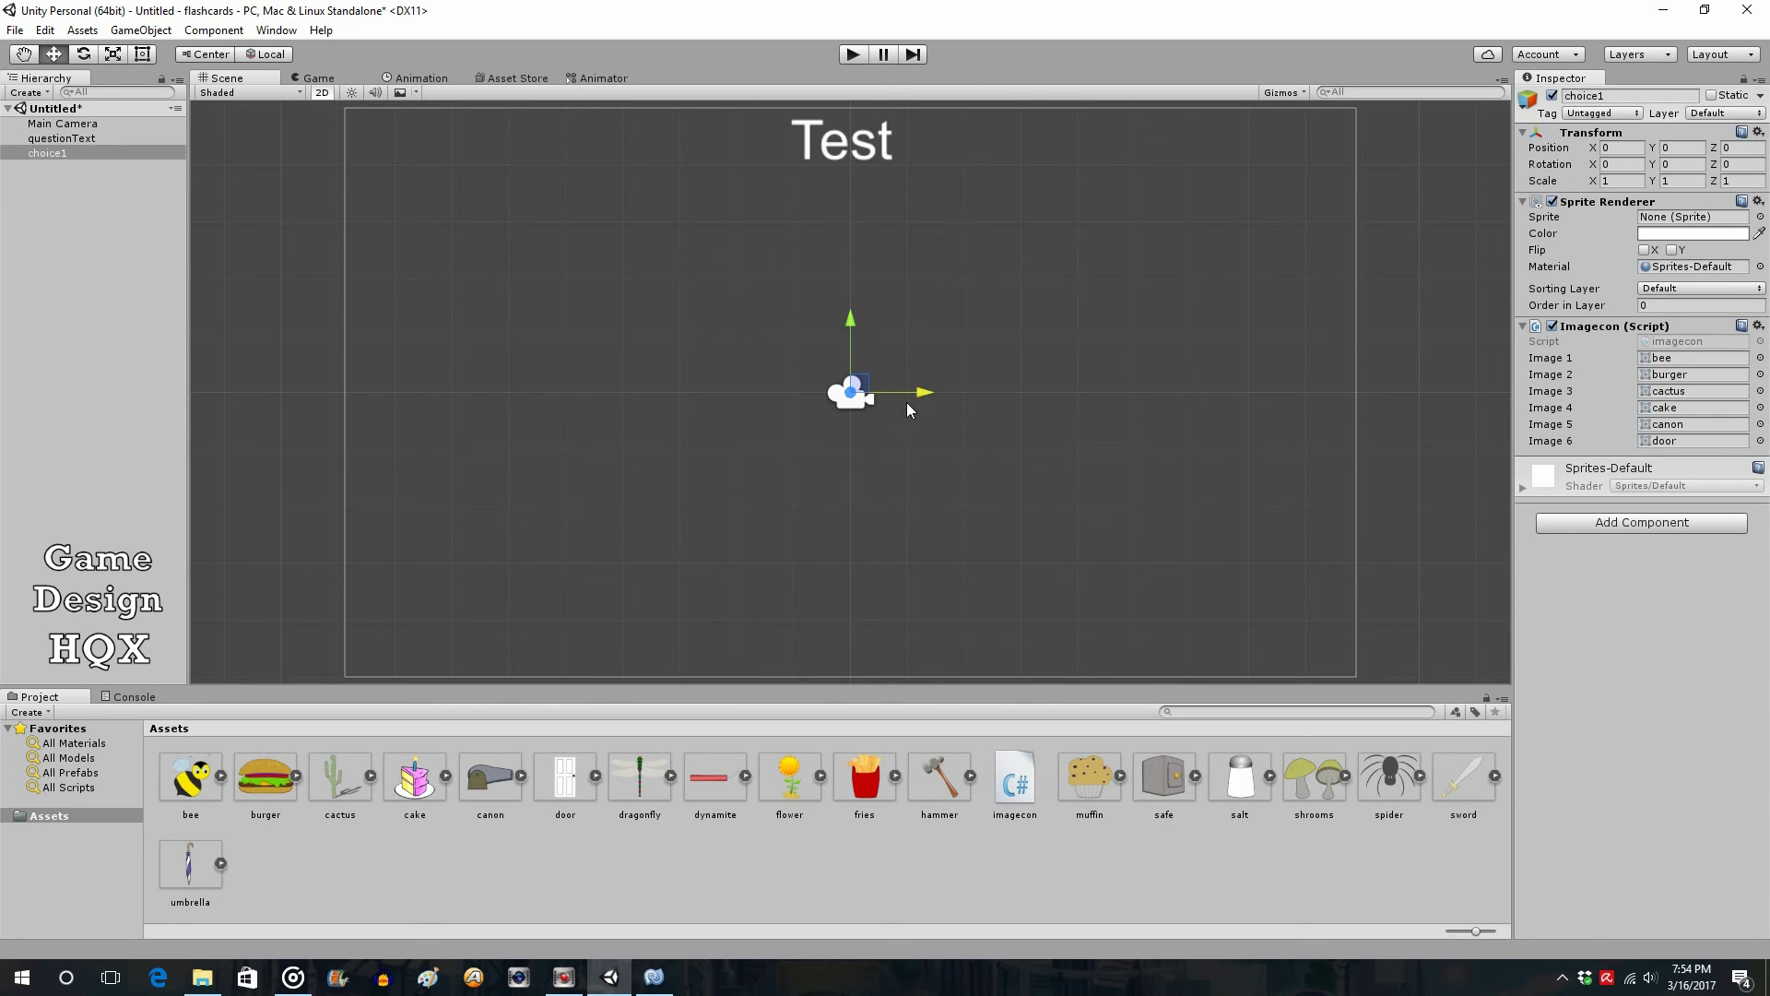
# - Move choice1 left, then copy and paste it and rename the copy choice2
pyautogui.moveTo(908, 410); pyautogui.dragTo(518, 398)
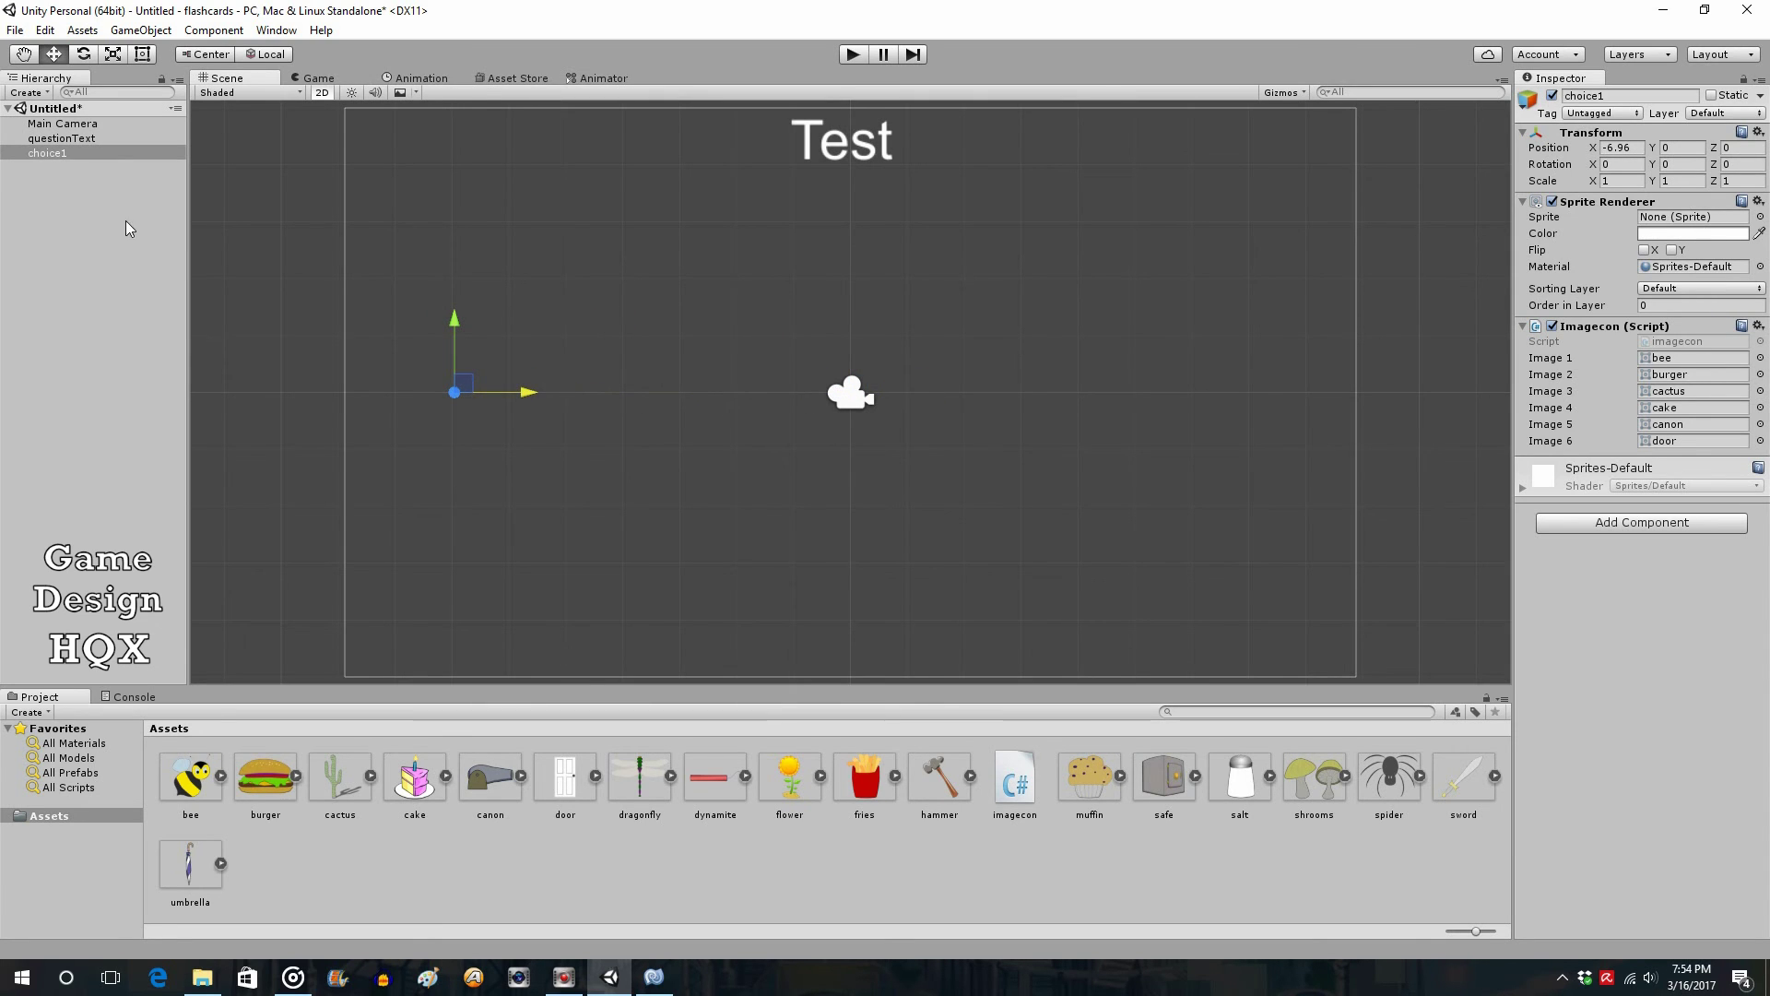
pyautogui.rightClick(63, 152)
pyautogui.click(99, 166)
pyautogui.rightClick(42, 177)
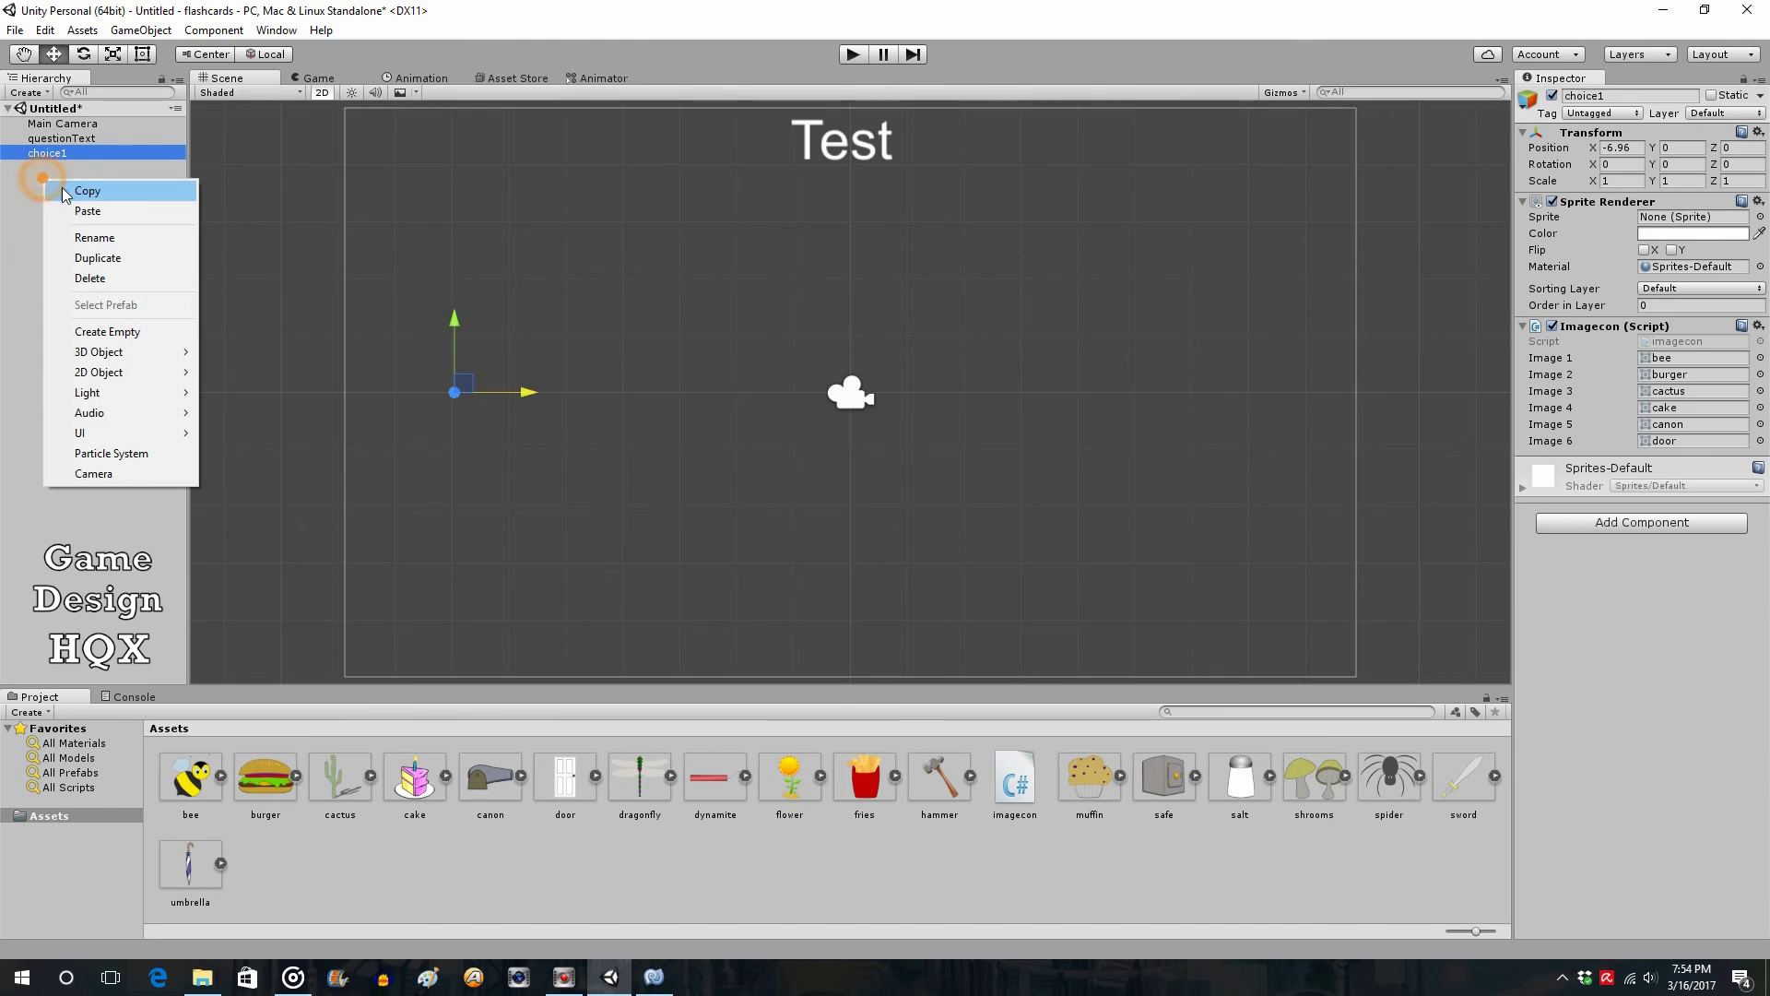
pyautogui.click(87, 210)
pyautogui.click(112, 167)
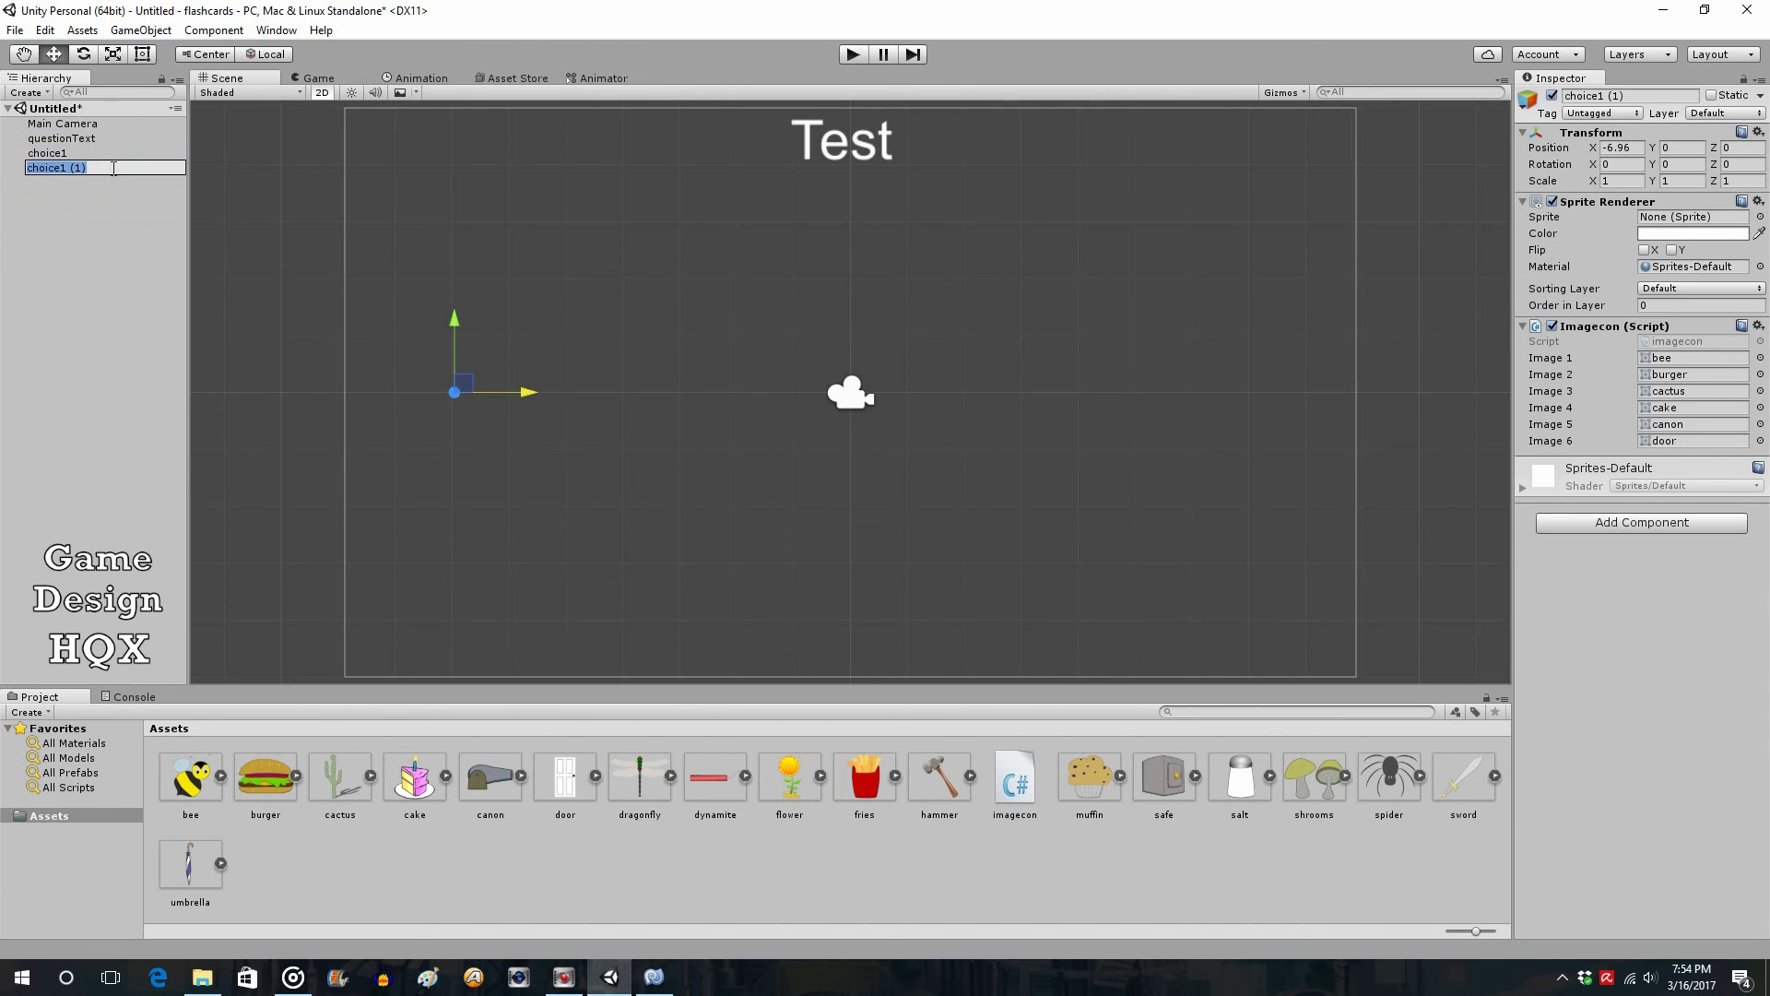
pyautogui.press('End')
pyautogui.press('BackSpace')
pyautogui.press('BackSpace')
pyautogui.write('2')
pyautogui.click(110, 298)
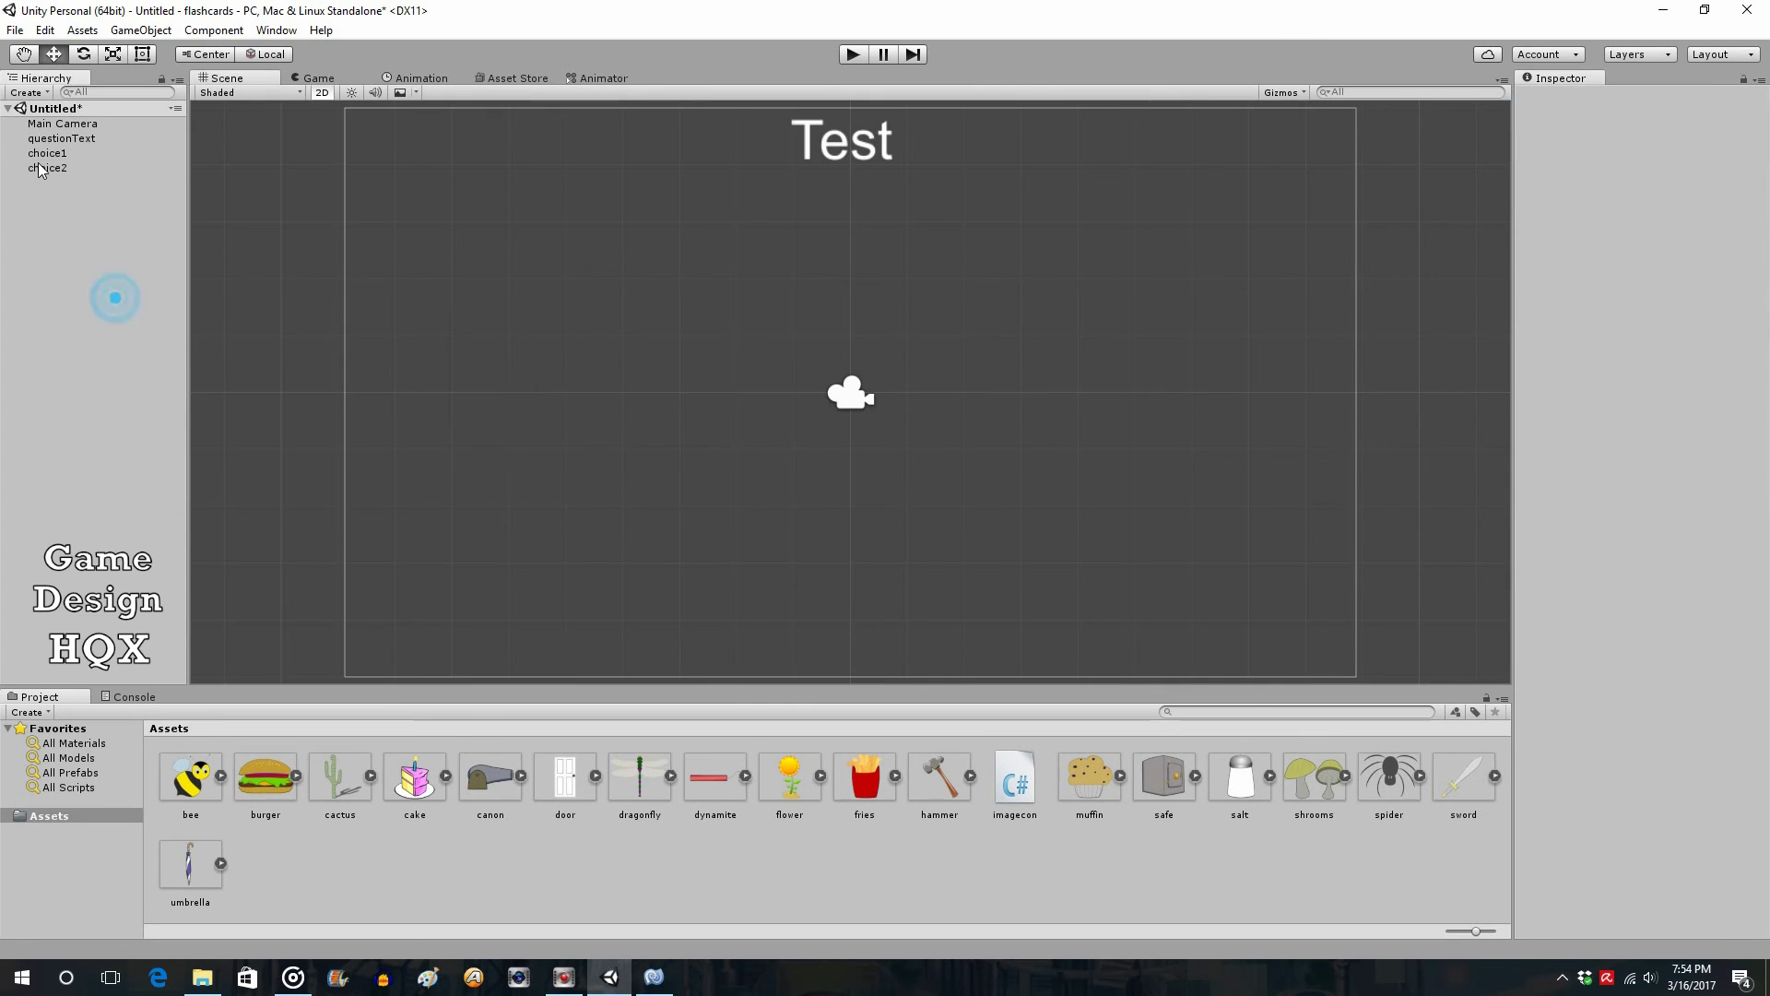
# - Place choice2 below centre and choice1 above centre in the scene
pyautogui.click(42, 168)
pyautogui.moveTo(448, 319); pyautogui.dragTo(439, 415)
pyautogui.click(55, 153)
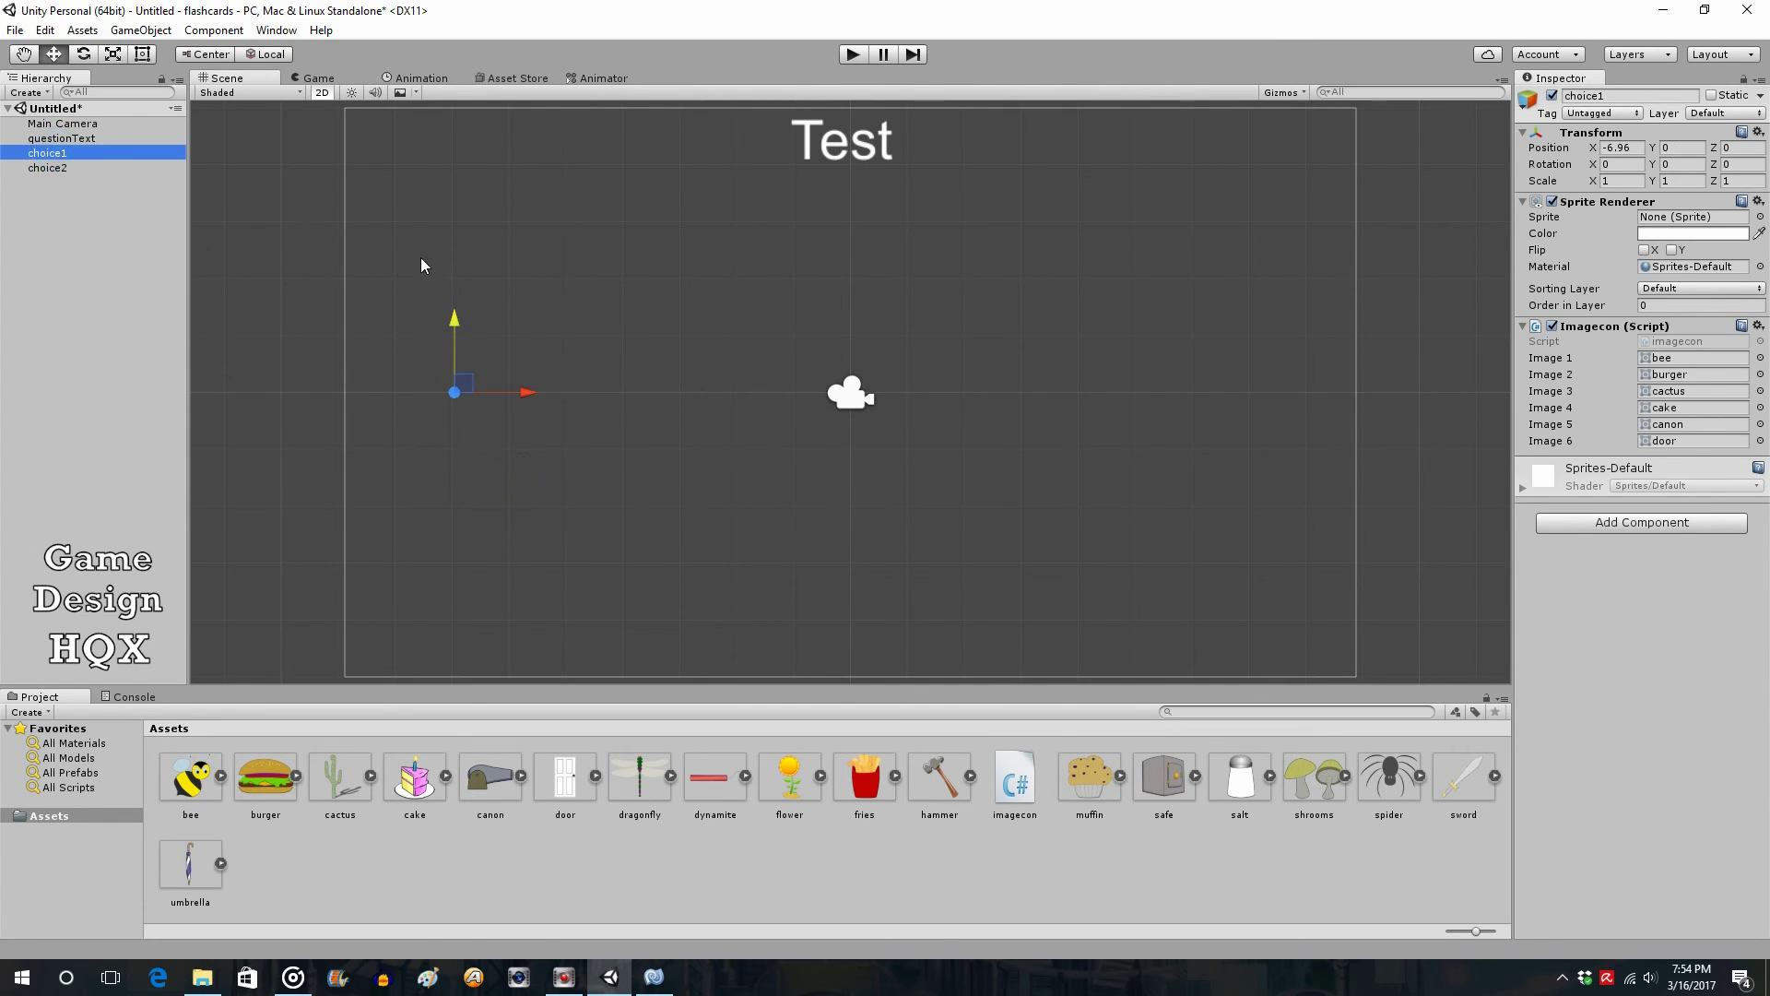
pyautogui.moveTo(448, 307); pyautogui.dragTo(457, 231)
pyautogui.click(61, 140)
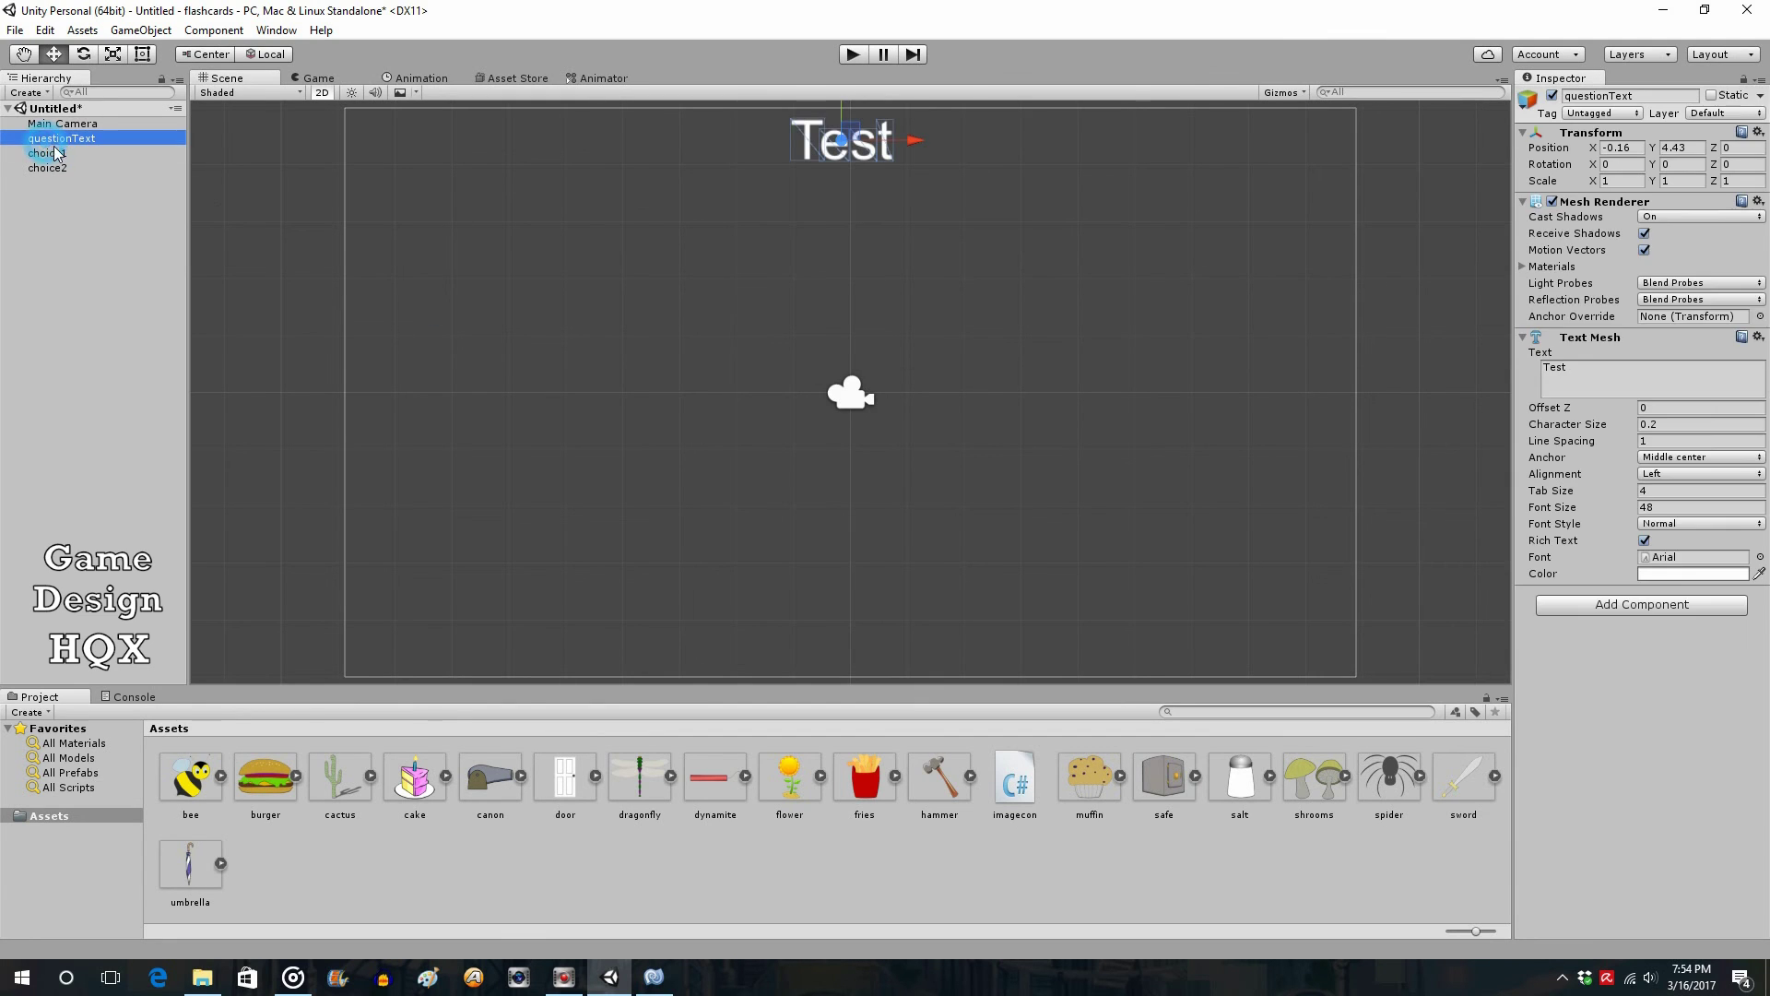
pyautogui.click(63, 155)
pyautogui.moveTo(451, 308); pyautogui.dragTo(452, 213)
pyautogui.click(50, 169)
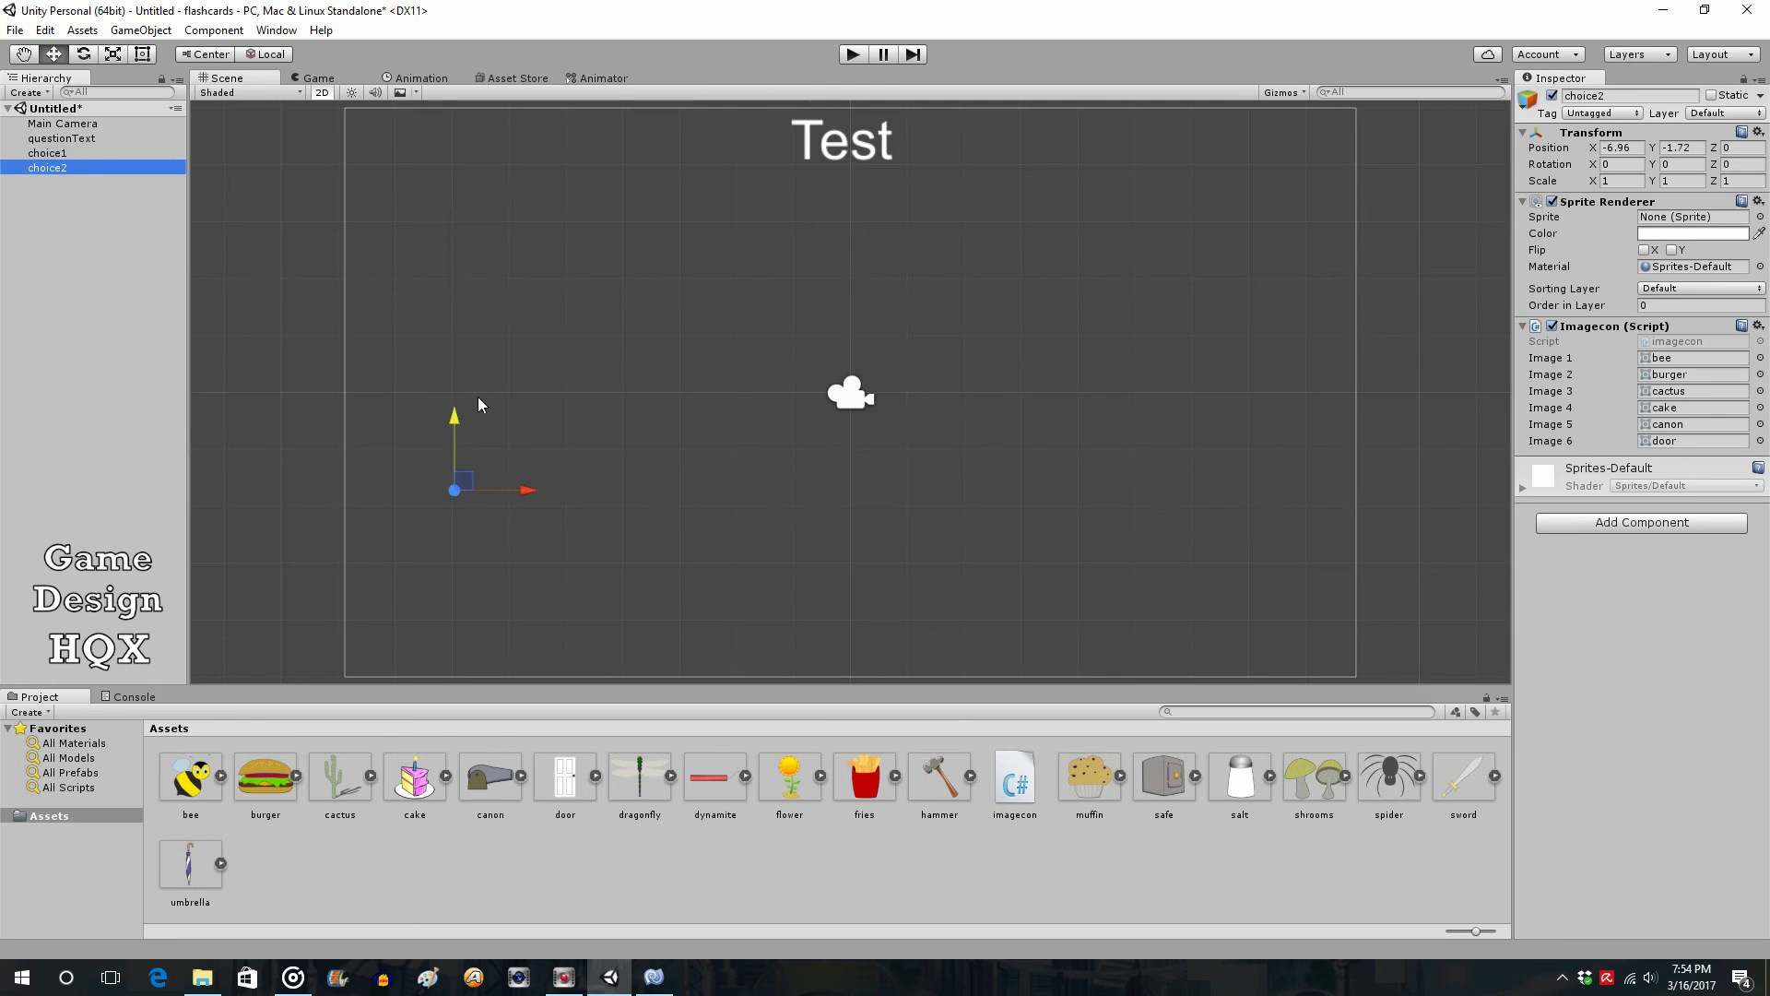
pyautogui.moveTo(454, 413); pyautogui.dragTo(461, 360)
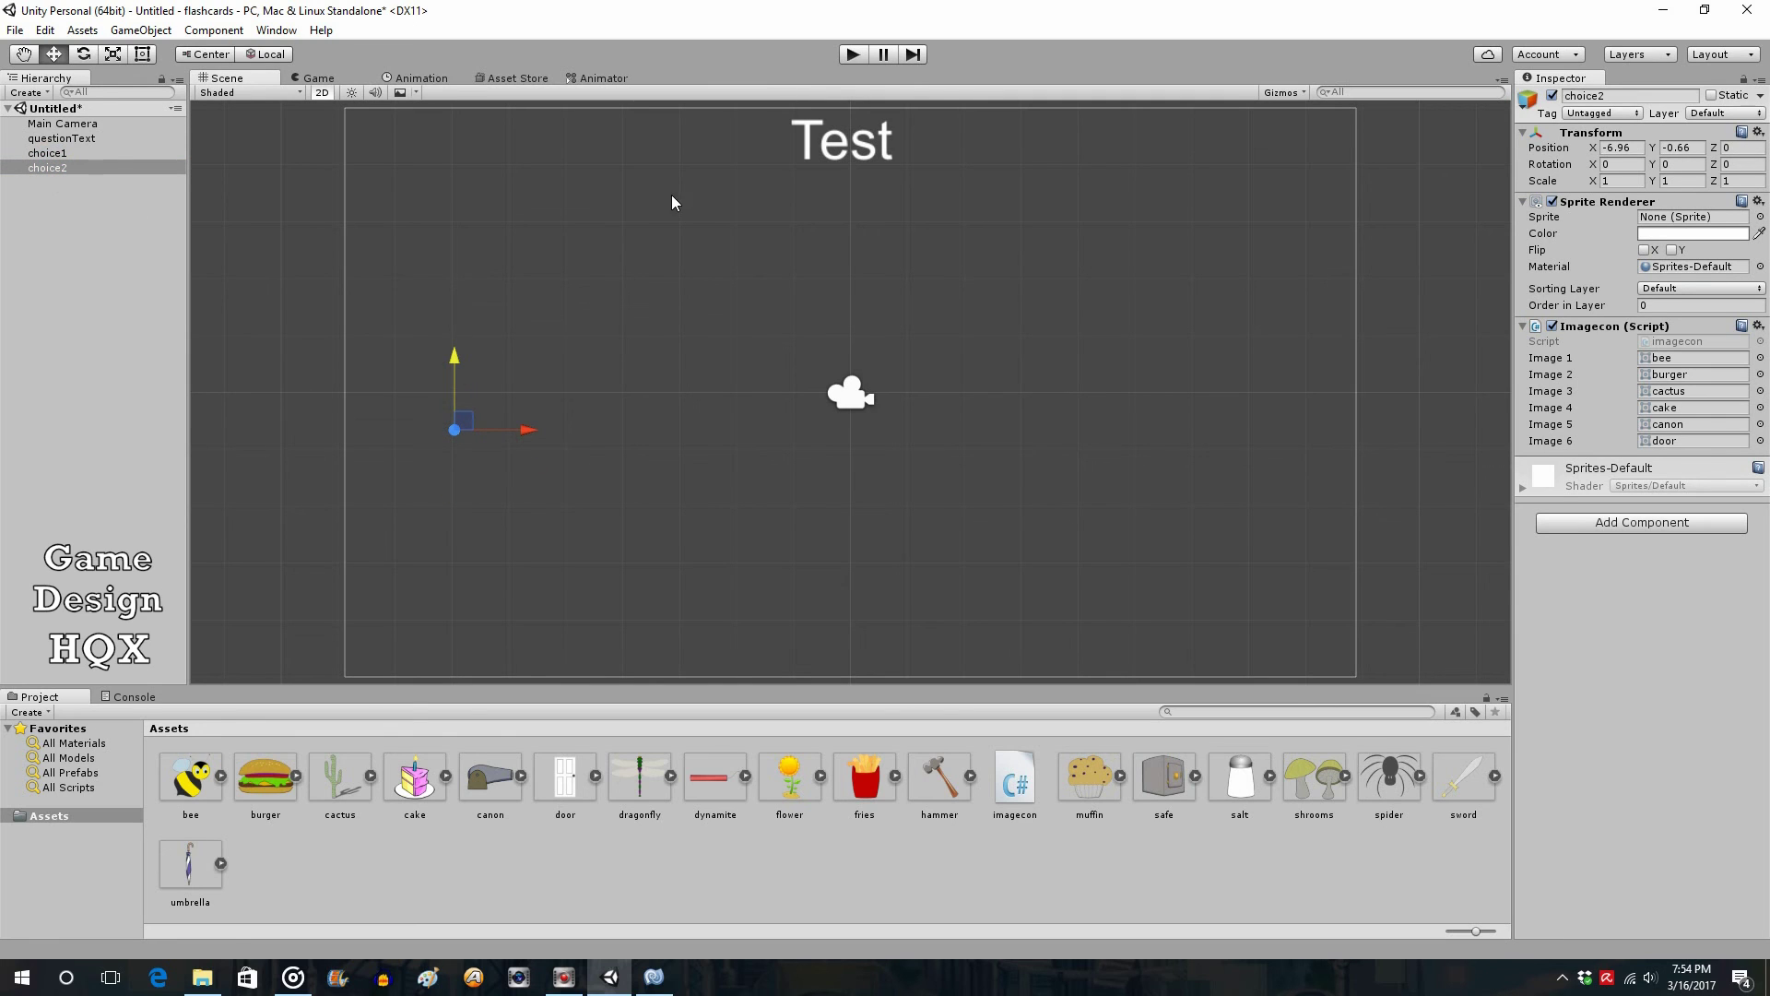
# - Compare choice1's and choice2's positions and images in the Inspector
pyautogui.click(53, 155)
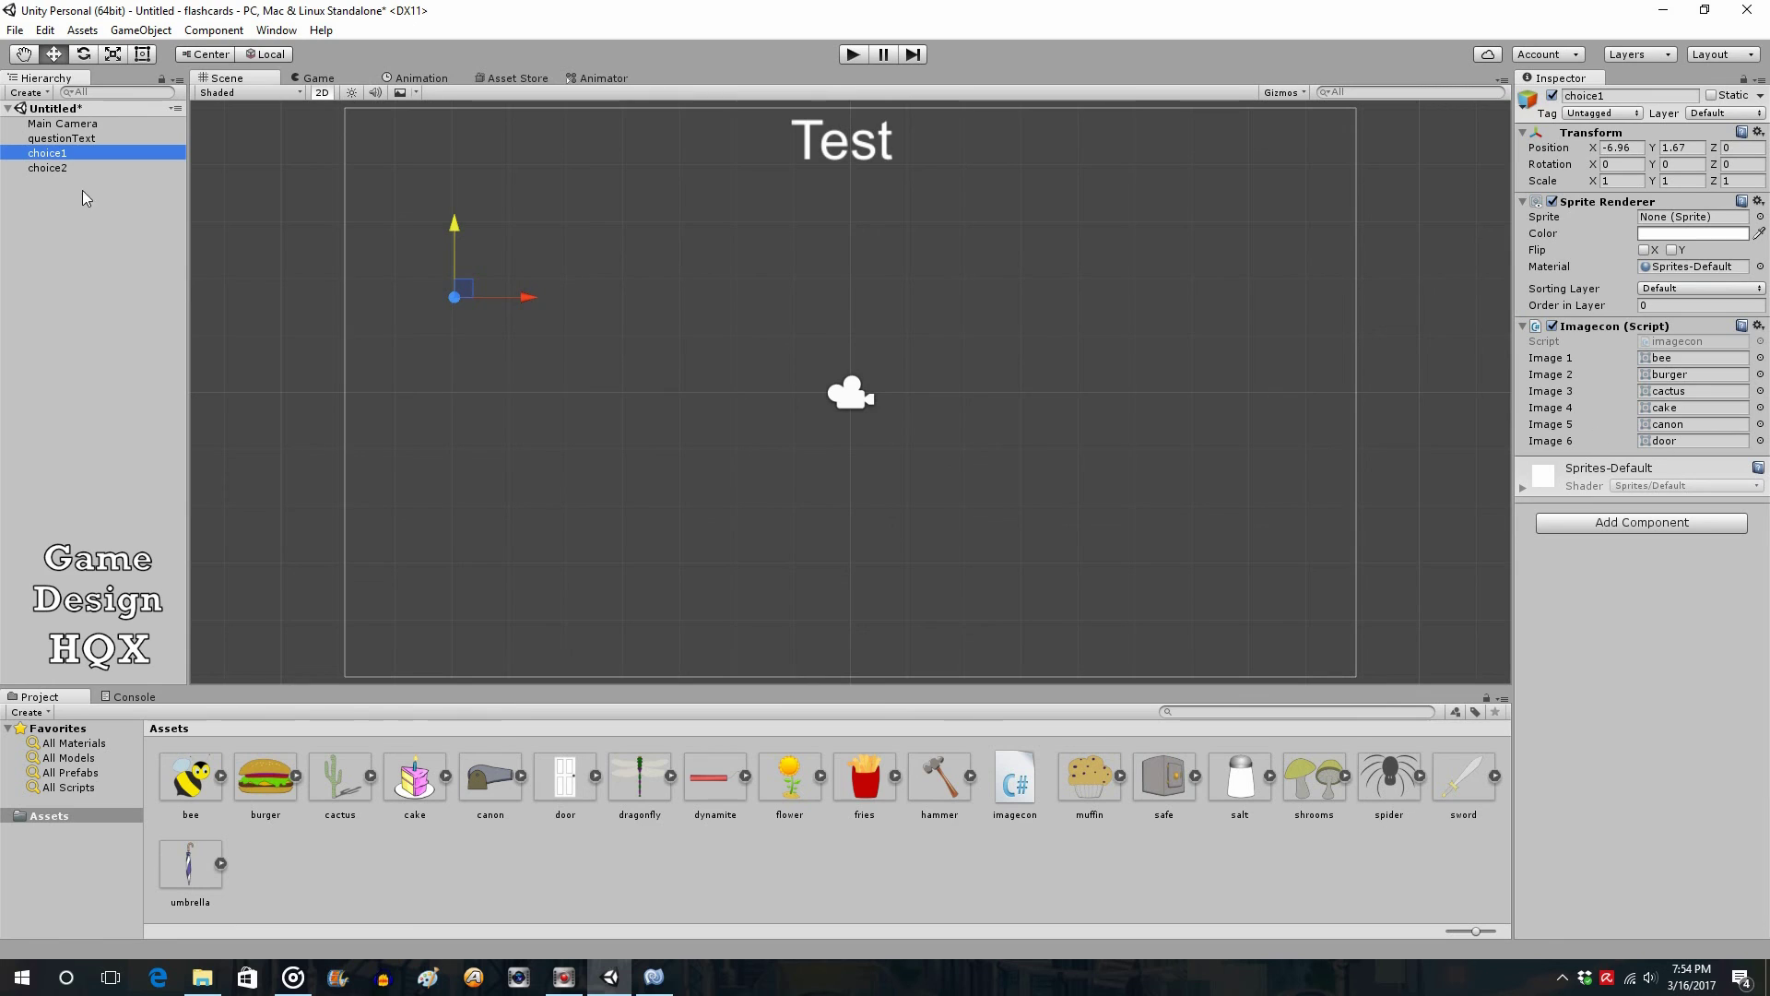
pyautogui.click(61, 168)
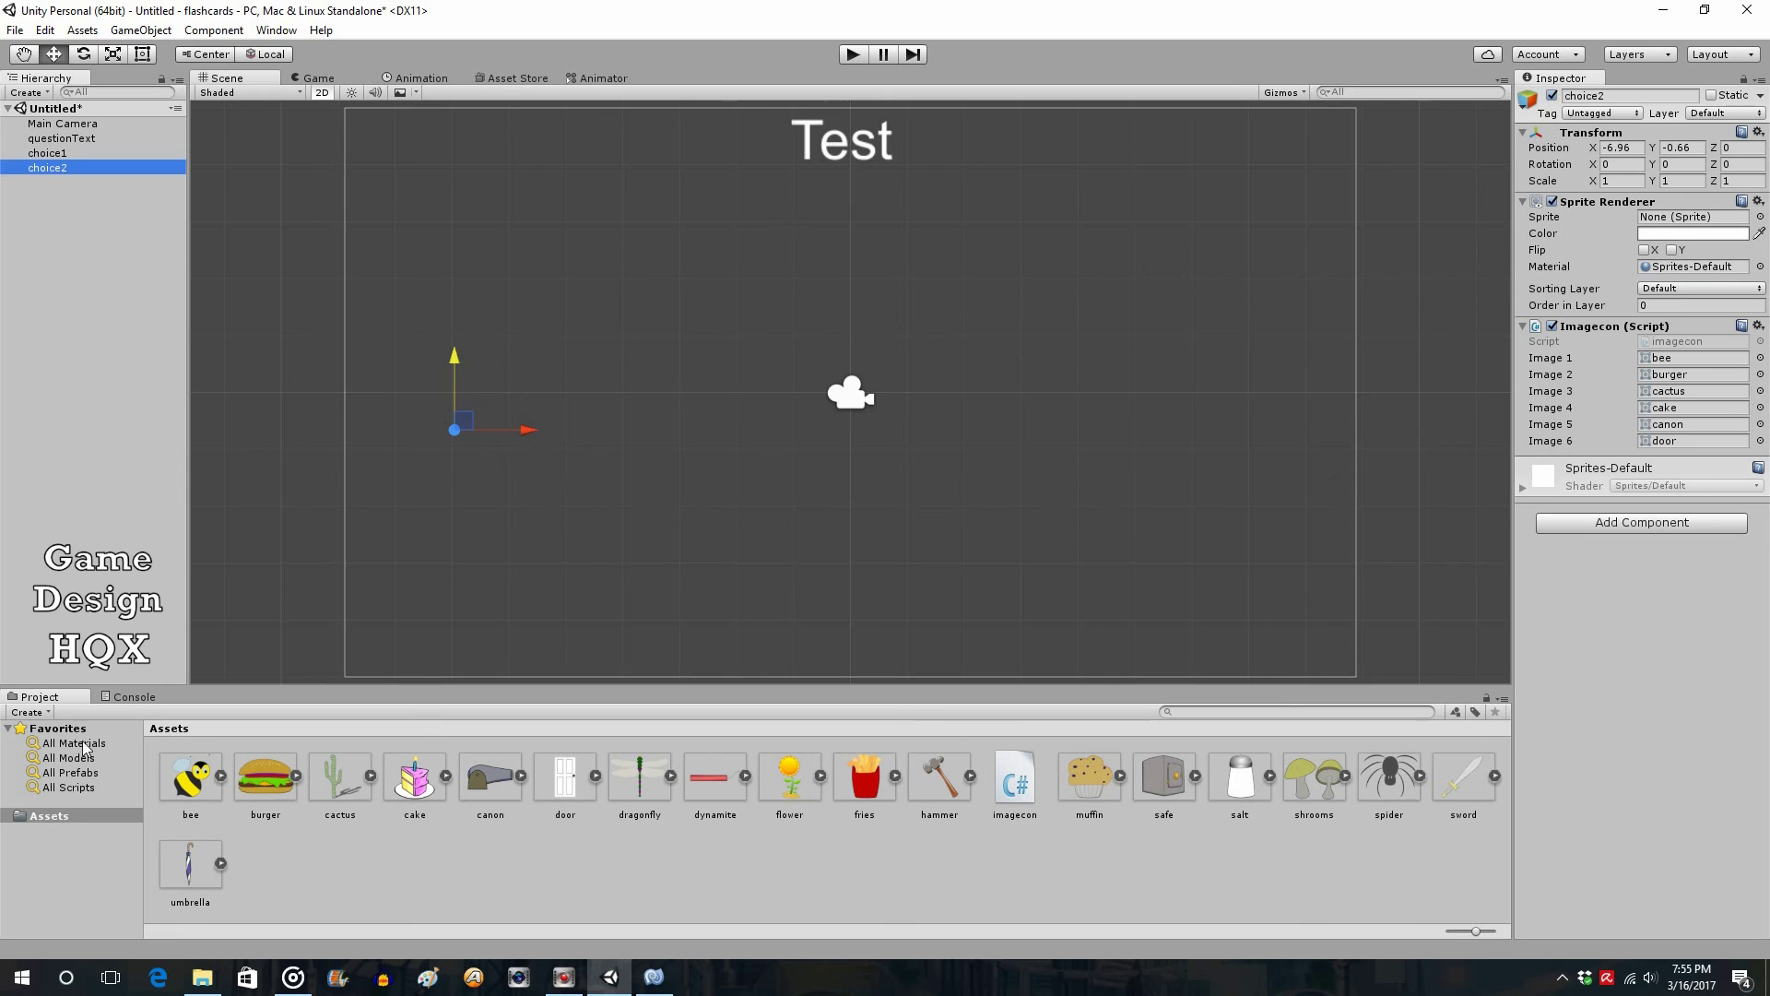
pyautogui.click(56, 154)
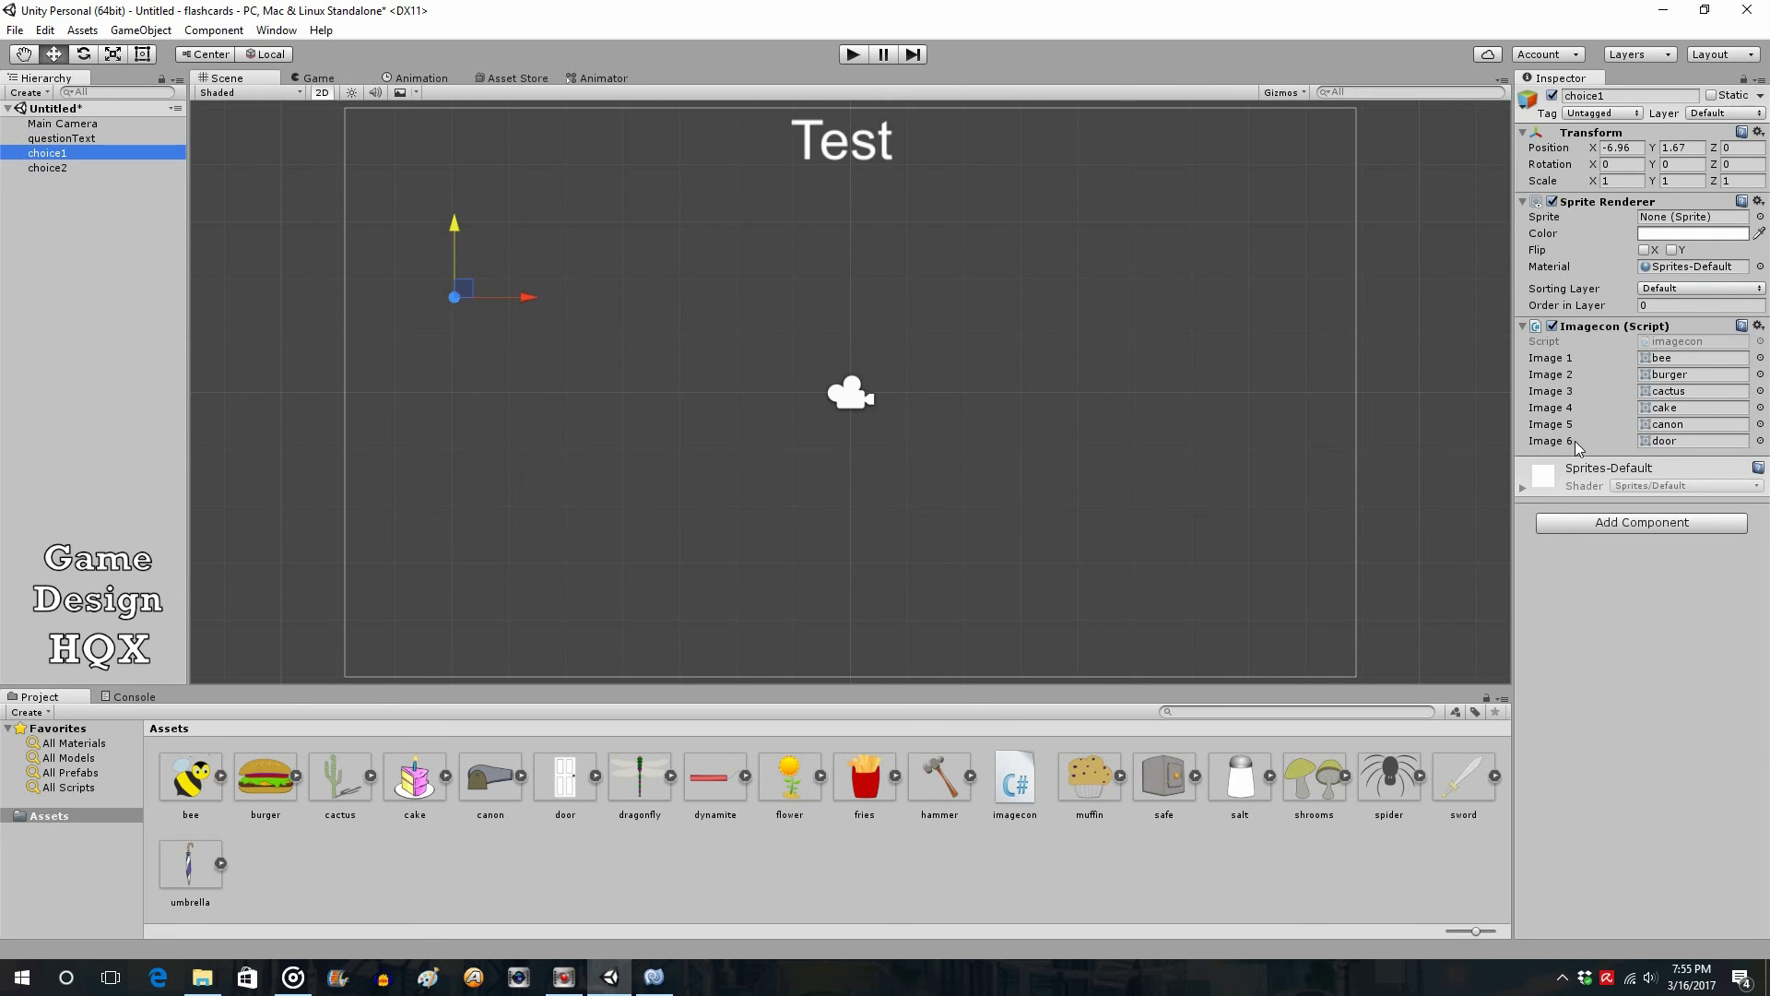
pyautogui.click(59, 168)
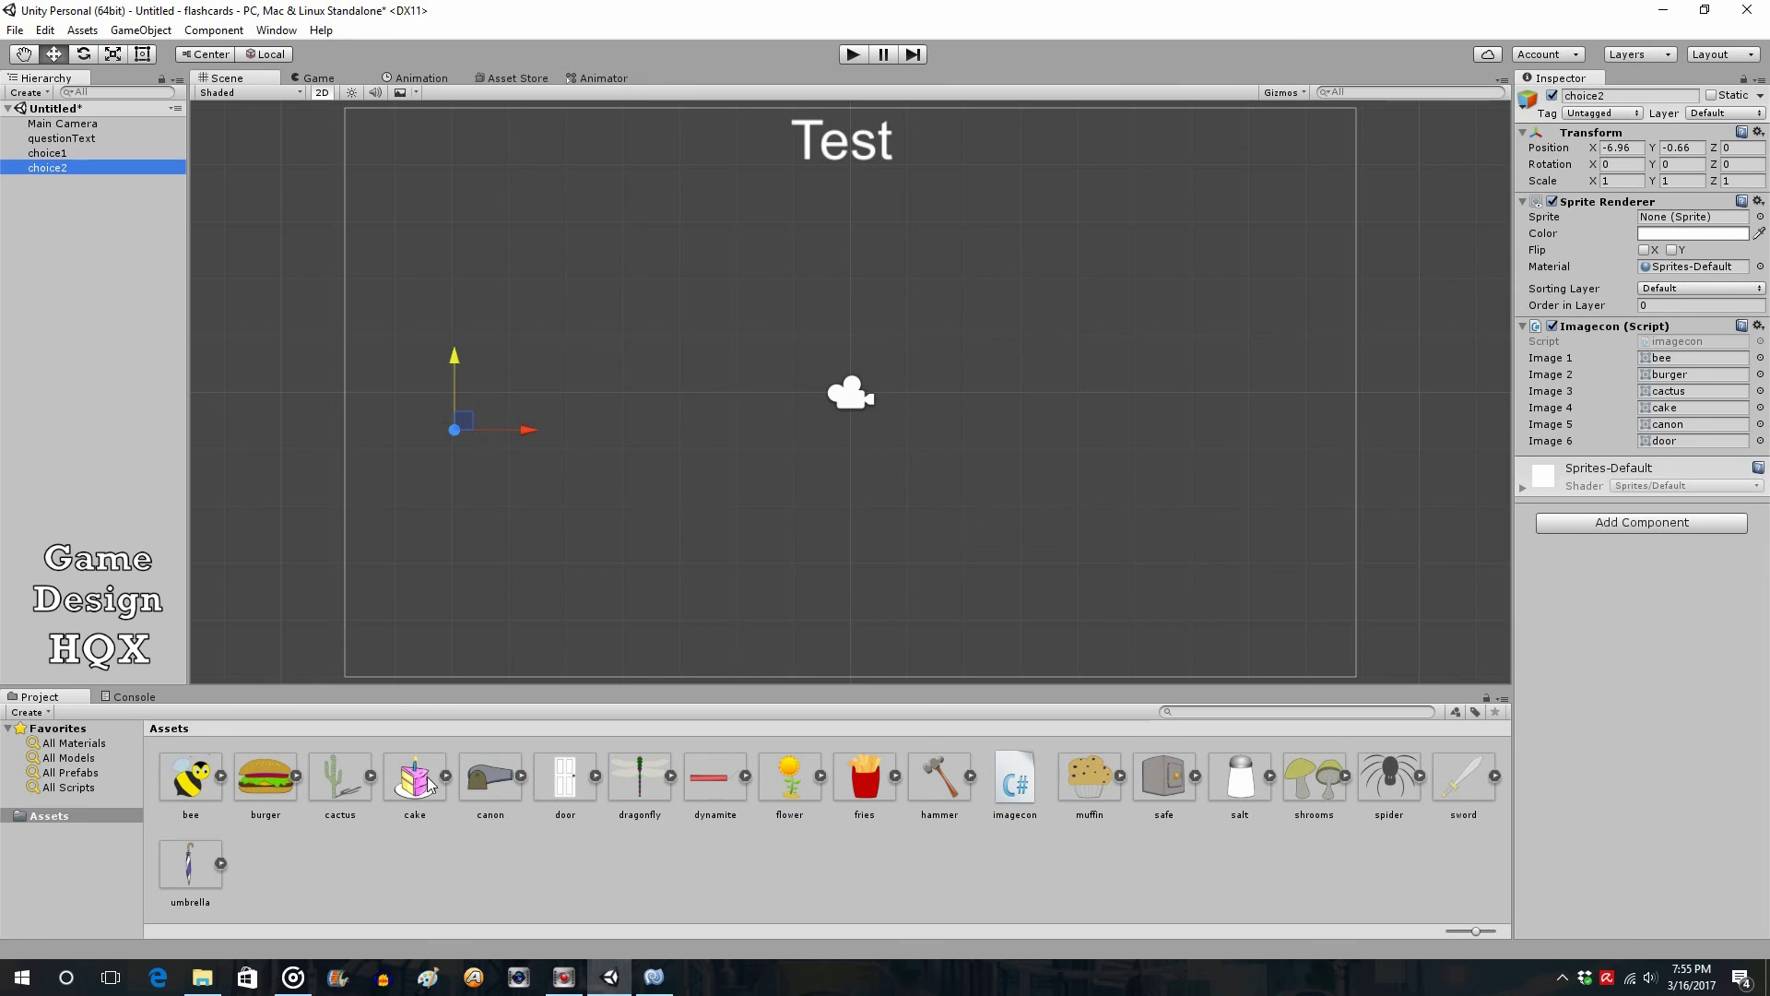
# - Fill choice2's Image 1–6 with dragonfly, dynamite, flower, fries, hammer and muffin
pyautogui.moveTo(639, 782); pyautogui.dragTo(1706, 360)
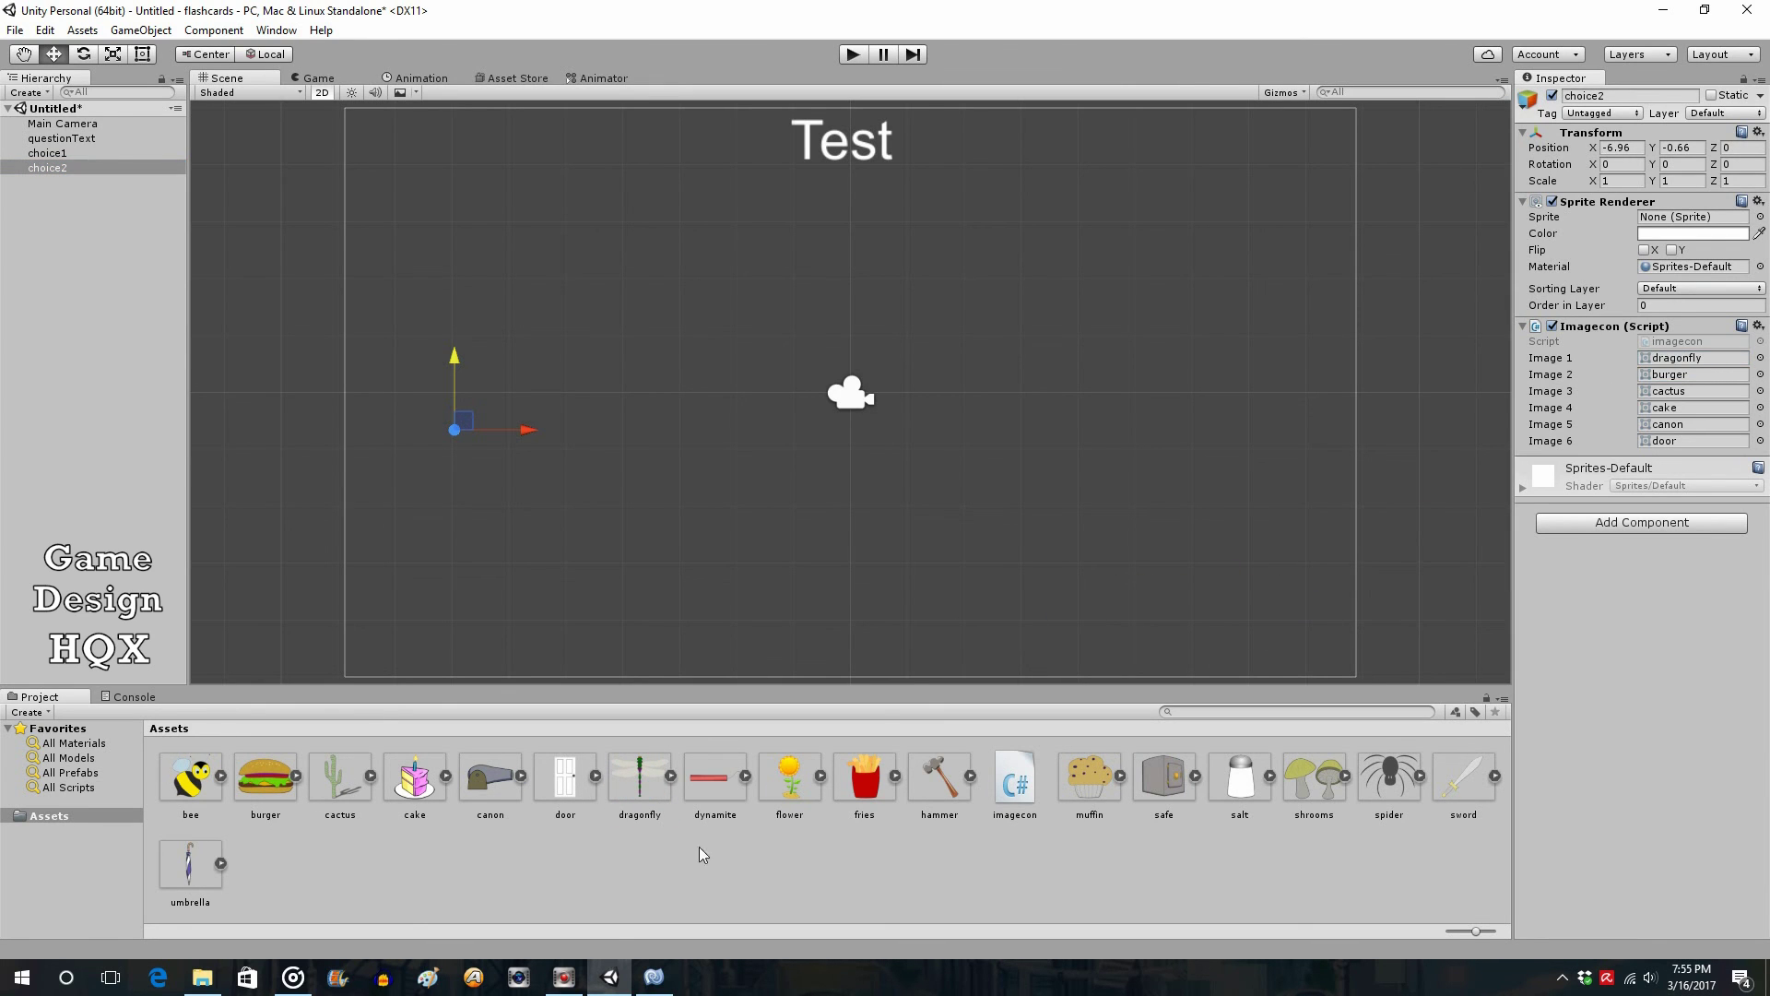
pyautogui.moveTo(715, 793); pyautogui.dragTo(1717, 378)
pyautogui.moveTo(1187, 601); pyautogui.dragTo(1666, 398)
pyautogui.moveTo(865, 779); pyautogui.dragTo(1678, 415)
pyautogui.moveTo(943, 779); pyautogui.dragTo(1678, 424)
pyautogui.moveTo(1090, 777); pyautogui.dragTo(1673, 444)
# - Copy and paste choice2, move the copy lower to Y -3.08, and rename it choice3
pyautogui.click(46, 167)
pyautogui.rightClick(47, 172)
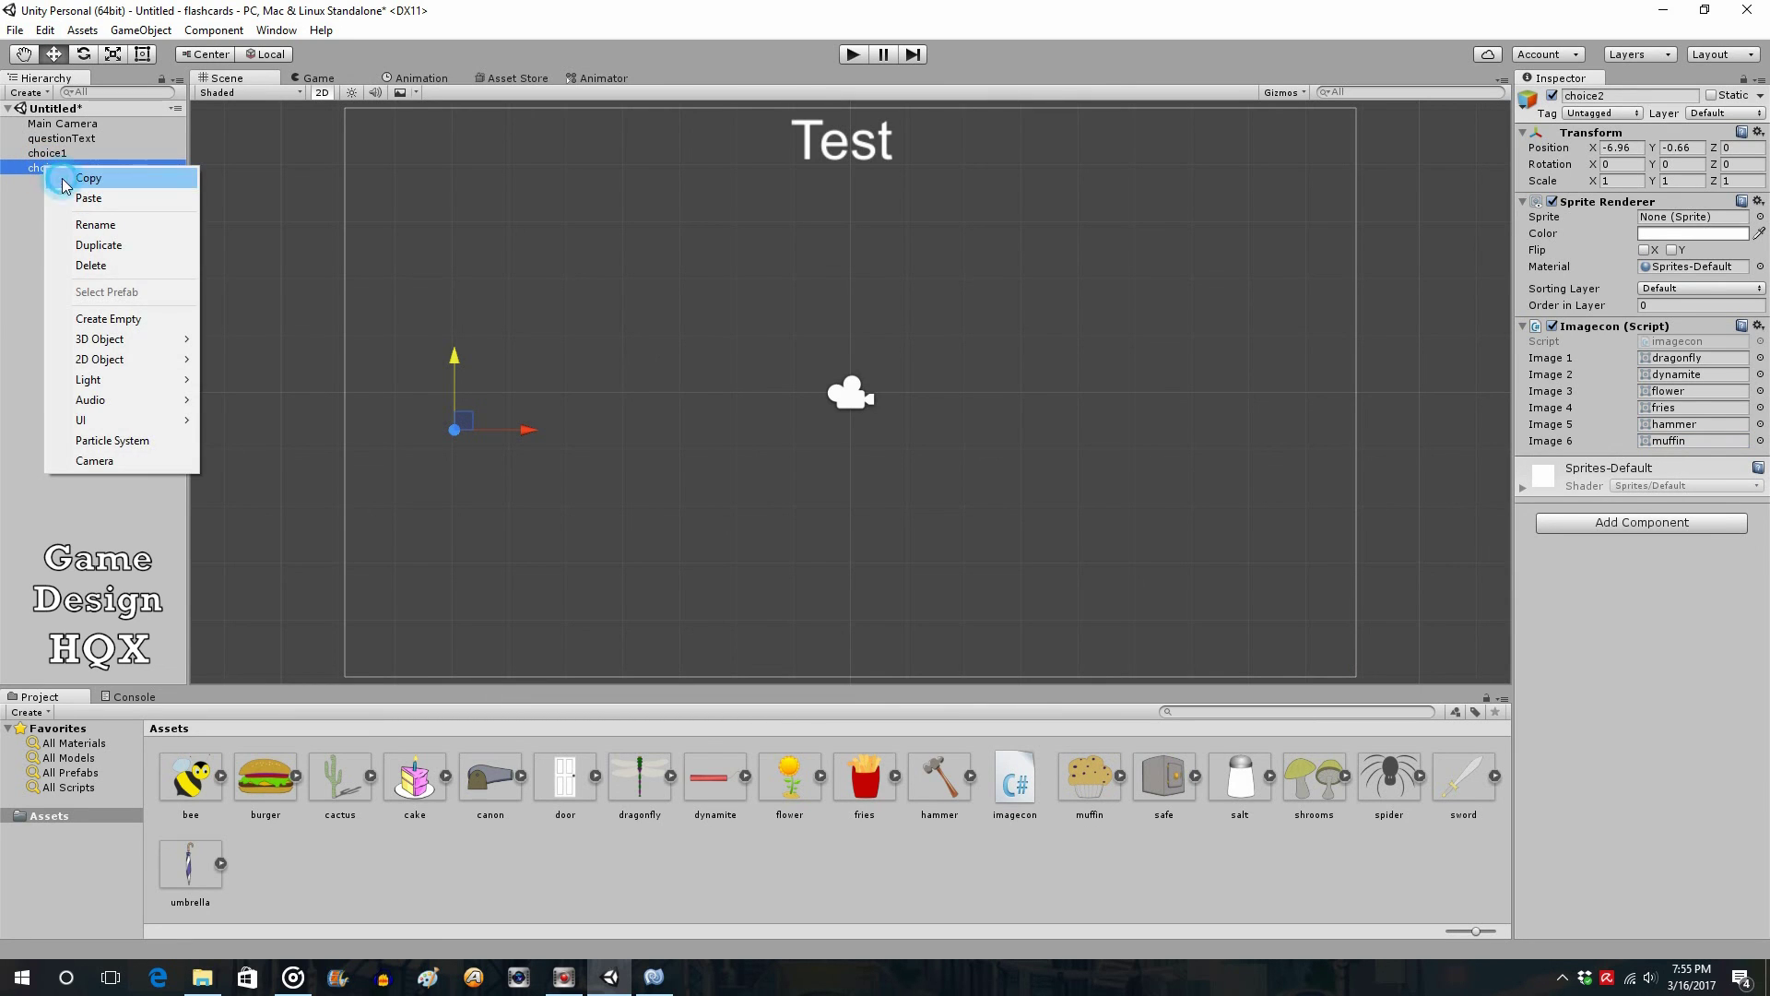
pyautogui.rightClick(56, 195)
pyautogui.click(92, 228)
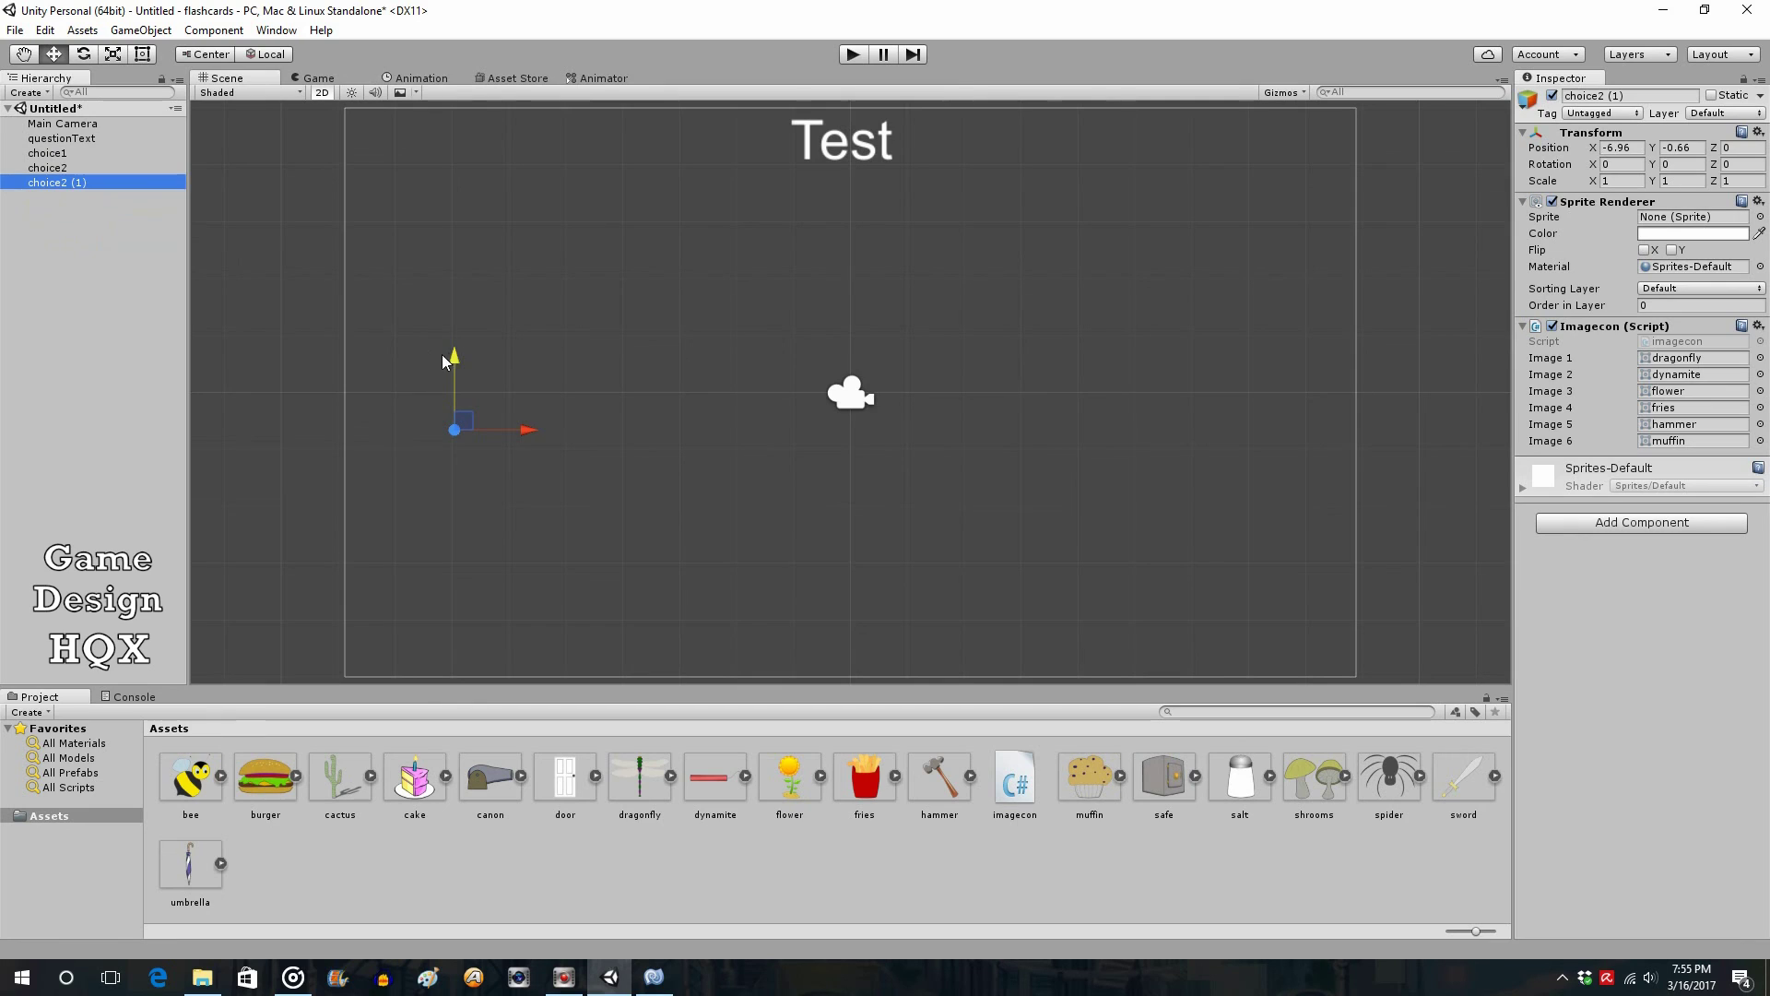
pyautogui.moveTo(451, 353); pyautogui.dragTo(434, 495)
pyautogui.click(113, 188)
pyautogui.click(114, 180)
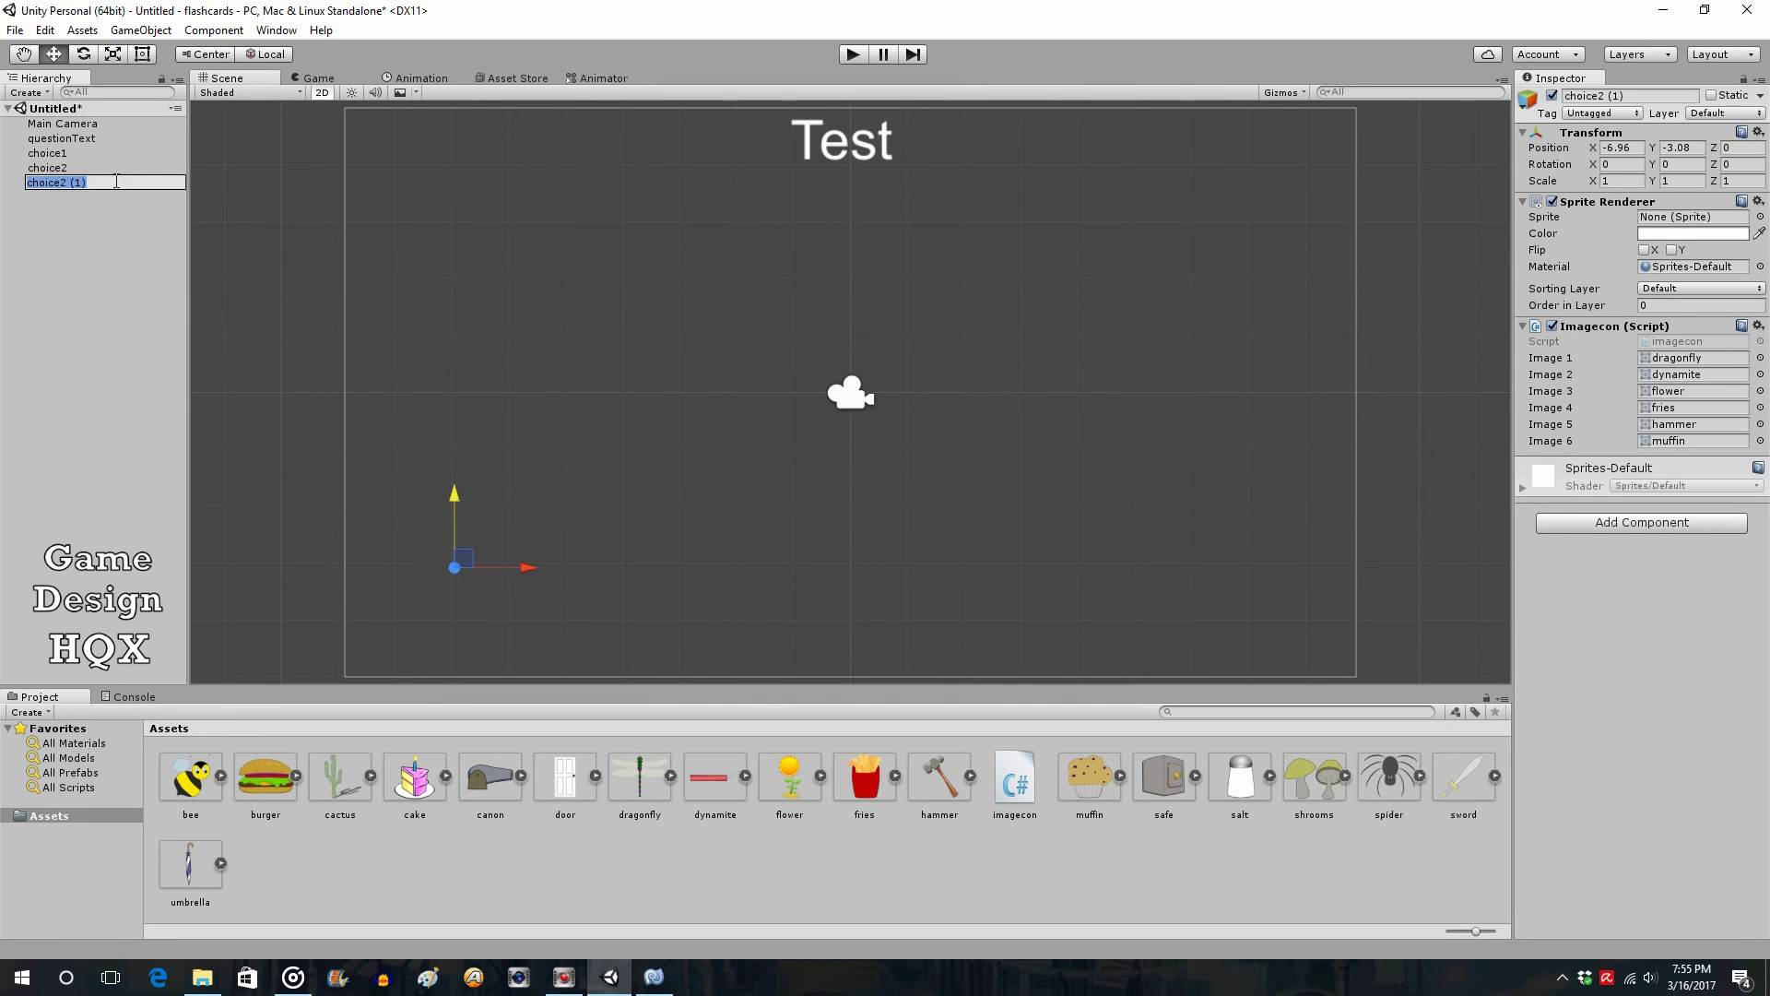
pyautogui.press('BackSpace')
pyautogui.press('BackSpace')
pyautogui.press('BackSpace')
pyautogui.press('BackSpace')
pyautogui.write('3')
pyautogui.click(74, 245)
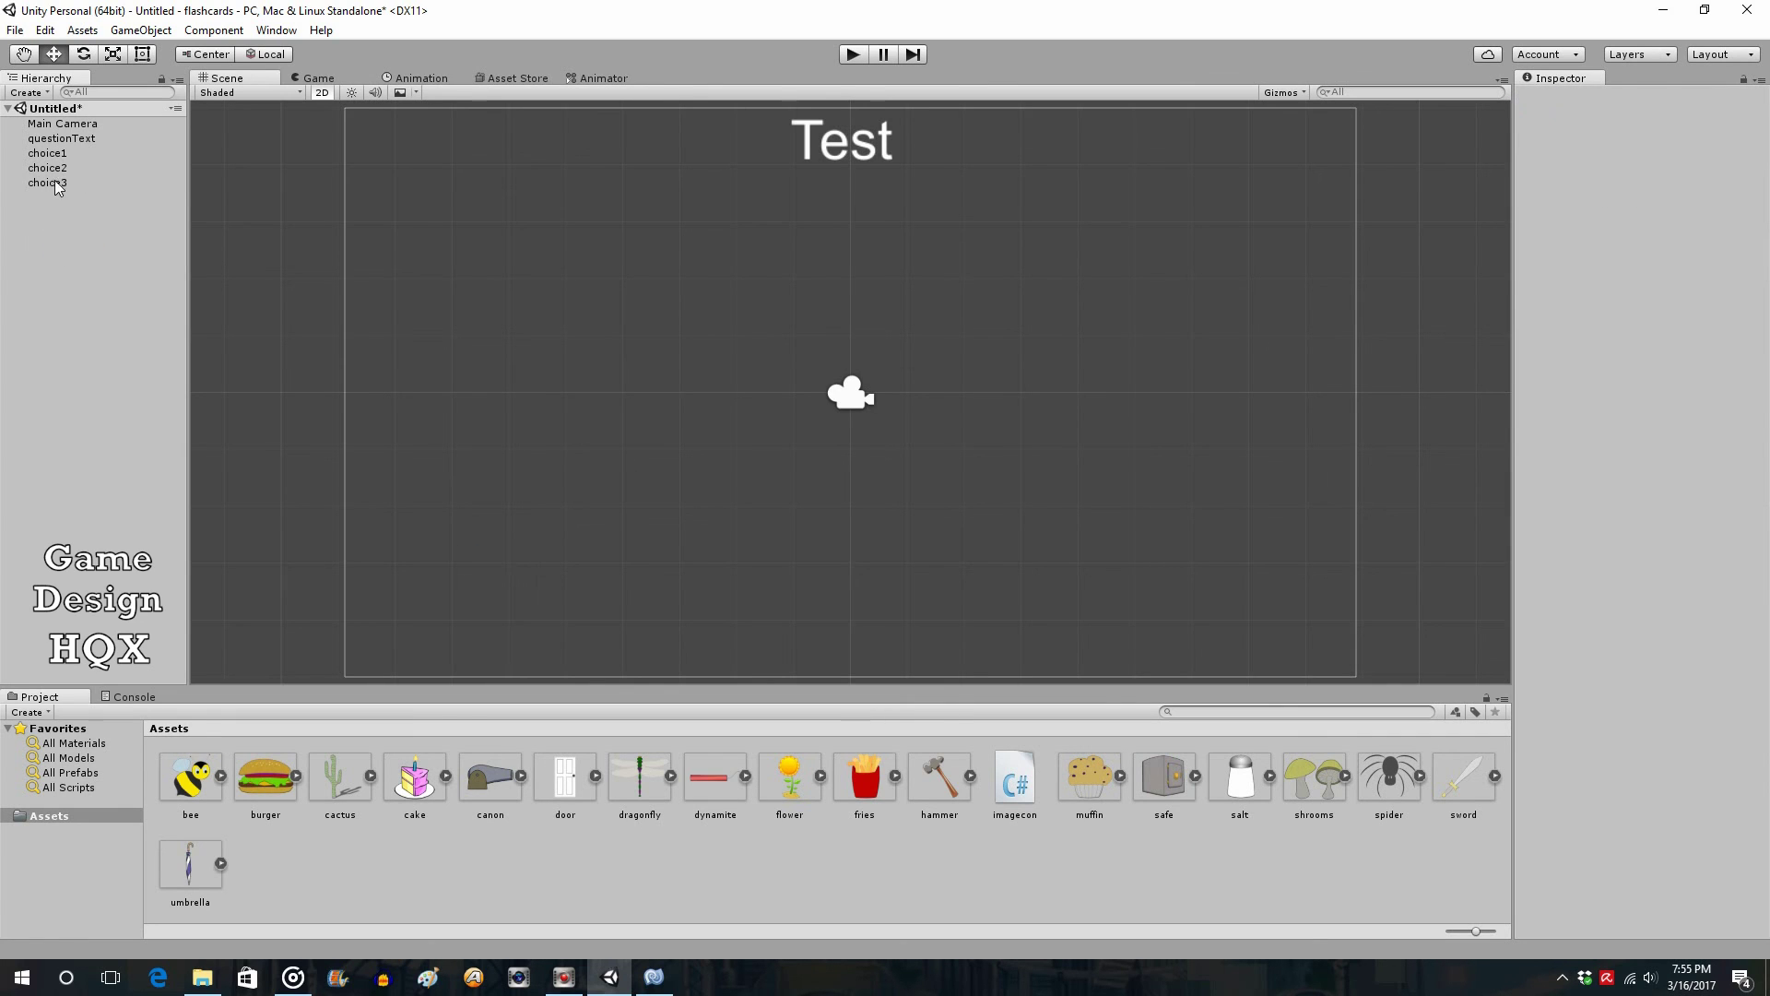
pyautogui.click(60, 184)
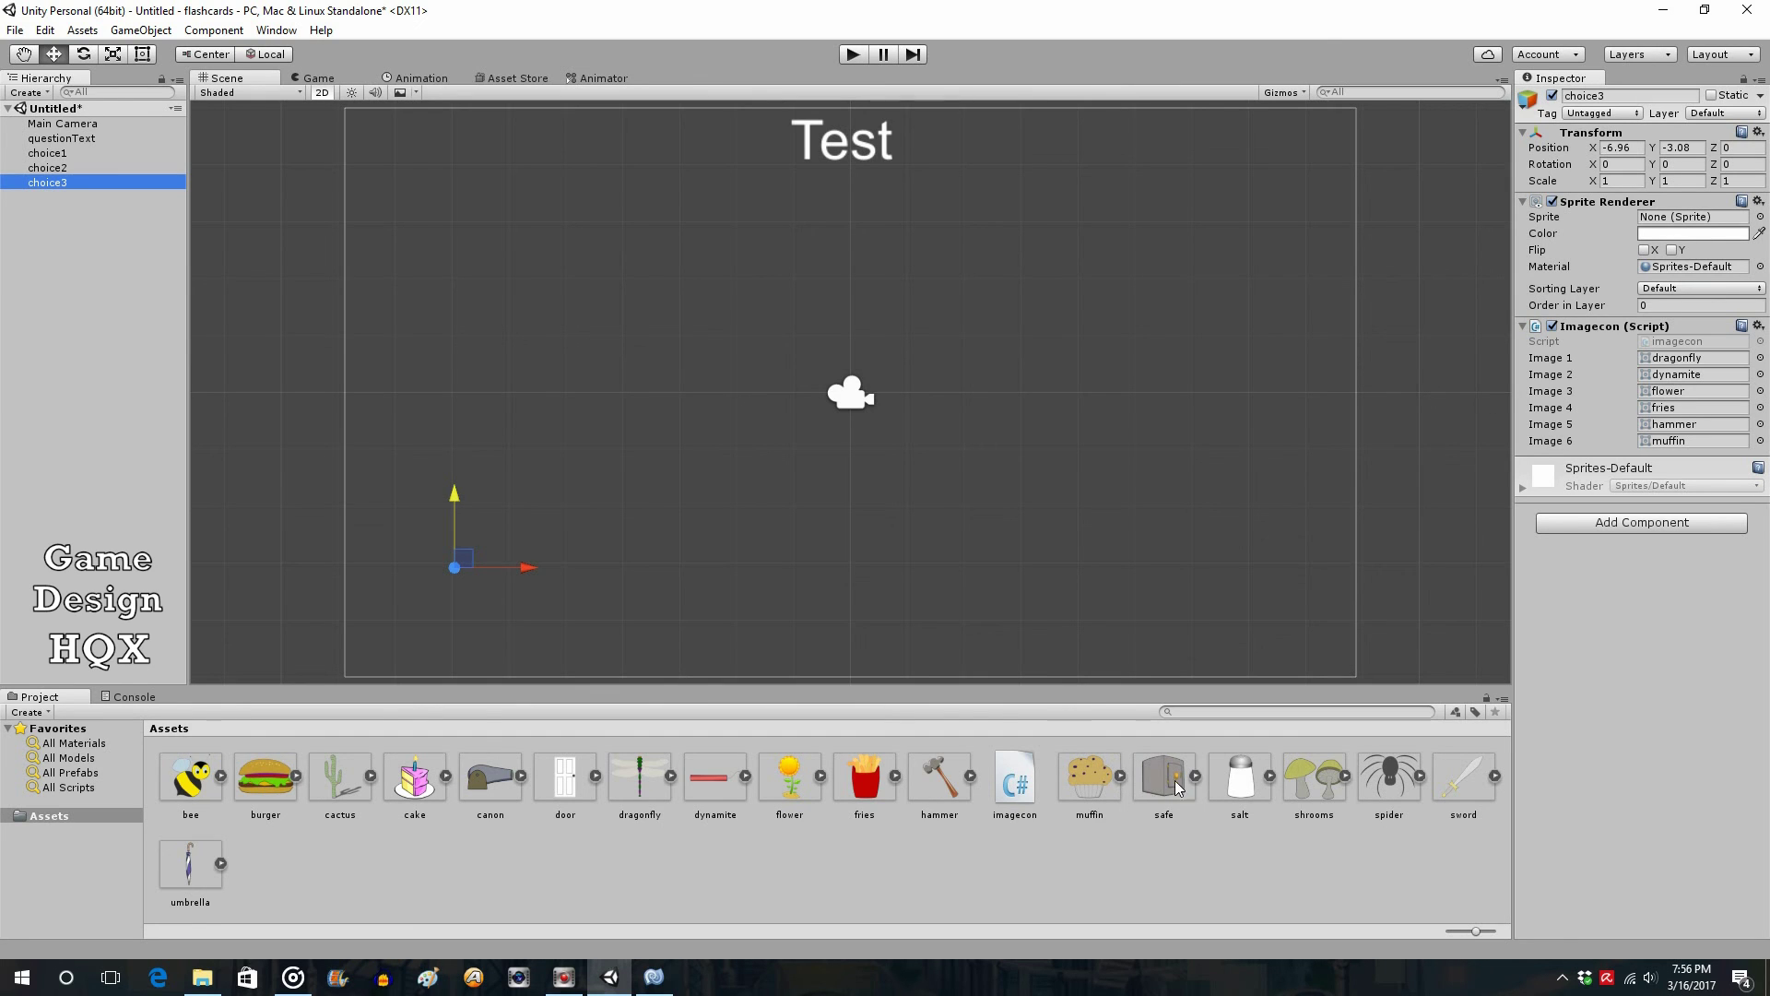
# - Fill choice3's Image 1–6 with safe, salt, shrooms, spider, sword and umbrella
pyautogui.moveTo(1170, 780); pyautogui.dragTo(1691, 360)
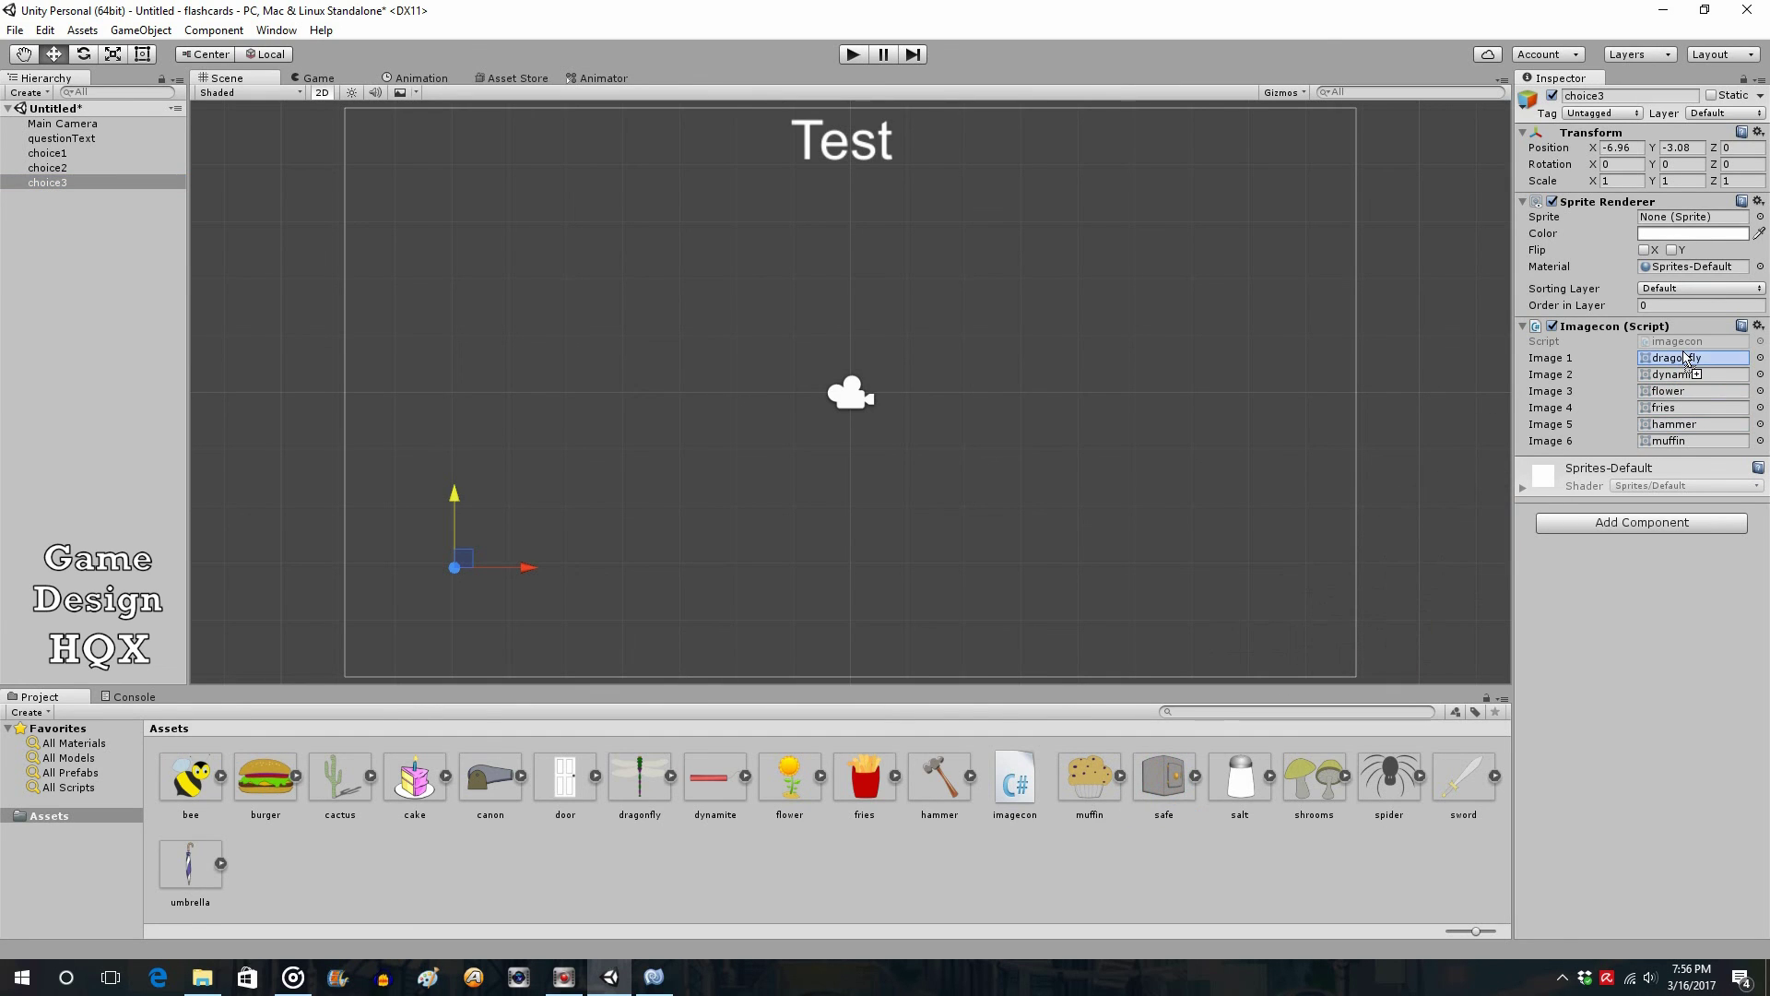
pyautogui.moveTo(1249, 770); pyautogui.dragTo(1673, 379)
pyautogui.moveTo(1344, 778); pyautogui.dragTo(1666, 395)
pyautogui.moveTo(1392, 777); pyautogui.dragTo(1667, 407)
pyautogui.moveTo(1458, 775); pyautogui.dragTo(1686, 424)
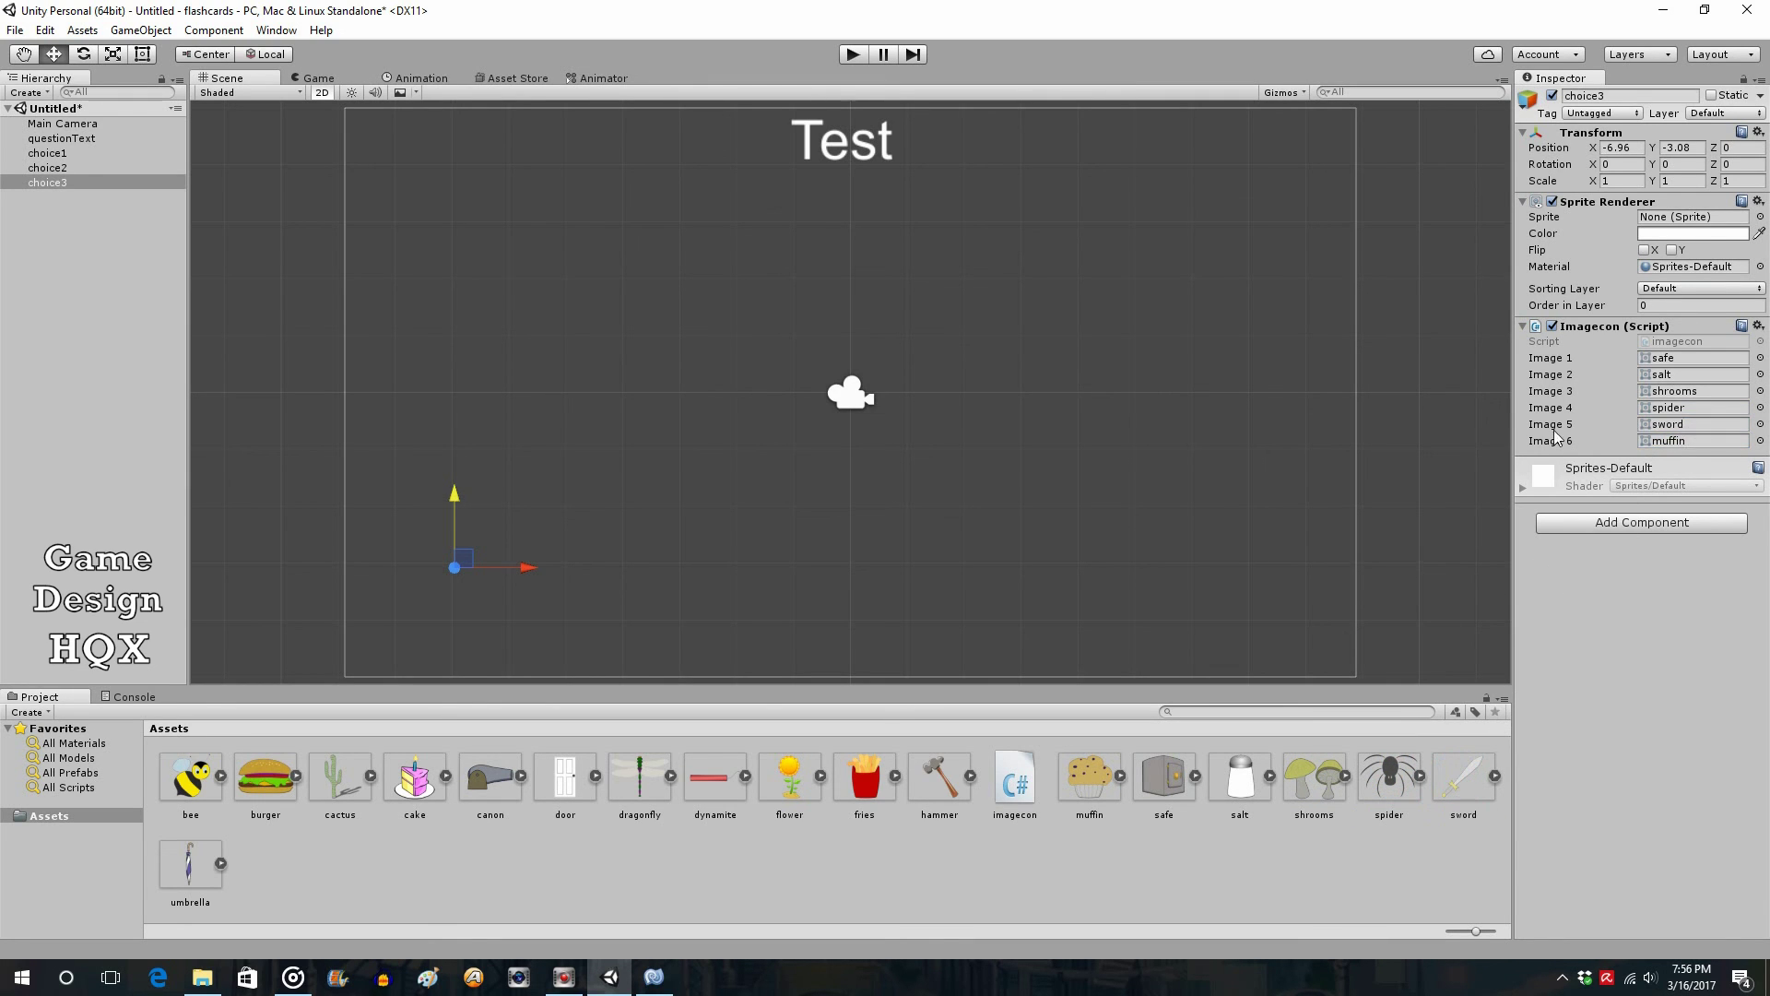
pyautogui.moveTo(204, 863); pyautogui.dragTo(1690, 450)
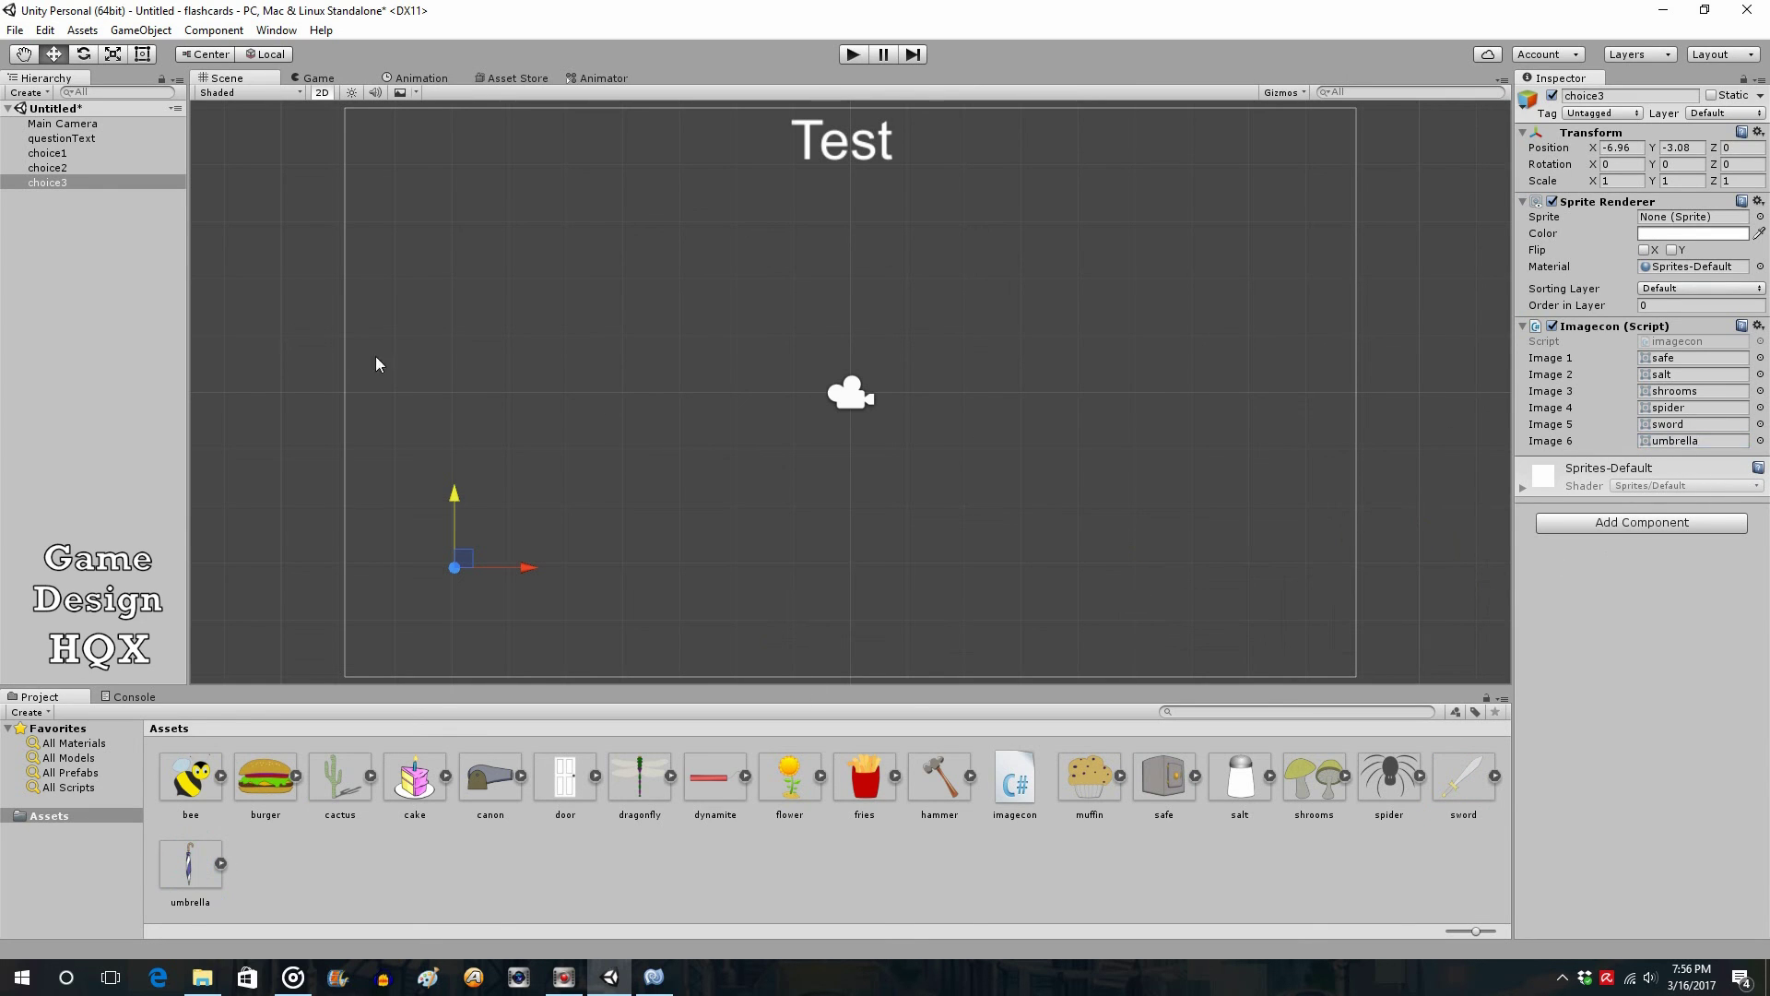